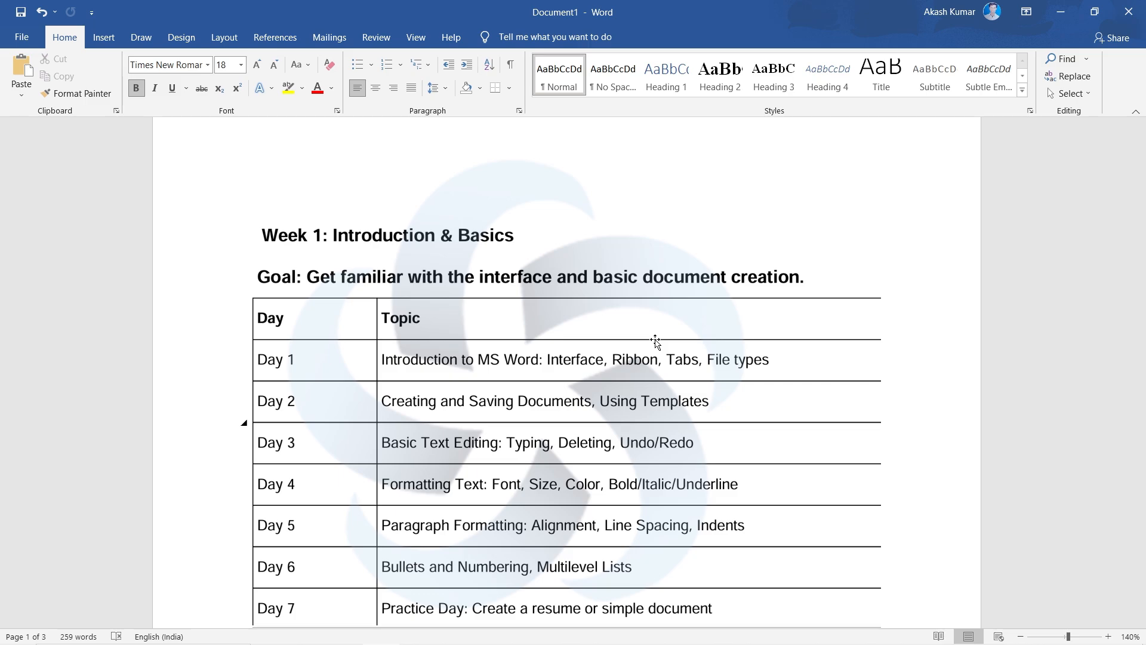
{"action": "key", "text": "XF86AudioLowerVolume"}
{"action": "key", "text": "XF86AudioLowerVolume"}
{"action": "key", "text": "XF86AudioLowerVolume"}
{"action": "key", "text": "XF86AudioLowerVolume"}
- Review the Week 1 schedule table and the Introduction to MS Word section, selecting the phrase "word processing application" in its first paragraph
{"action": "scroll", "coordinate": [656, 340], "scroll_direction": "down", "scroll_amount": 7}
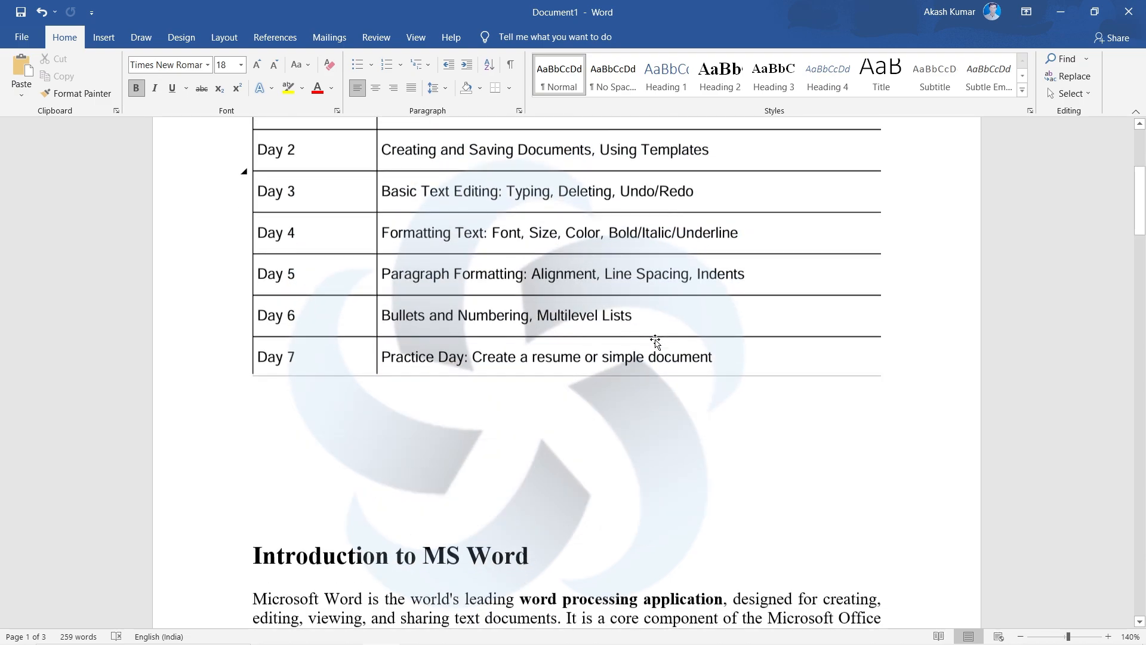
{"action": "scroll", "coordinate": [656, 340], "scroll_direction": "down", "scroll_amount": 1}
{"action": "scroll", "coordinate": [656, 340], "scroll_direction": "up", "scroll_amount": 1}
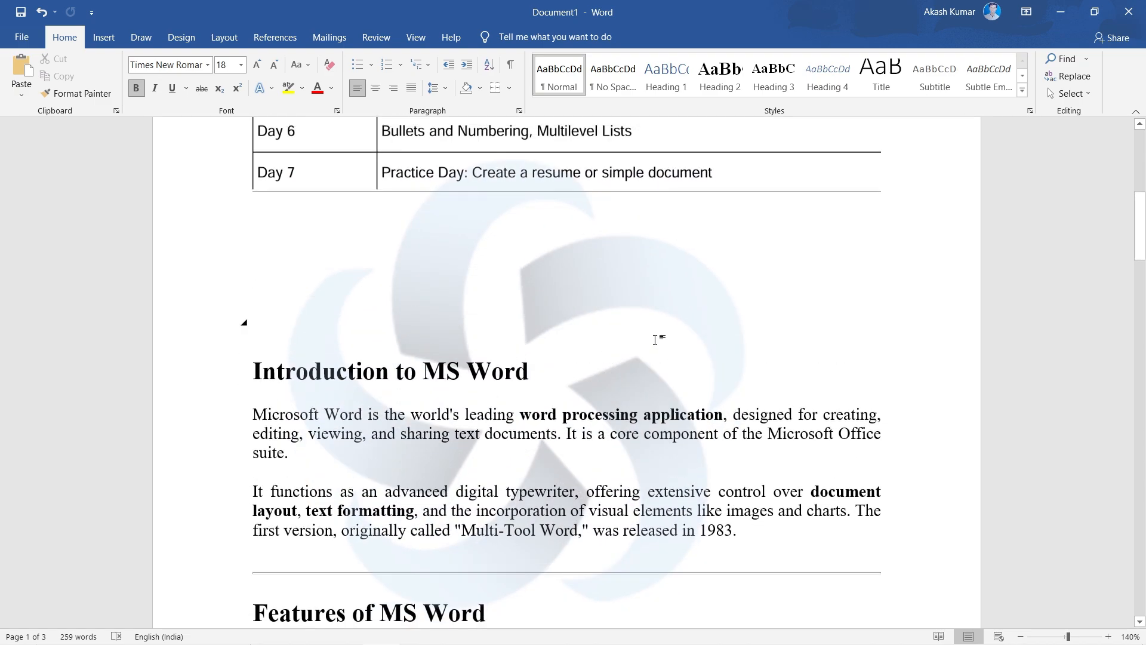
{"action": "scroll", "coordinate": [655, 341], "scroll_direction": "down", "scroll_amount": 2}
{"action": "scroll", "coordinate": [655, 340], "scroll_direction": "up", "scroll_amount": 2, "text": "ctrl"}
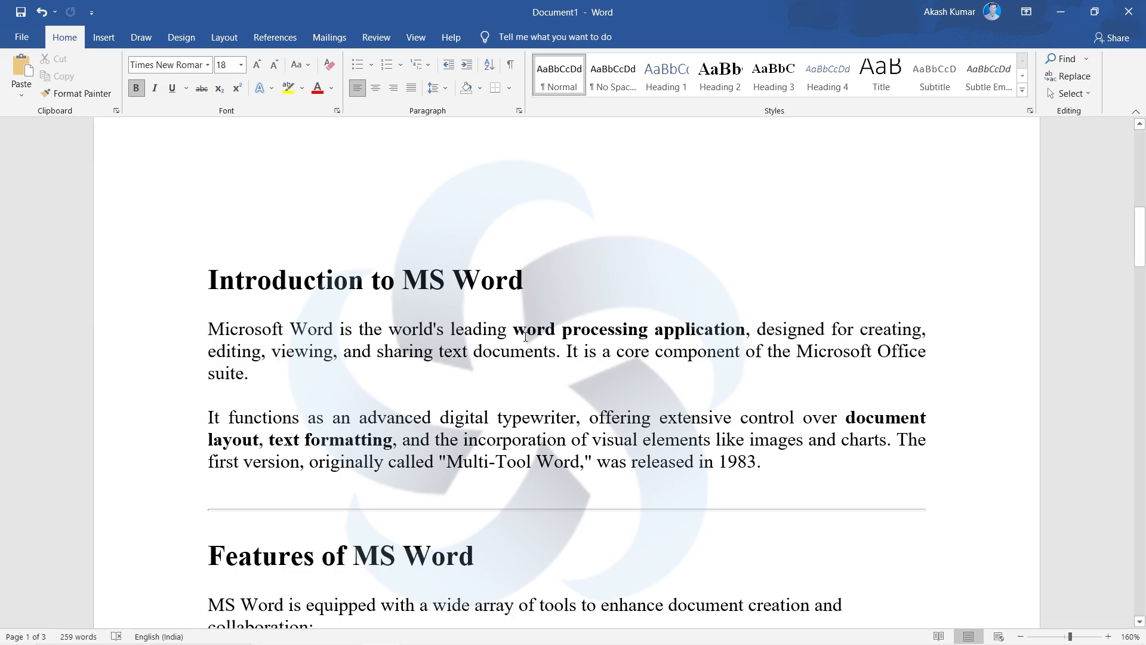
{"action": "left_click_drag", "start_coordinate": [514, 329], "coordinate": [744, 335]}
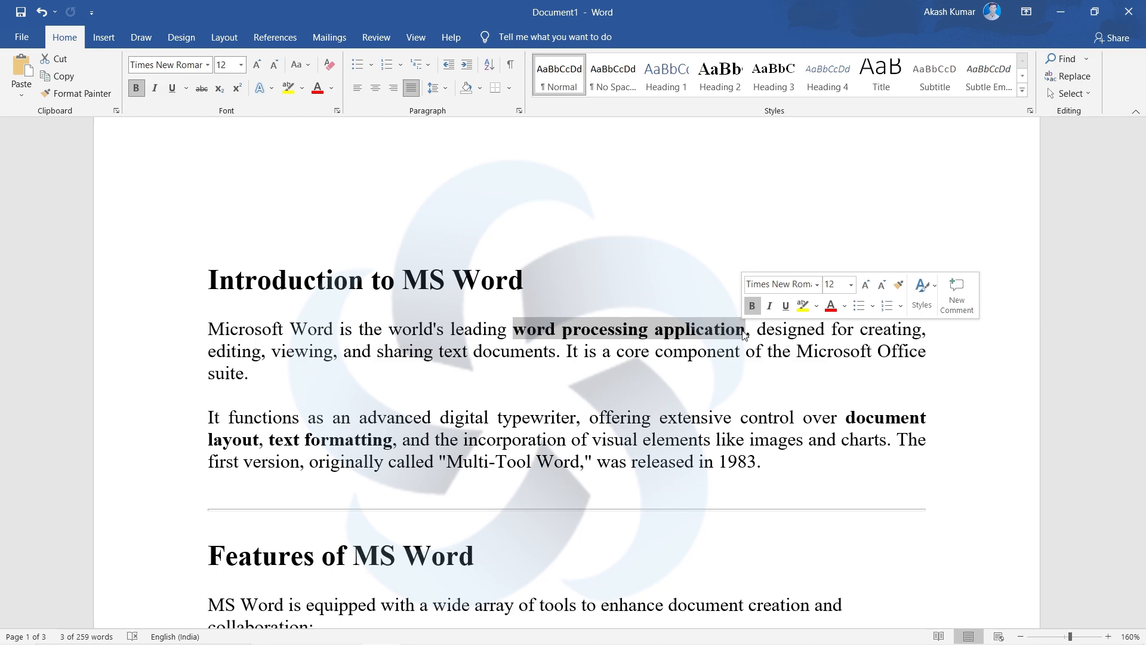
- Read the start of Features of MS Word, selecting in turn its heading, its introductory sentence and the "Advanced Formatting:" label
{"action": "scroll", "coordinate": [600, 336], "scroll_direction": "down", "scroll_amount": 5}
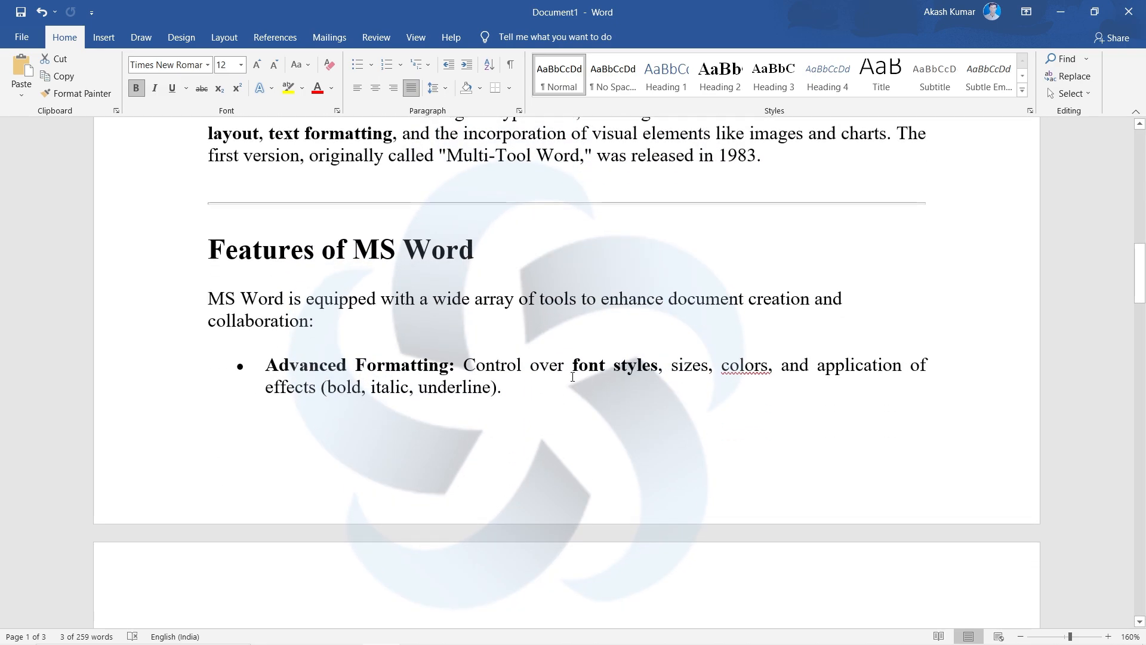
{"action": "scroll", "coordinate": [573, 377], "scroll_direction": "up", "scroll_amount": 1}
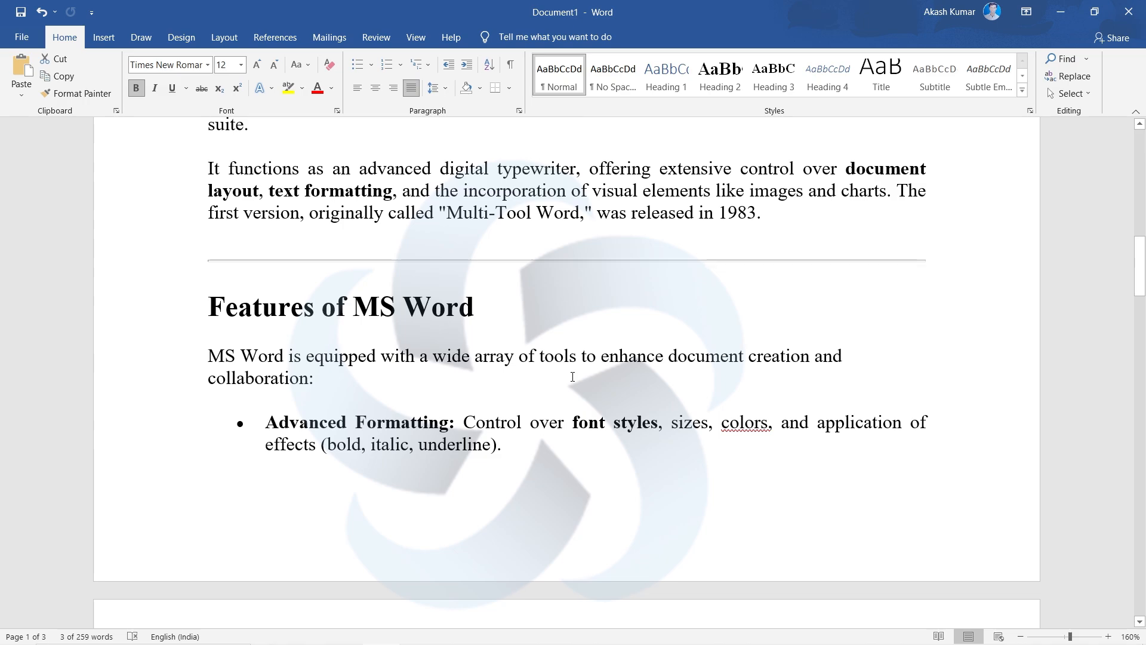
{"action": "scroll", "coordinate": [572, 377], "scroll_direction": "down", "scroll_amount": 1}
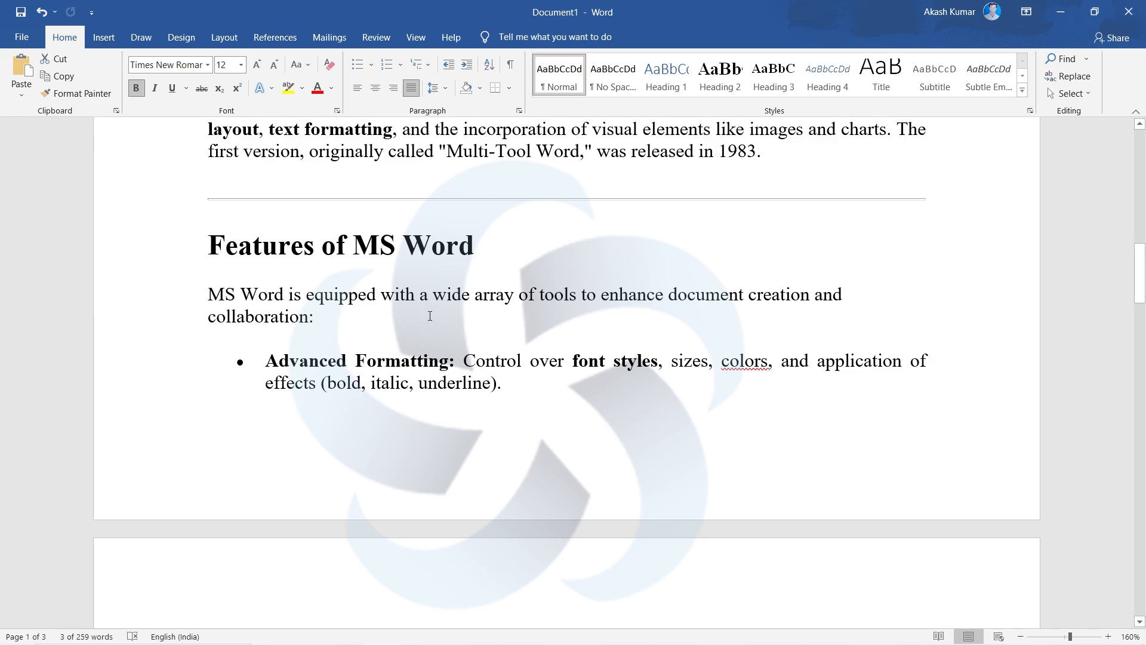
{"action": "left_click_drag", "start_coordinate": [490, 242], "coordinate": [264, 270]}
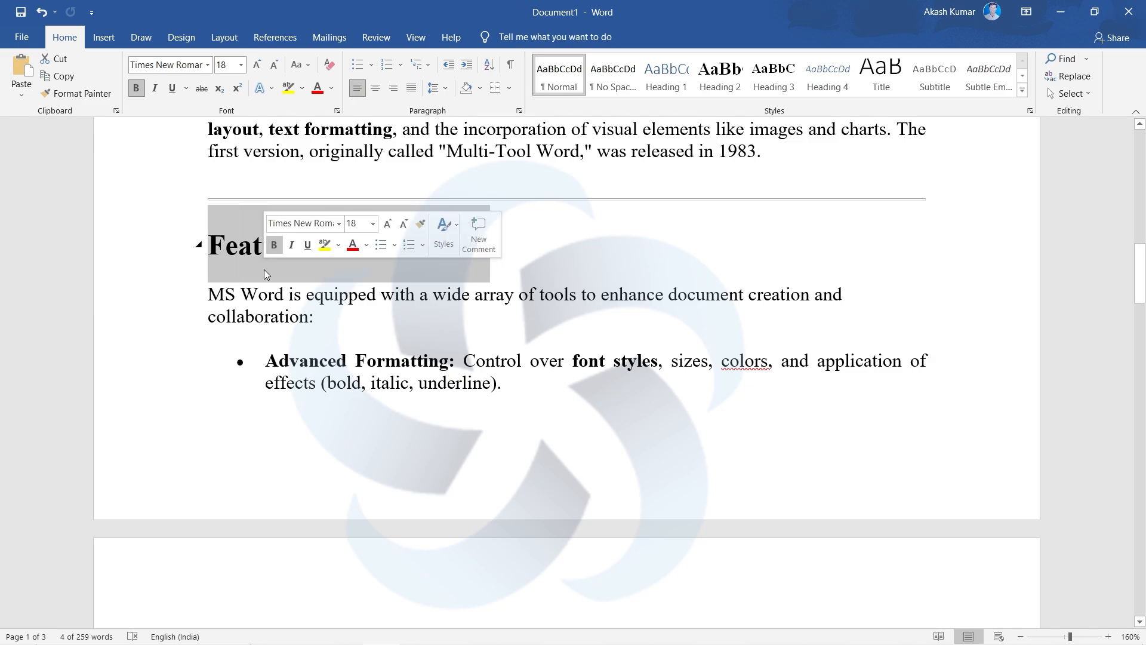
{"action": "left_click", "coordinate": [528, 295]}
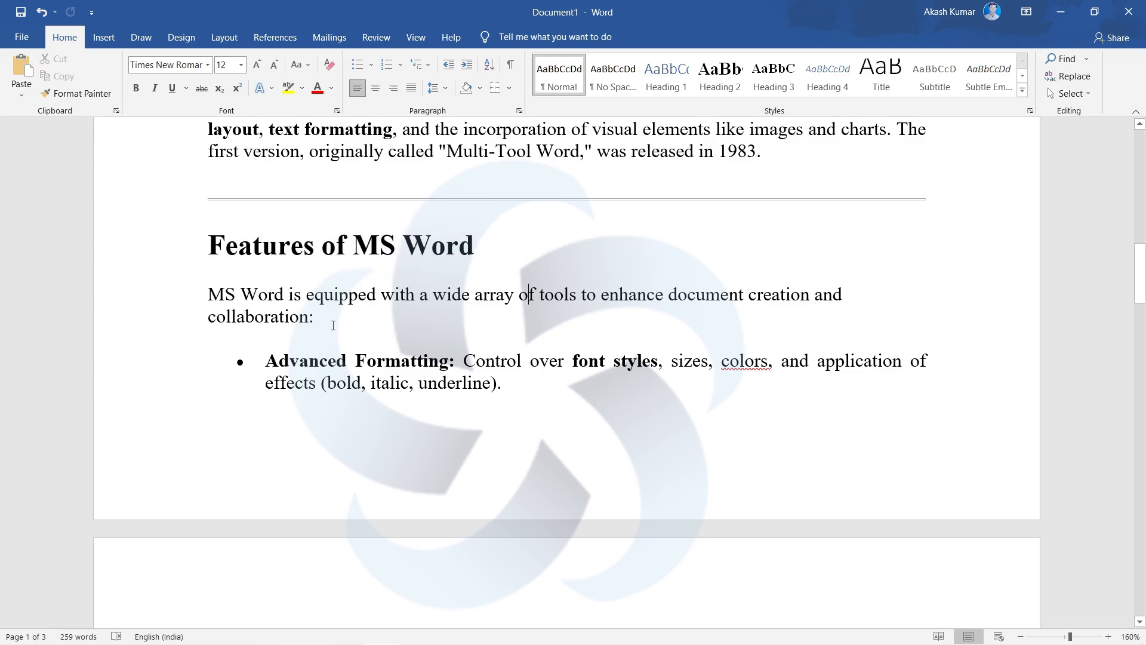
{"action": "left_click_drag", "start_coordinate": [333, 327], "coordinate": [210, 304]}
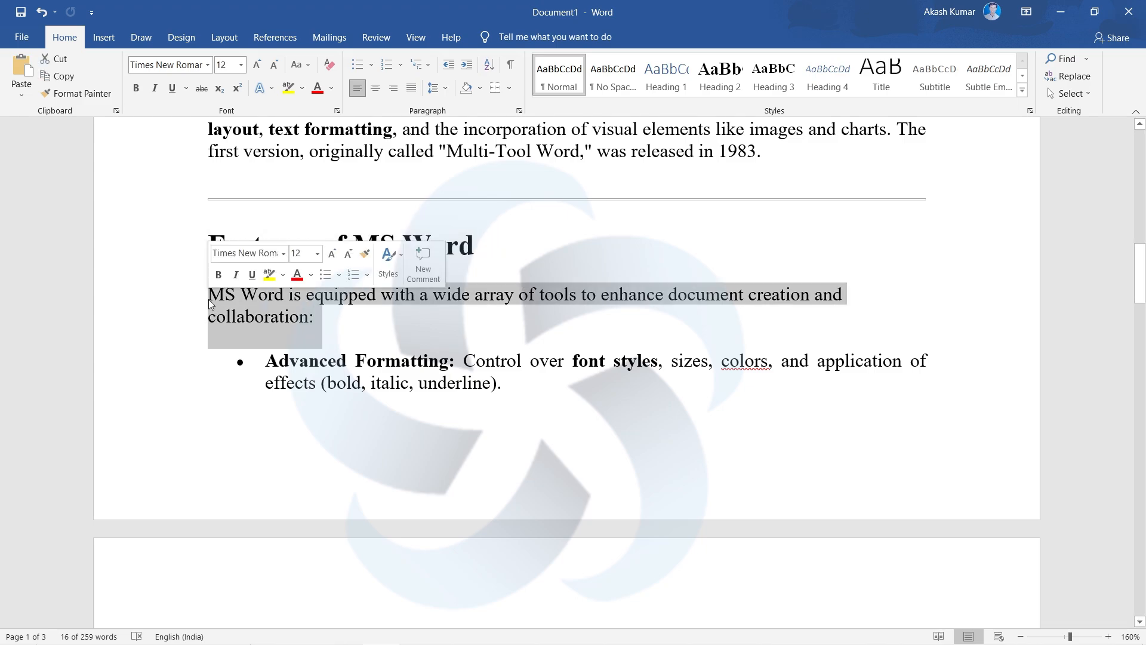
{"action": "left_click", "coordinate": [344, 316]}
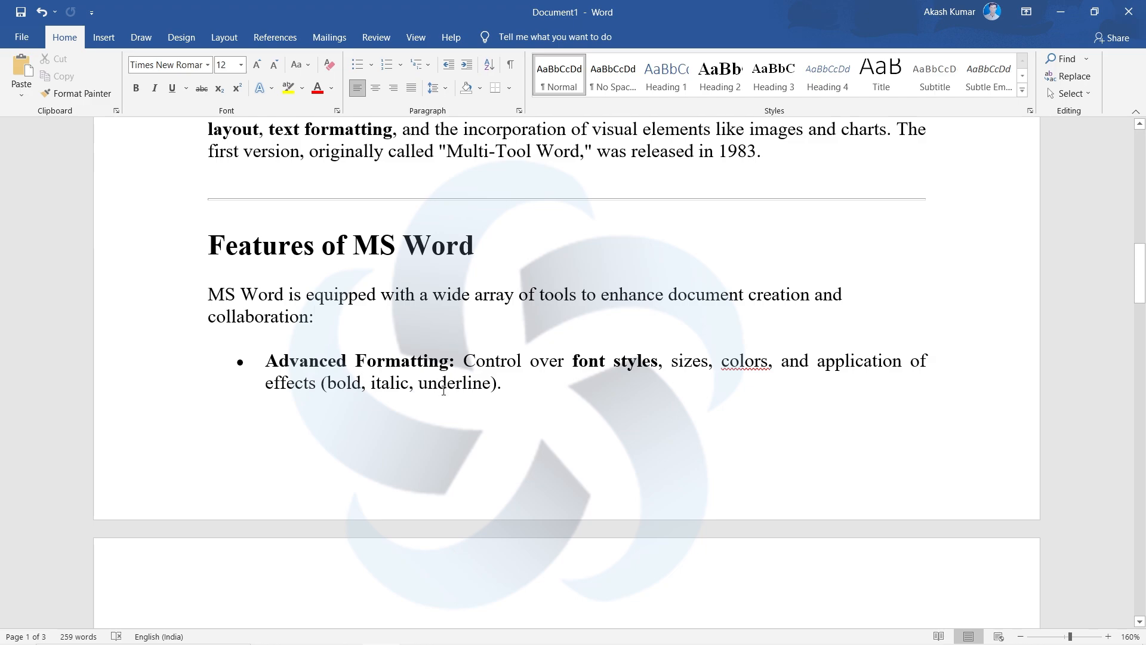
{"action": "left_click_drag", "start_coordinate": [460, 361], "coordinate": [309, 362]}
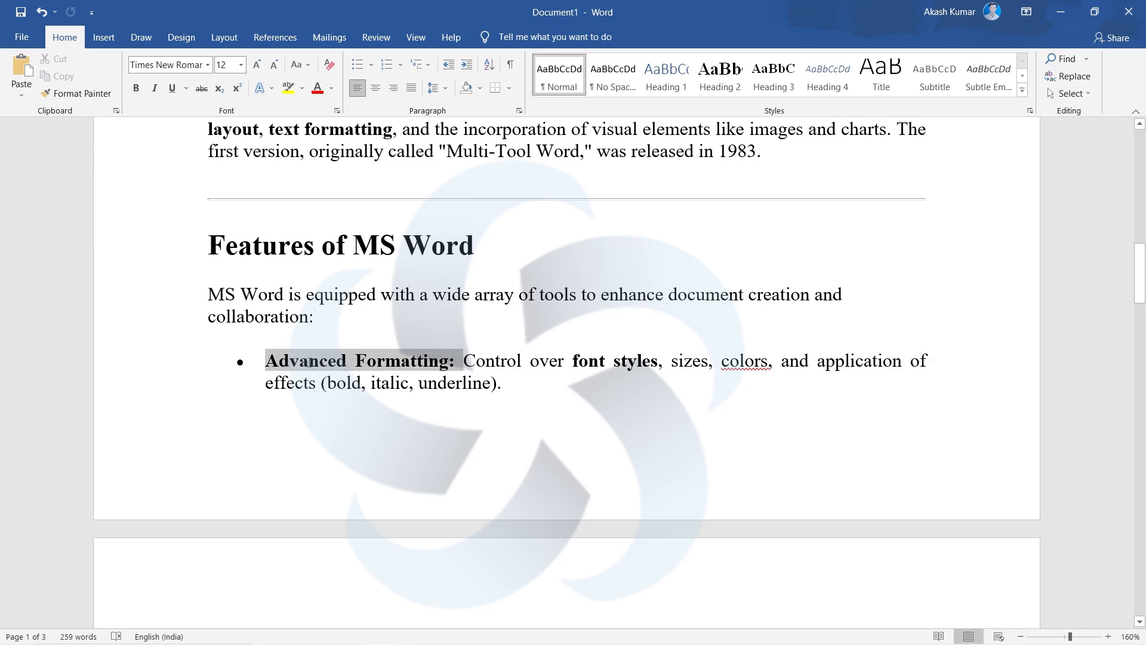
{"action": "left_click", "coordinate": [428, 385]}
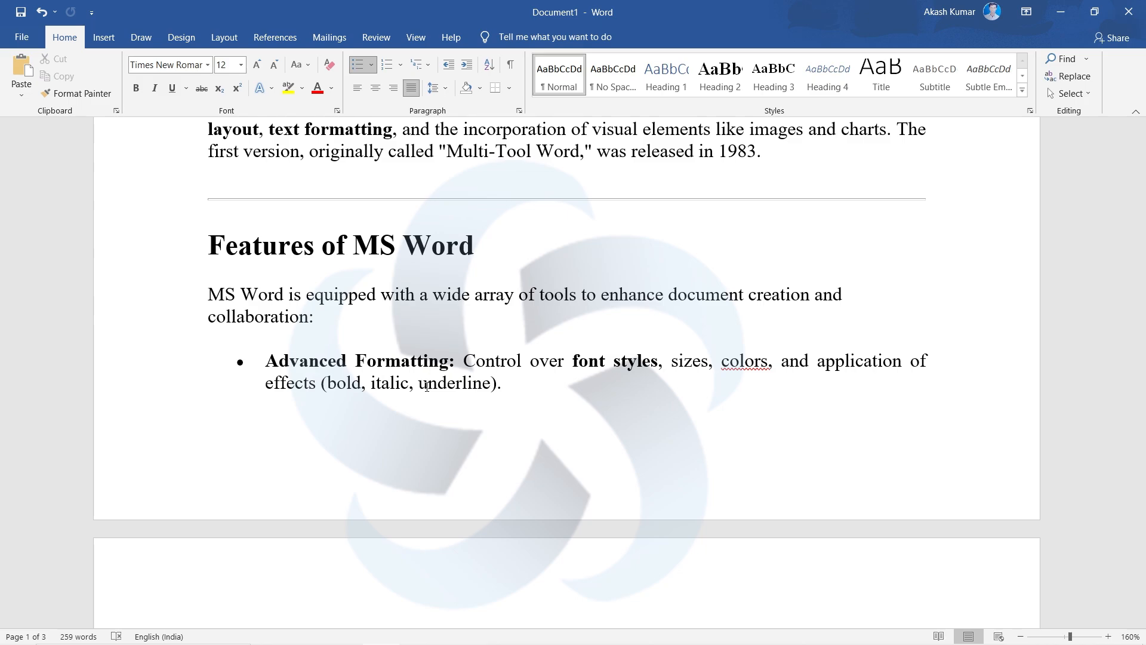
- Read the feature bullets from Advanced Formatting through Visual Media, briefly selecting the "Advanced Formatting:" label
{"action": "scroll", "coordinate": [426, 387], "scroll_direction": "down", "scroll_amount": 2}
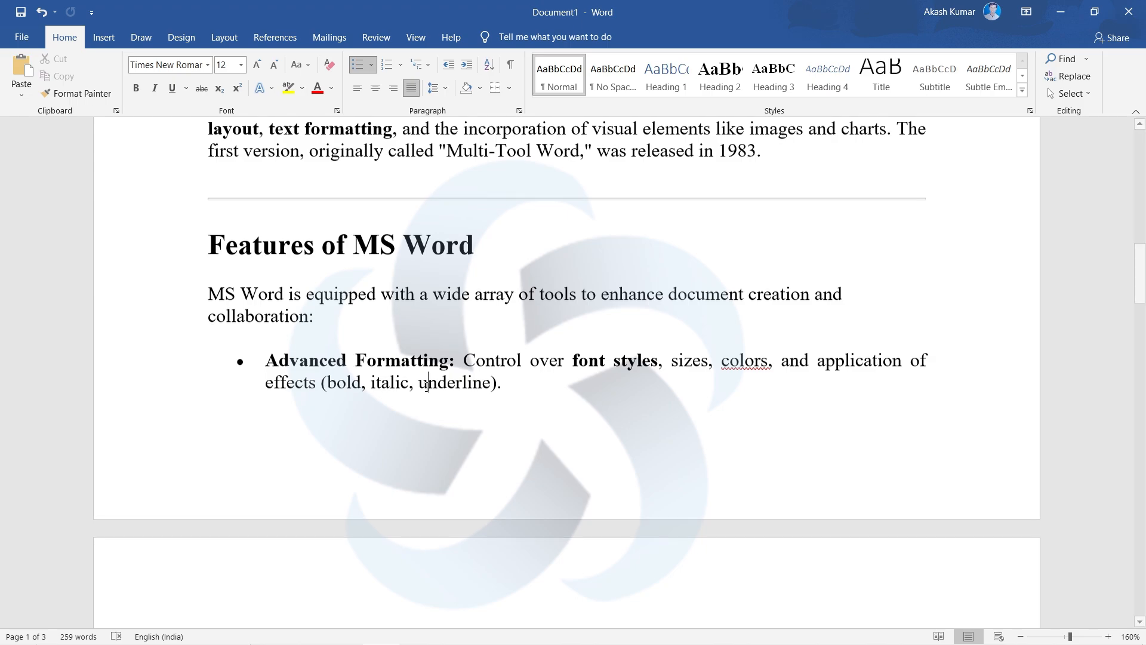
{"action": "scroll", "coordinate": [427, 387], "scroll_direction": "down", "scroll_amount": 2}
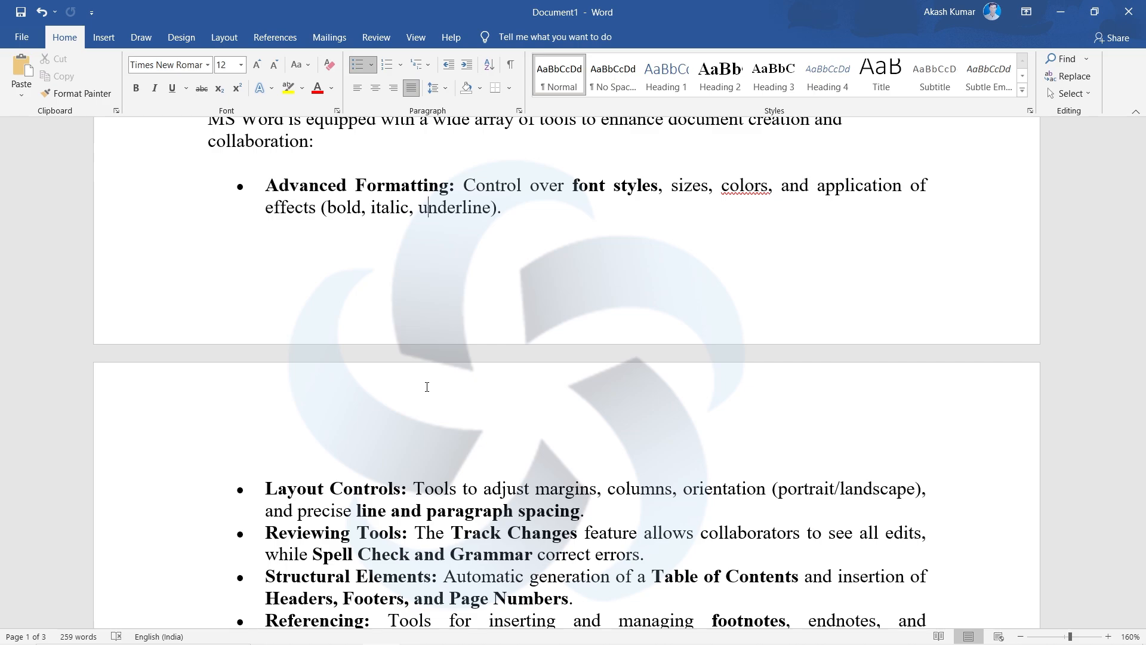
{"action": "left_click_drag", "start_coordinate": [457, 189], "coordinate": [285, 189]}
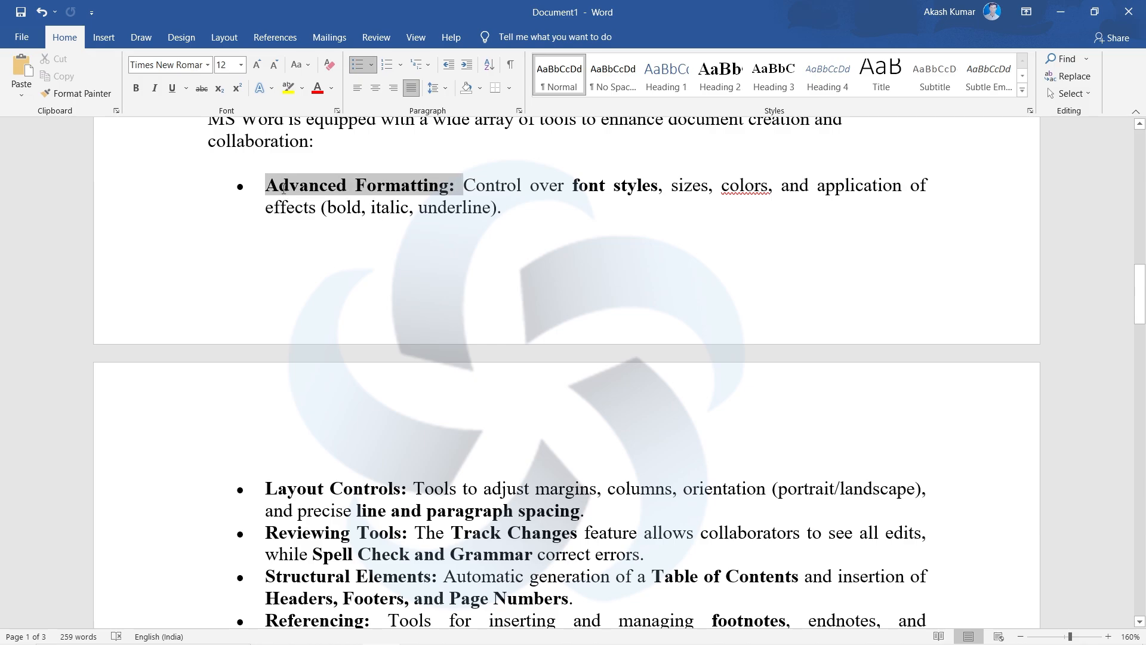
{"action": "left_click", "coordinate": [527, 331]}
{"action": "scroll", "coordinate": [527, 330], "scroll_direction": "down", "scroll_amount": 5}
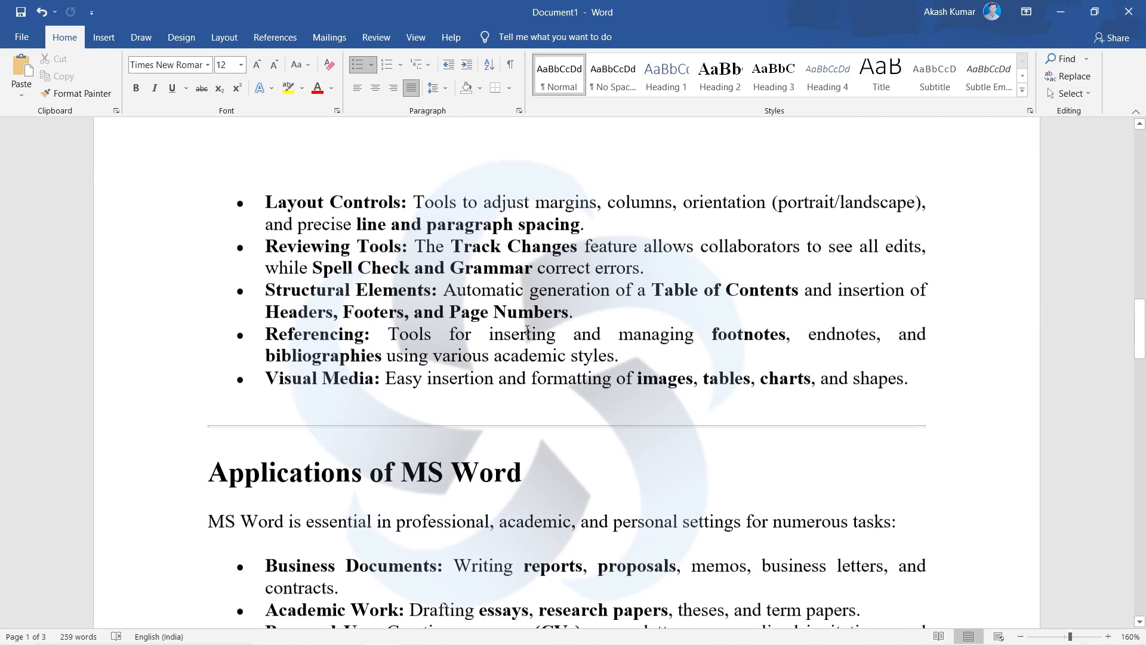
{"action": "scroll", "coordinate": [530, 354], "scroll_direction": "up", "scroll_amount": 1}
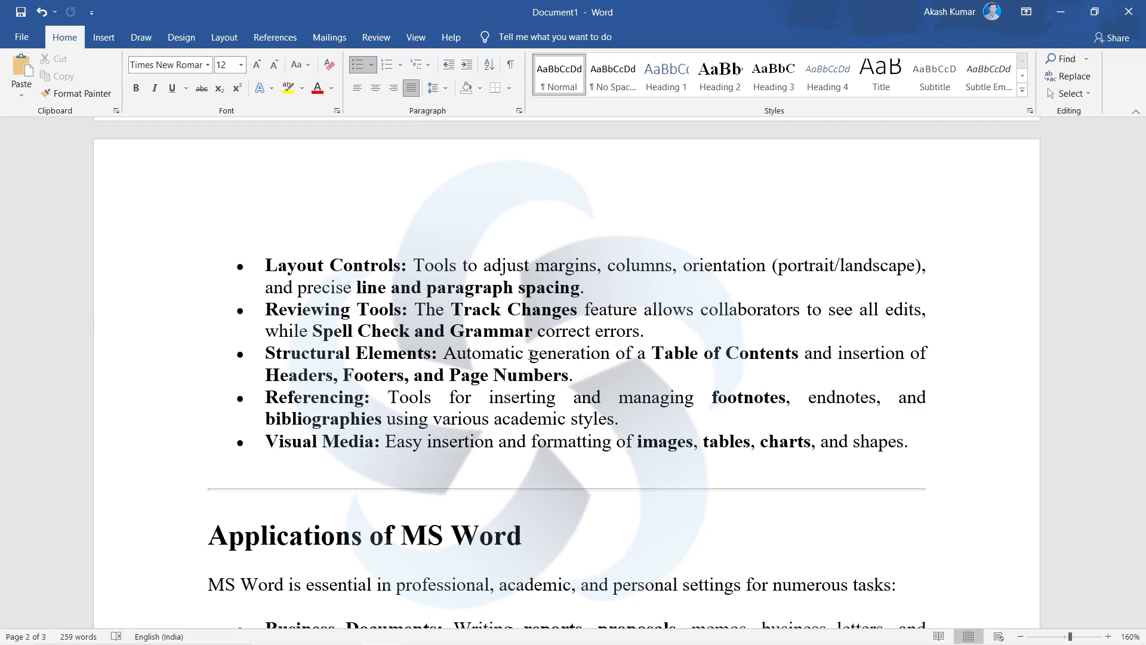
{"action": "scroll", "coordinate": [530, 354], "scroll_direction": "down", "scroll_amount": 3}
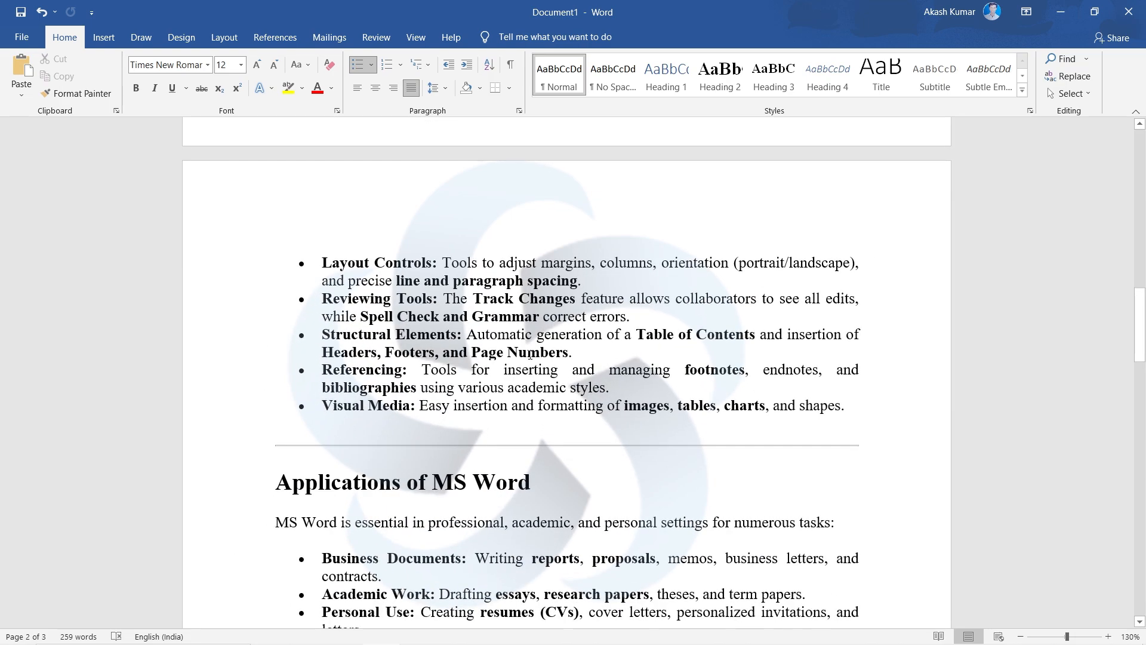
{"action": "scroll", "coordinate": [530, 355], "scroll_direction": "up", "scroll_amount": 4}
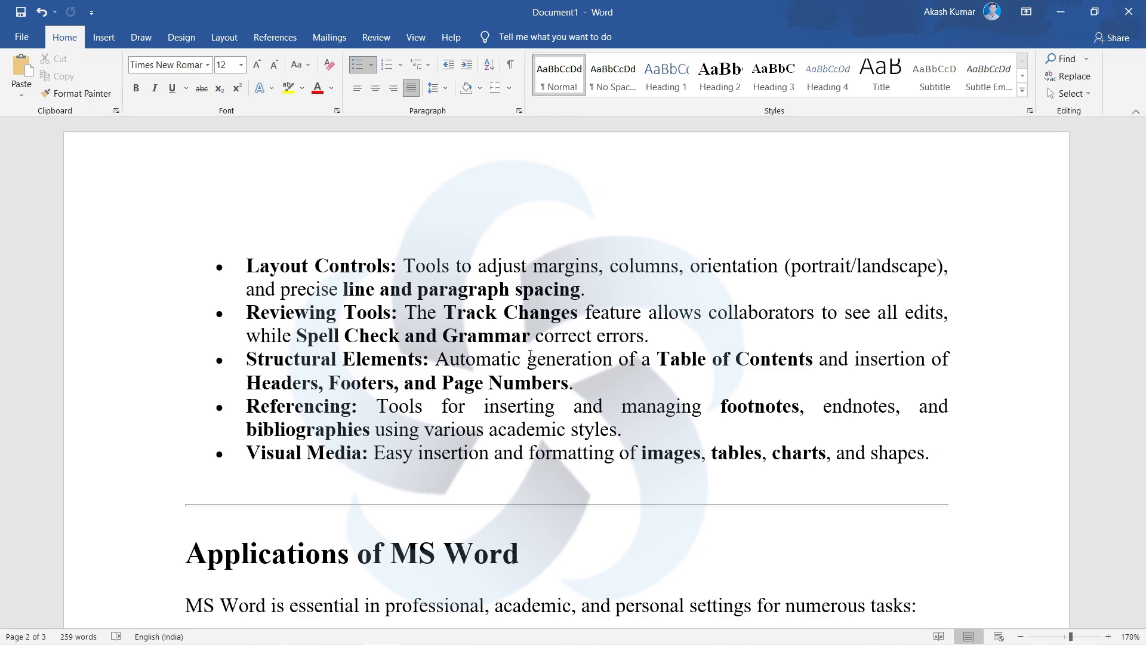
- Read the Applications of MS Word section, from Business Documents through Mass Communication
{"action": "scroll", "coordinate": [530, 354], "scroll_direction": "down", "scroll_amount": 10}
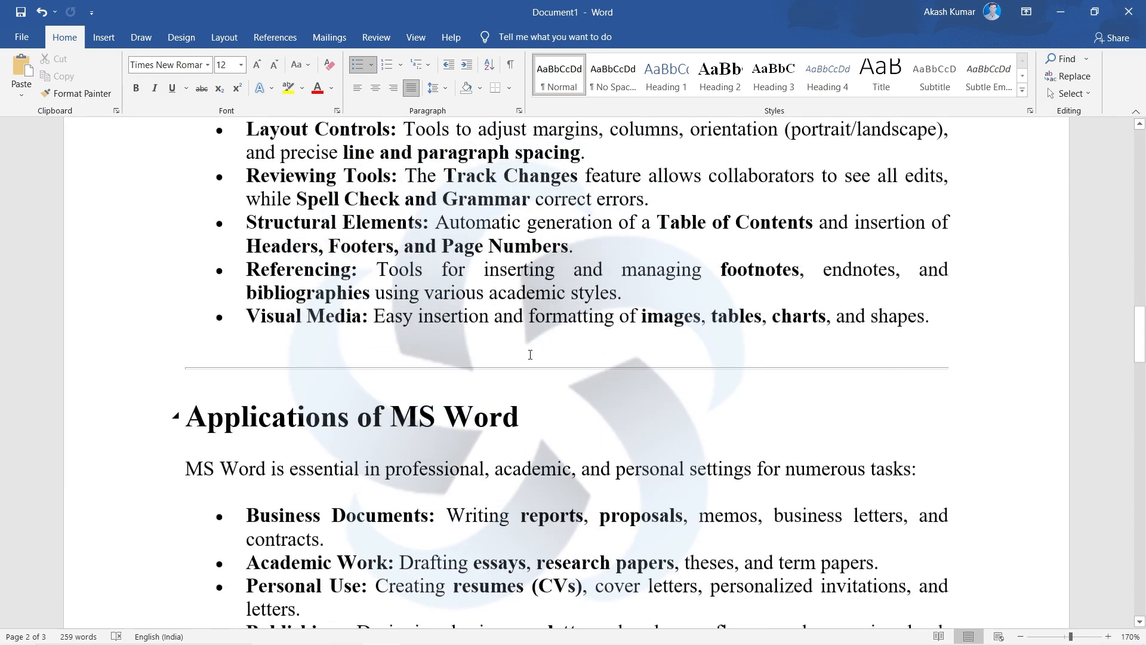
{"action": "scroll", "coordinate": [538, 486], "scroll_direction": "up", "scroll_amount": 3}
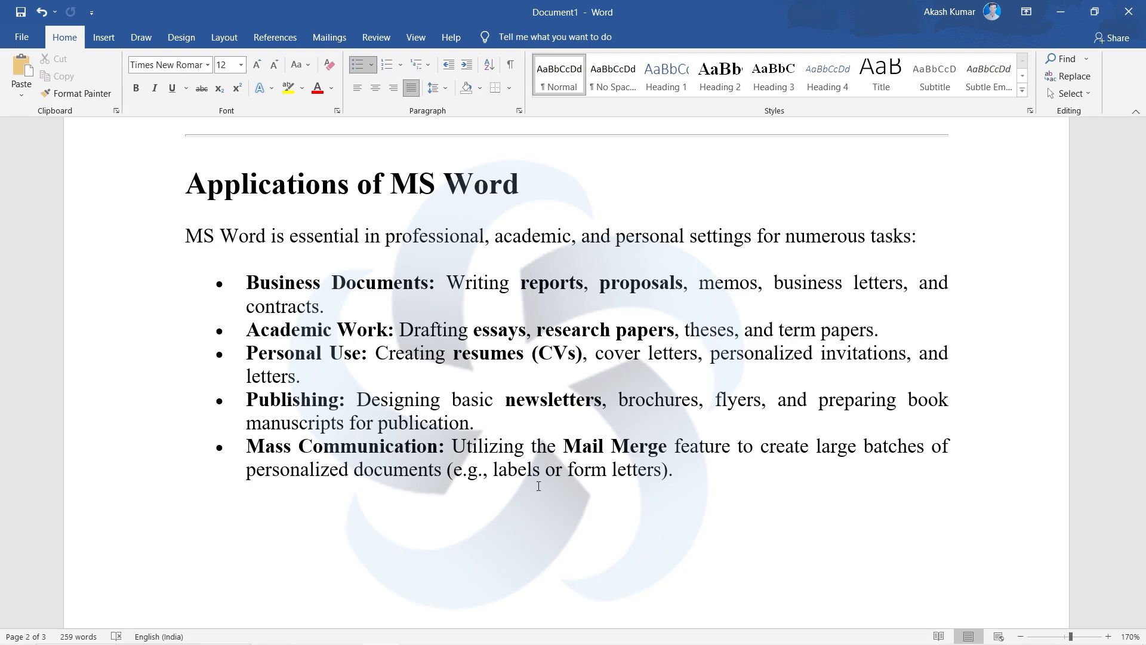
{"action": "scroll", "coordinate": [538, 486], "scroll_direction": "down", "scroll_amount": 3}
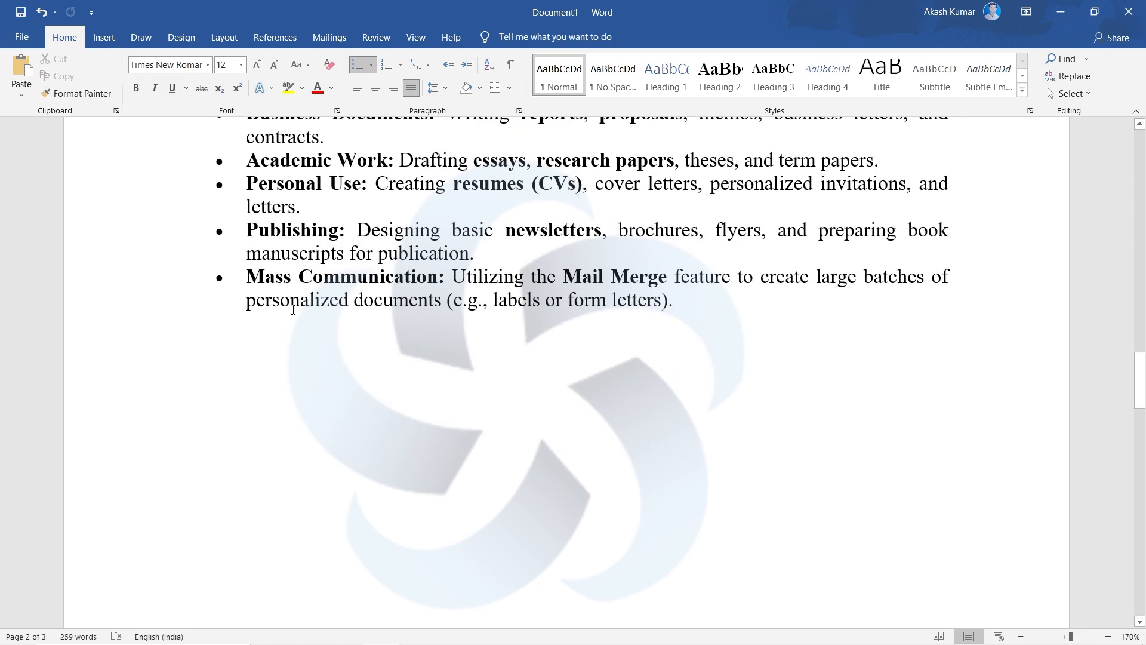
- Examine the two labelled Word interface pictures on page 3, selecting the first picture that marks the ribbon, groups and work area
{"action": "scroll", "coordinate": [293, 310], "scroll_direction": "down", "scroll_amount": 15}
{"action": "scroll", "coordinate": [293, 309], "scroll_direction": "up", "scroll_amount": 2}
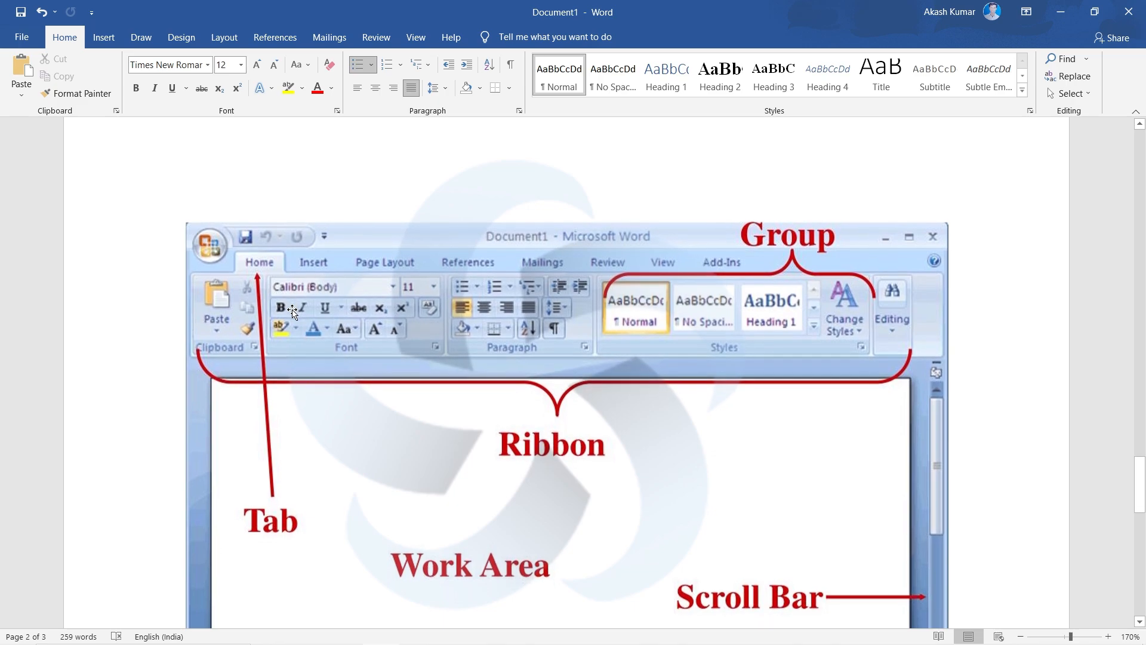
{"action": "scroll", "coordinate": [293, 310], "scroll_direction": "down", "scroll_amount": 1}
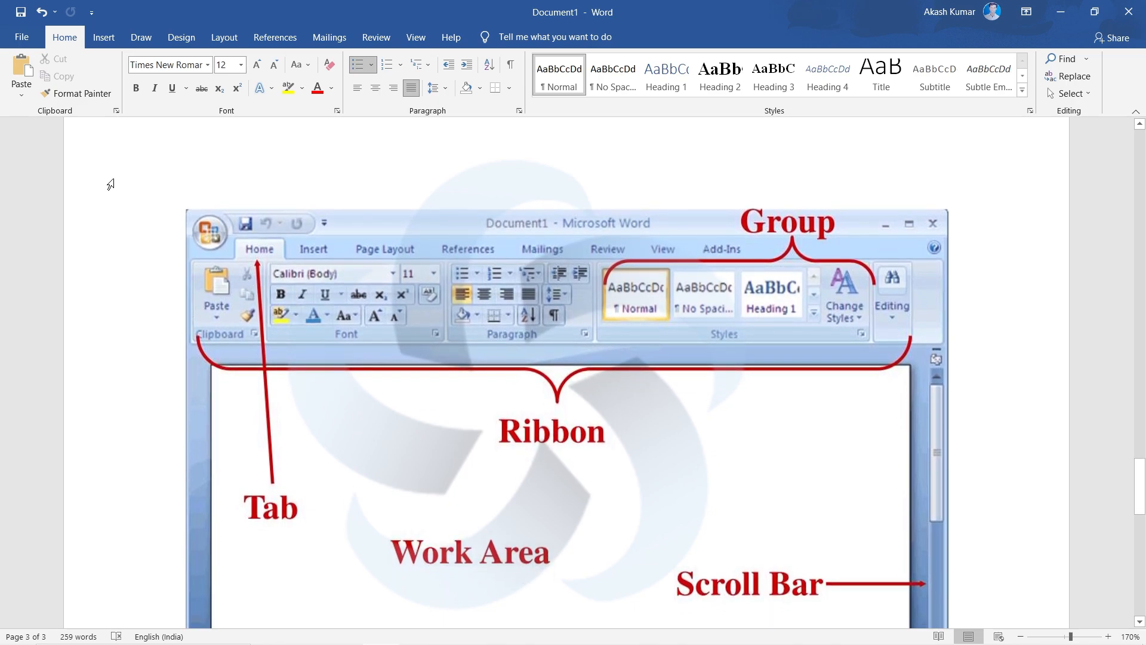
{"action": "left_click", "coordinate": [371, 299]}
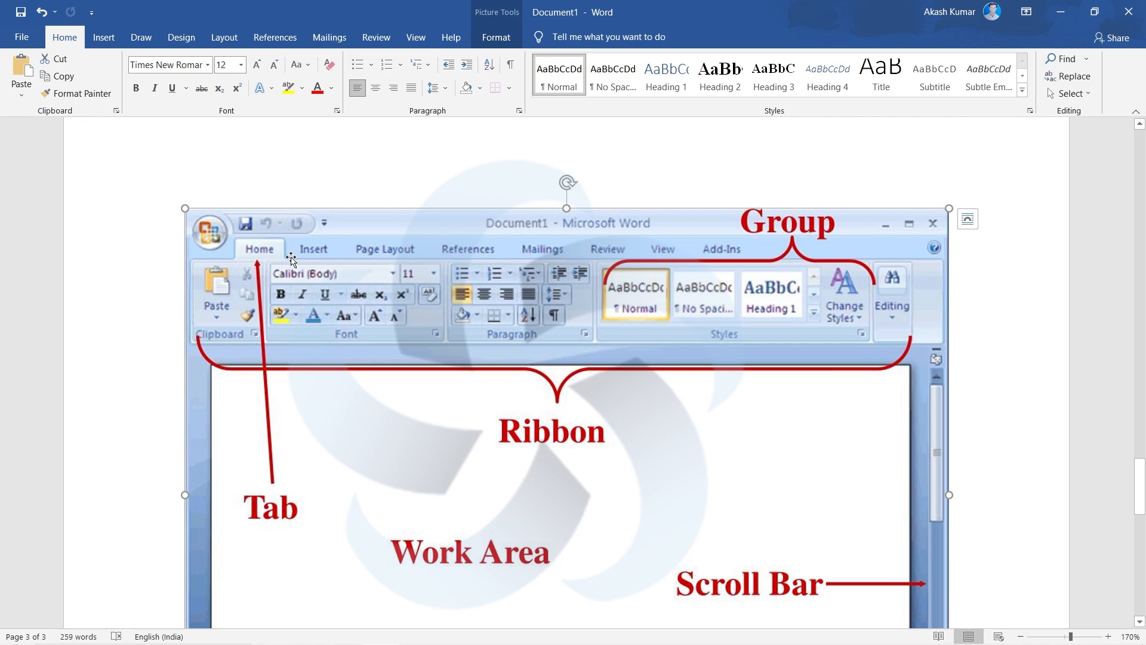
{"action": "left_click", "coordinate": [166, 241]}
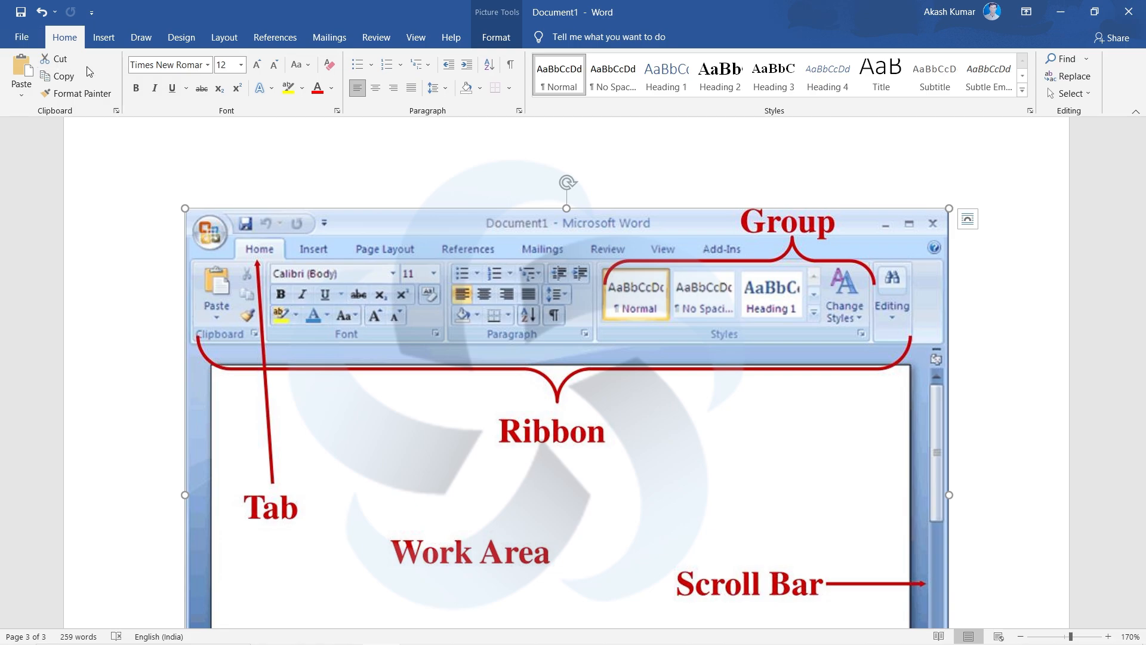
{"action": "scroll", "coordinate": [332, 379], "scroll_direction": "down", "scroll_amount": 8}
{"action": "scroll", "coordinate": [331, 379], "scroll_direction": "up", "scroll_amount": 3}
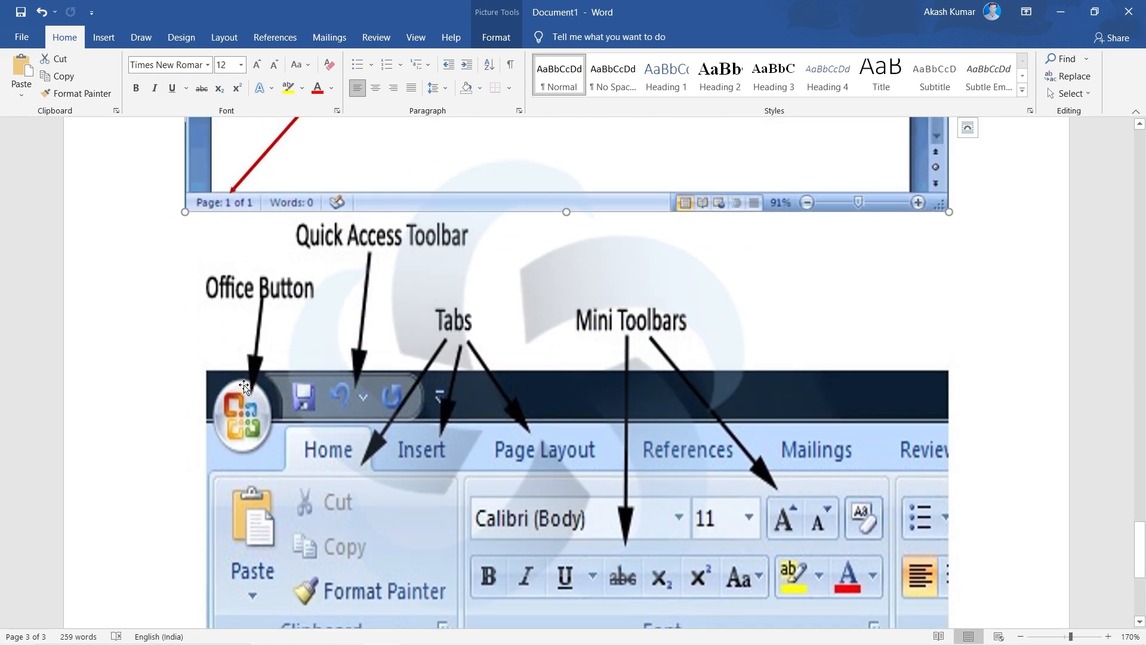
{"action": "scroll", "coordinate": [246, 371], "scroll_direction": "down", "scroll_amount": 1}
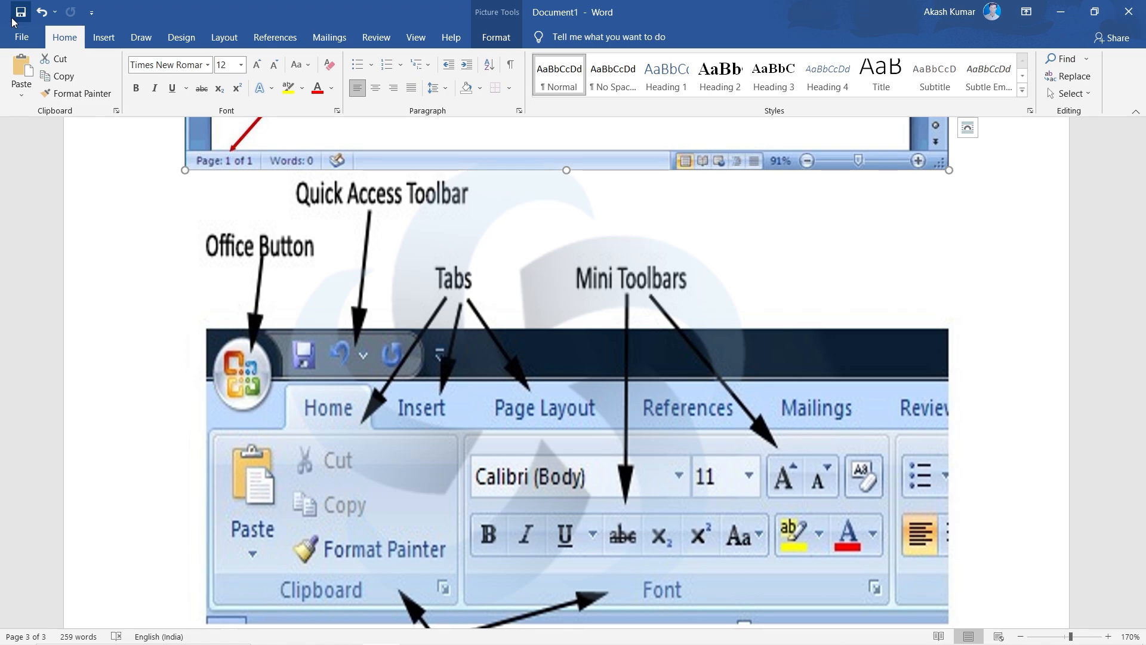
- Show the Insert, Draw, Design and Layout command sets in turn and return to the Home commands
{"action": "left_click", "coordinate": [103, 38]}
{"action": "left_click", "coordinate": [141, 37]}
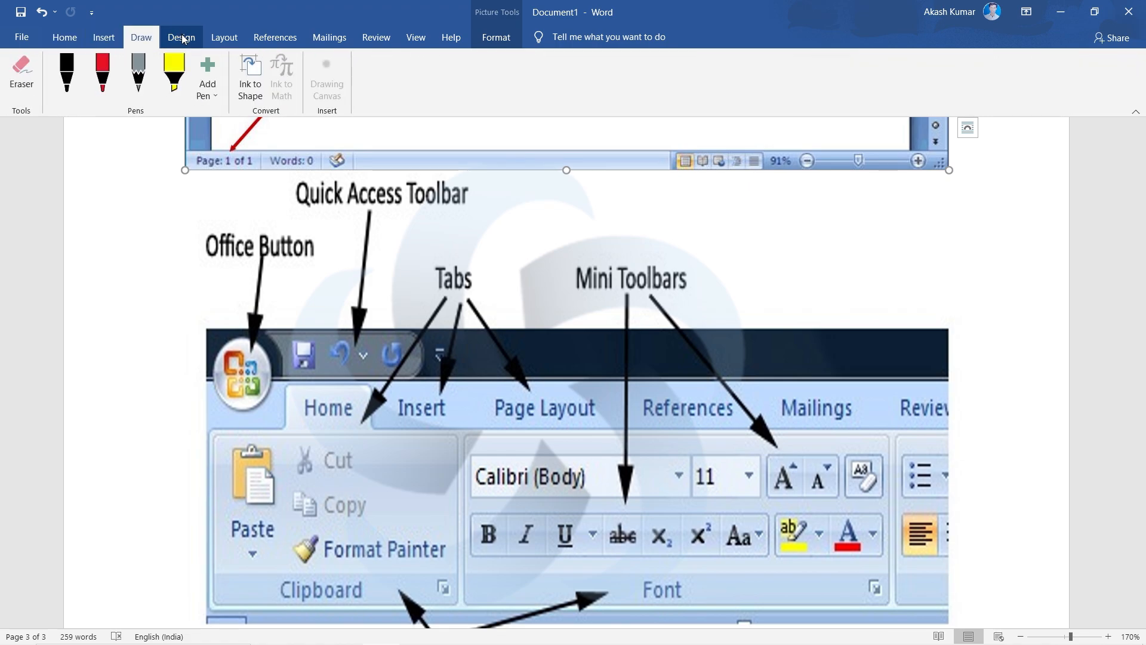
{"action": "left_click", "coordinate": [181, 37]}
{"action": "left_click", "coordinate": [218, 38]}
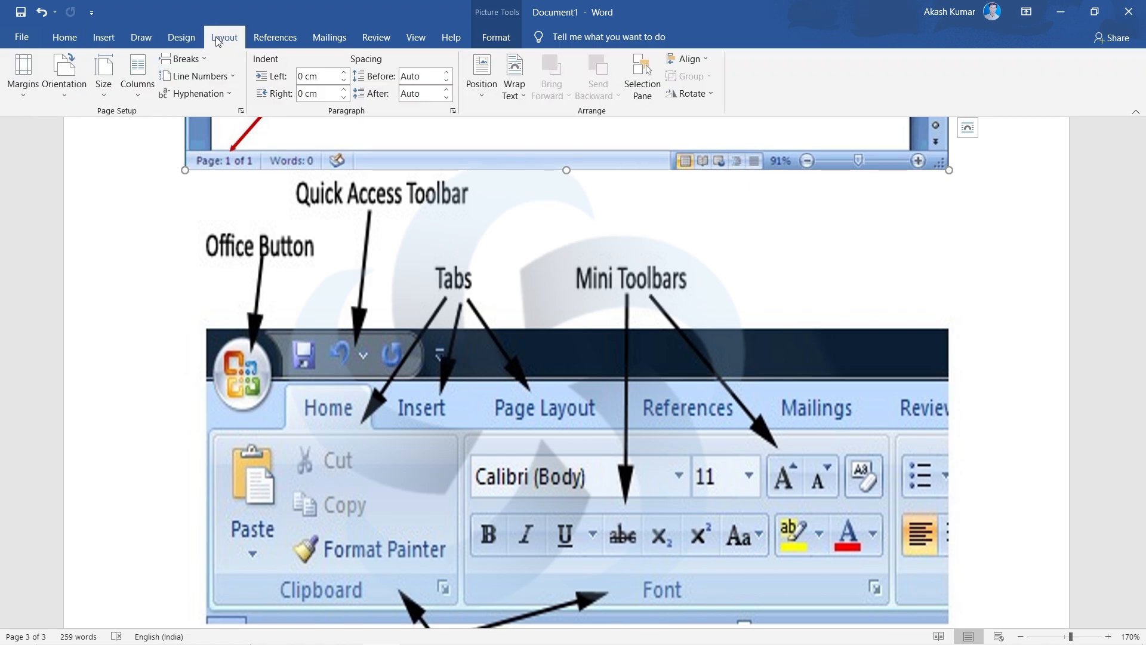
{"action": "scroll", "coordinate": [182, 38], "scroll_direction": "up", "scroll_amount": 8}
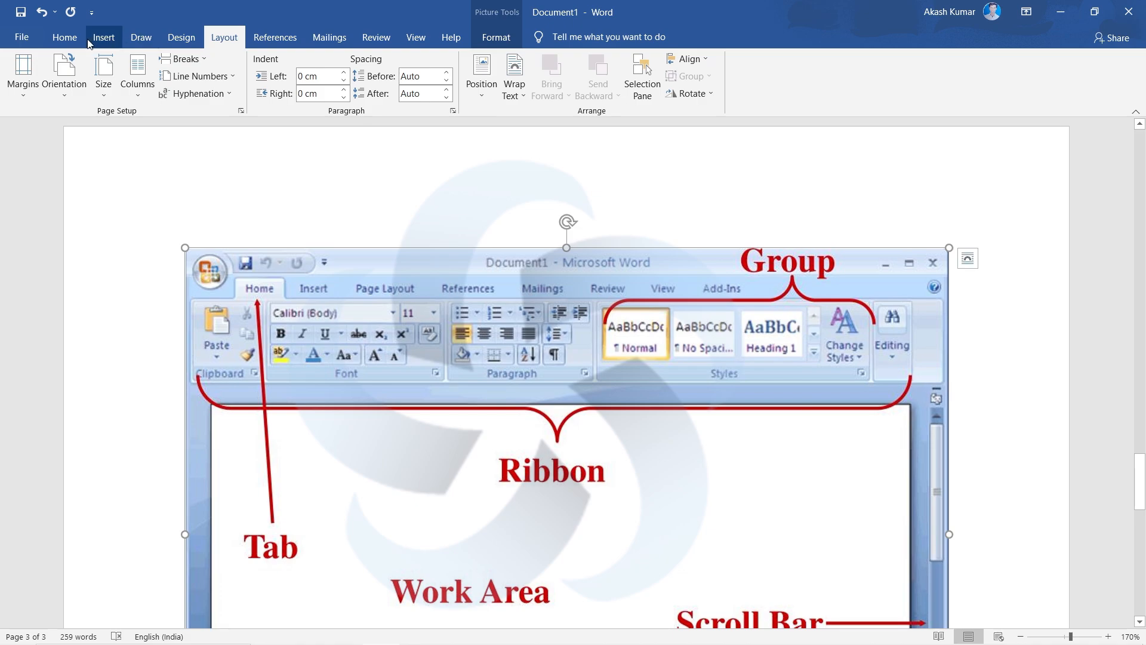
{"action": "left_click", "coordinate": [65, 37]}
- Examine the labelled interface pictures again, down to the caption "Figure 1: The Ribbon Interface"
{"action": "scroll", "coordinate": [333, 281], "scroll_direction": "down", "scroll_amount": 3}
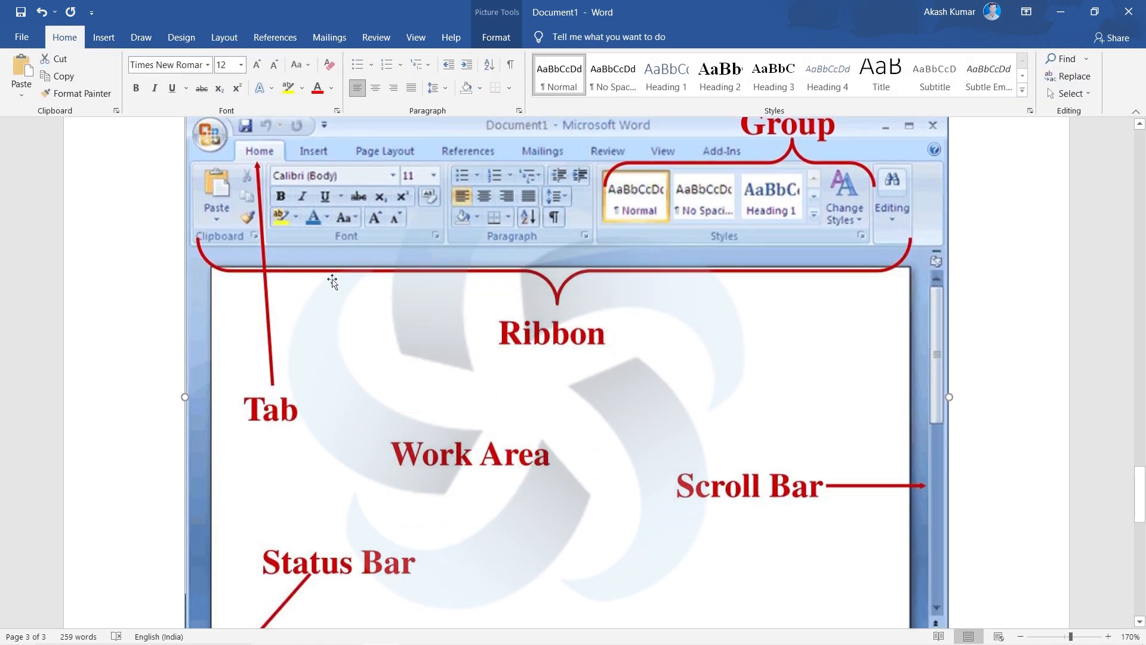
{"action": "scroll", "coordinate": [332, 281], "scroll_direction": "up", "scroll_amount": 2}
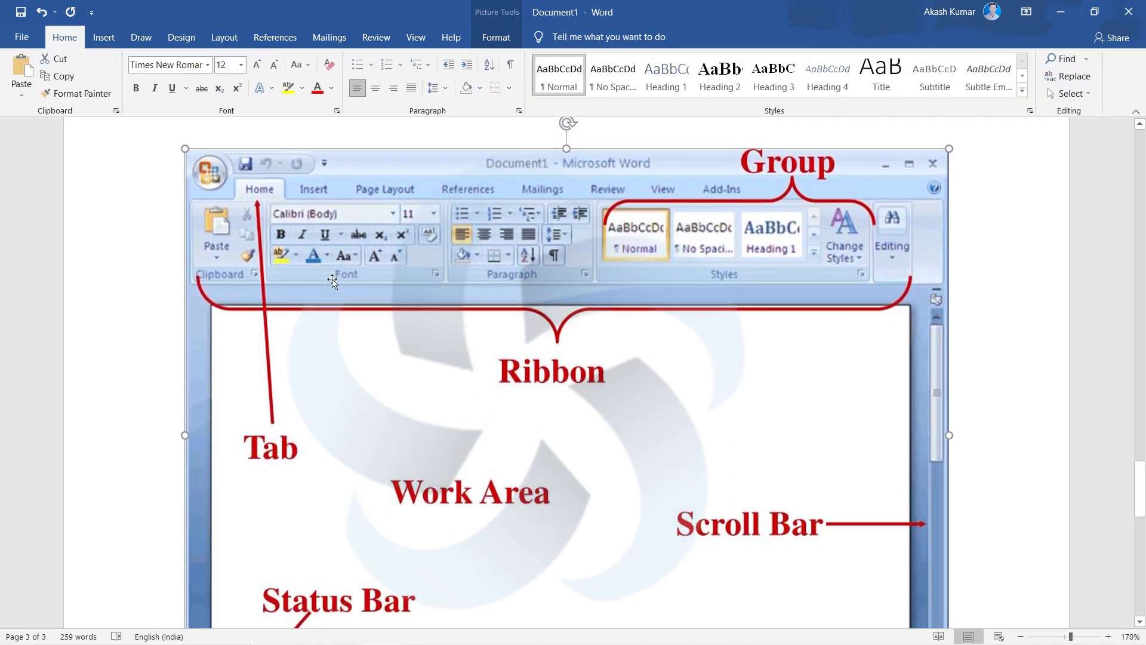
{"action": "scroll", "coordinate": [332, 281], "scroll_direction": "down", "scroll_amount": 15}
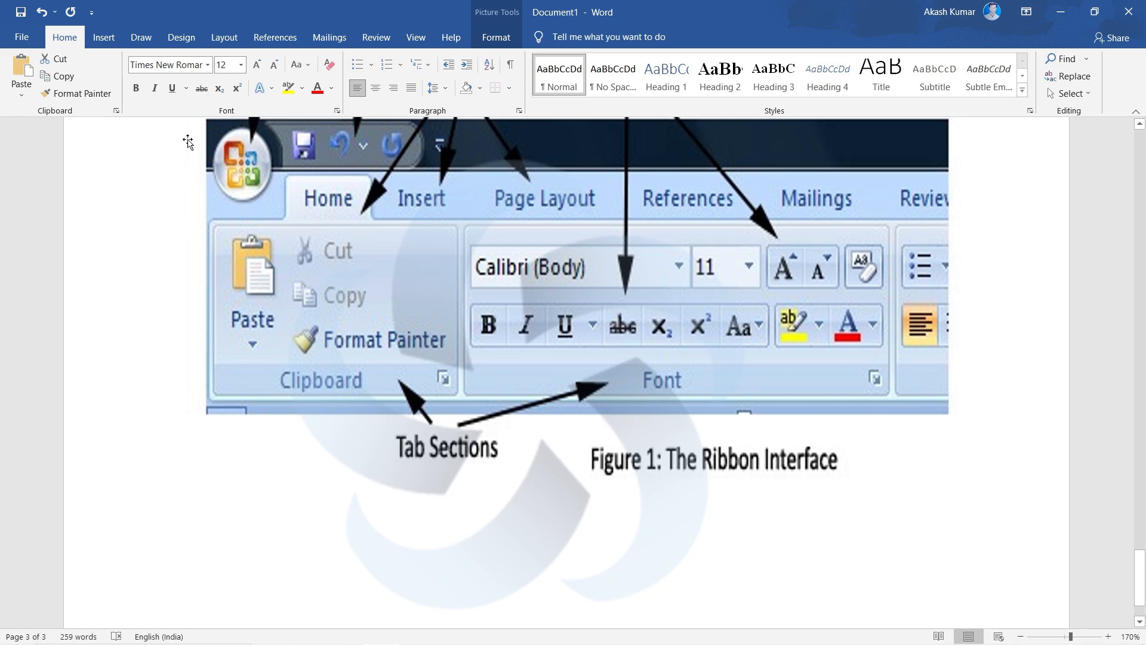
- Review the labelled interface pictures on page 3 and show the Paste options in the Clipboard group
{"action": "scroll", "coordinate": [280, 245], "scroll_direction": "up", "scroll_amount": 1}
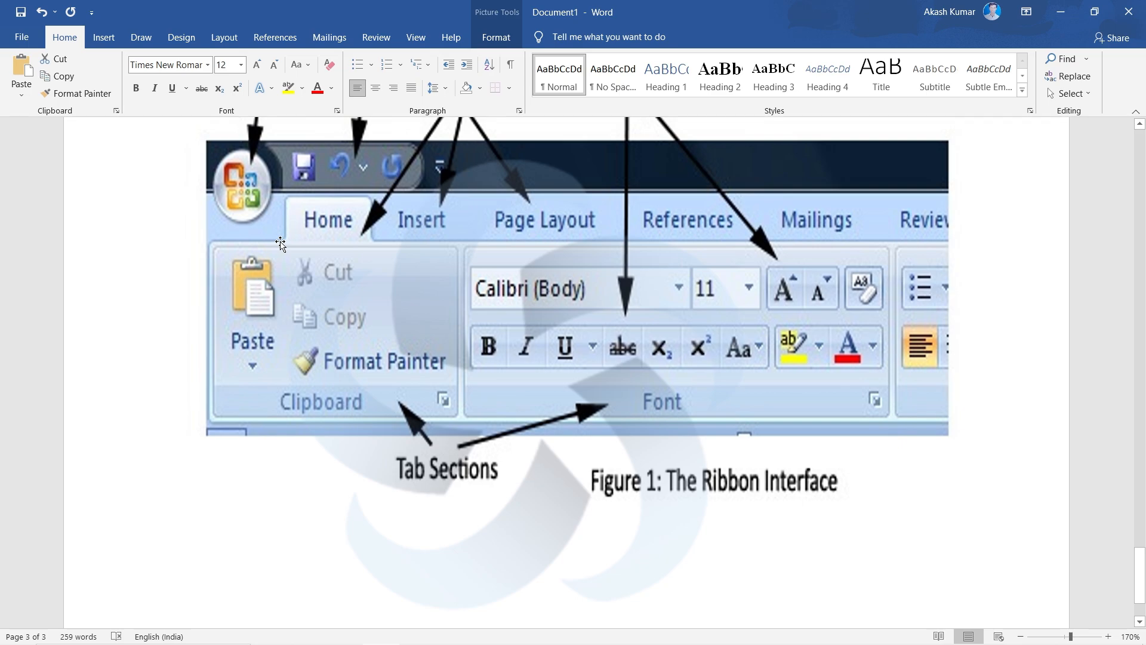
{"action": "scroll", "coordinate": [281, 244], "scroll_direction": "up", "scroll_amount": 10}
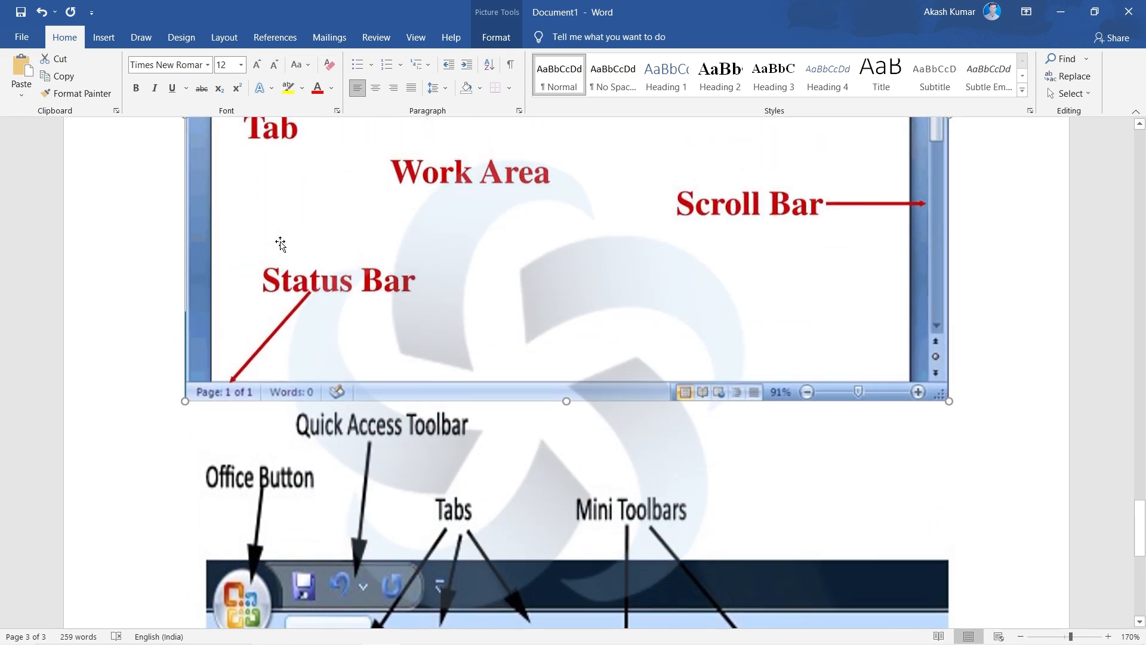
{"action": "scroll", "coordinate": [280, 244], "scroll_direction": "up", "scroll_amount": 6}
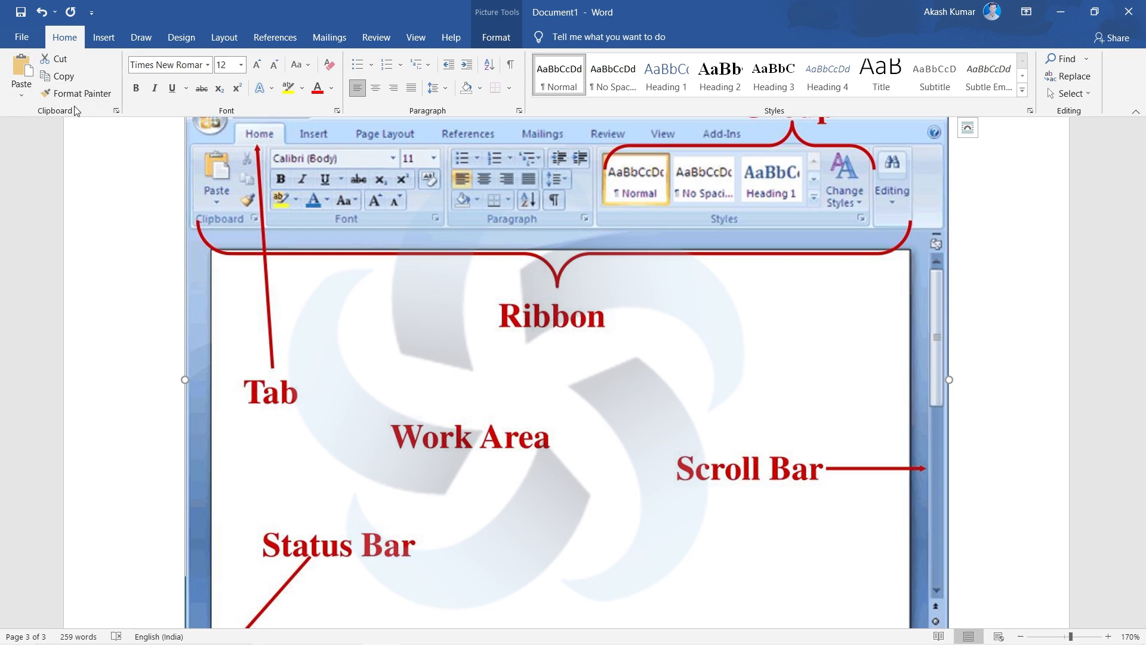
{"action": "left_click", "coordinate": [21, 94]}
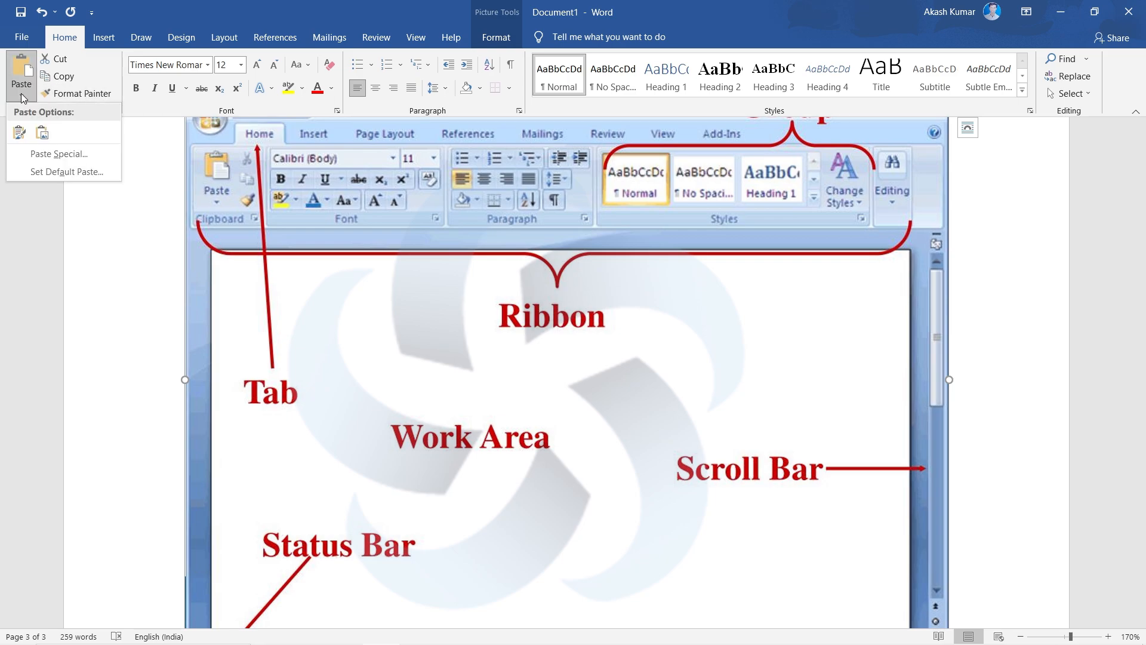
{"action": "left_click", "coordinate": [22, 99]}
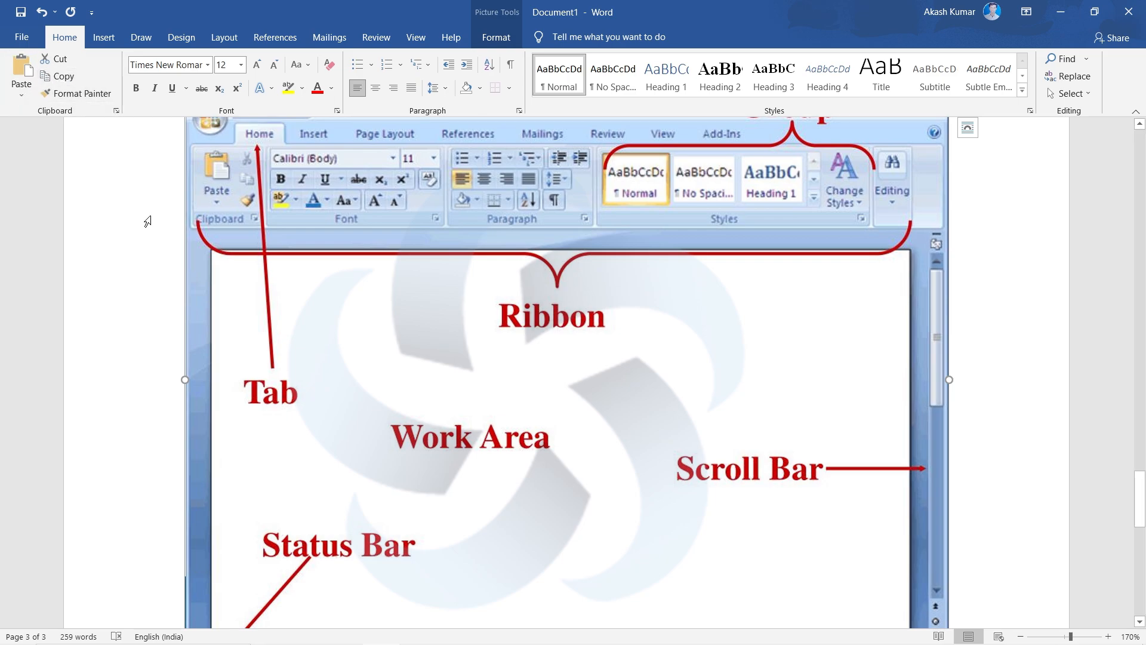
{"action": "scroll", "coordinate": [442, 296], "scroll_direction": "down", "scroll_amount": 10}
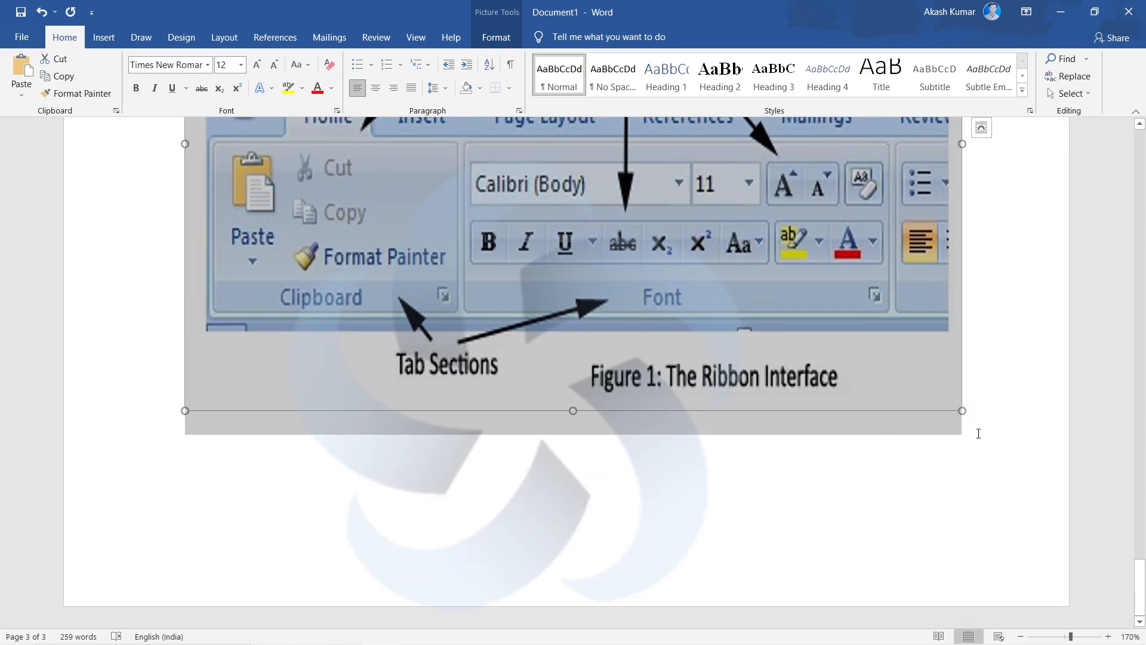
- Add blank lines after the "Figure 1: The Ribbon Interface" picture to continue onto a new page 4
{"action": "left_click", "coordinate": [982, 431]}
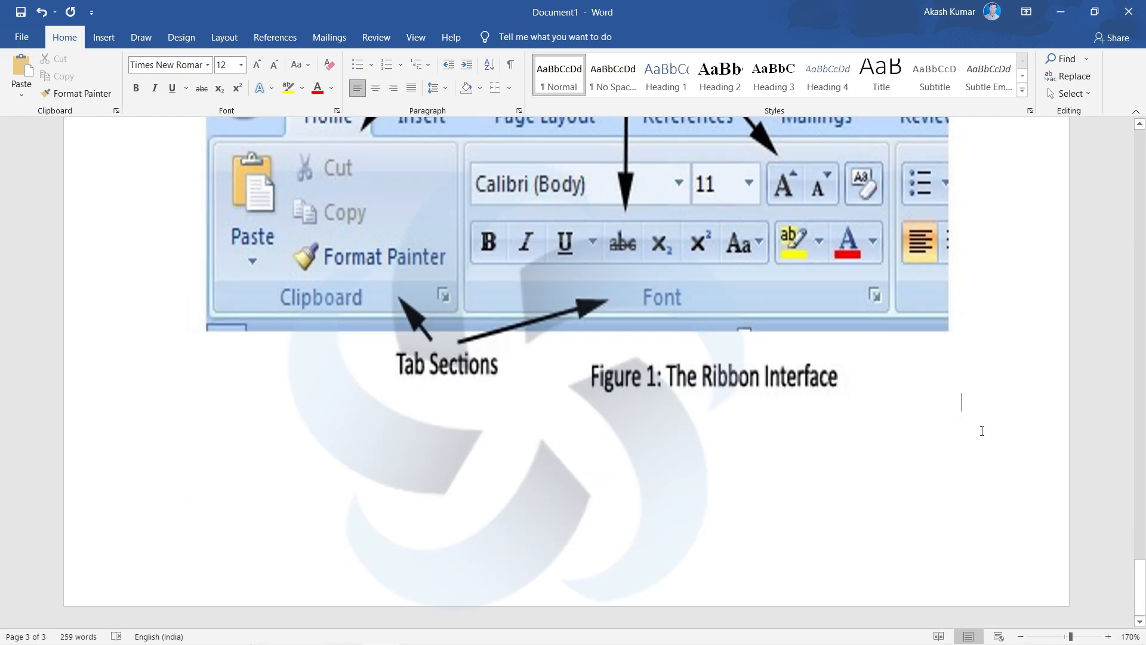
{"action": "key", "text": "Return"}
{"action": "key", "text": "Return"}
{"action": "key", "text": "Return"}
{"action": "key", "text": "Return"}
{"action": "key", "text": "Return"}
{"action": "key", "text": "Return"}
{"action": "key", "text": "Return"}
{"action": "key", "text": "Return"}
{"action": "key", "text": "Return"}
{"action": "key", "text": "Return"}
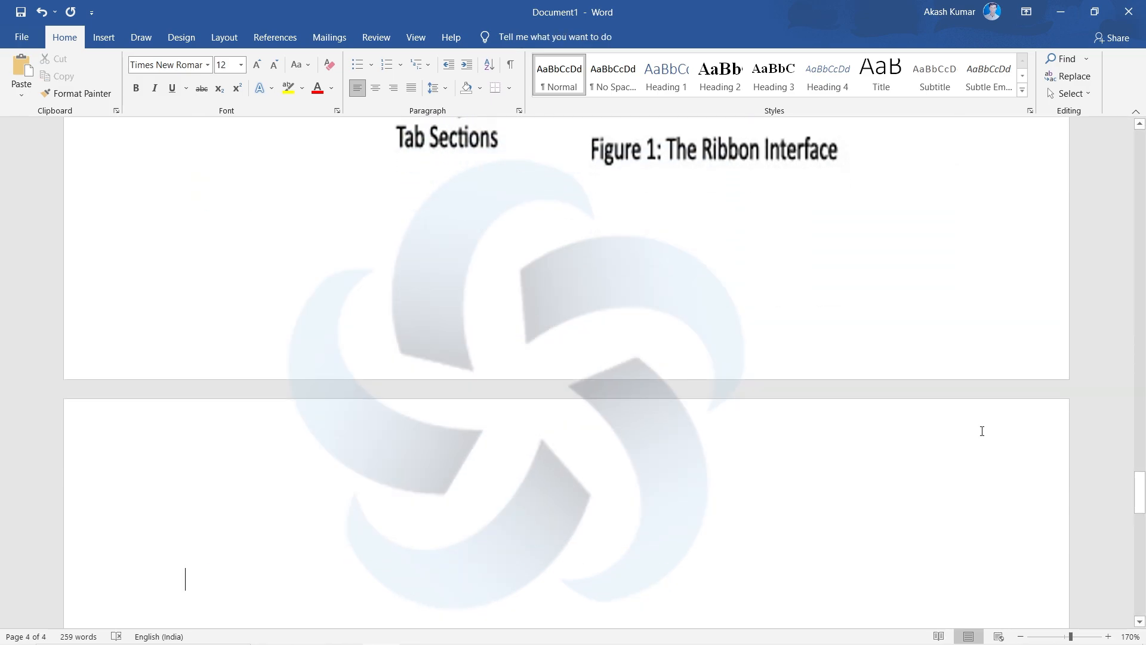
- Write the sentence "I am founder of DRIS." on page 4
{"action": "scroll", "coordinate": [982, 431], "scroll_direction": "down", "scroll_amount": 3}
{"action": "type", "text": "I ma"}
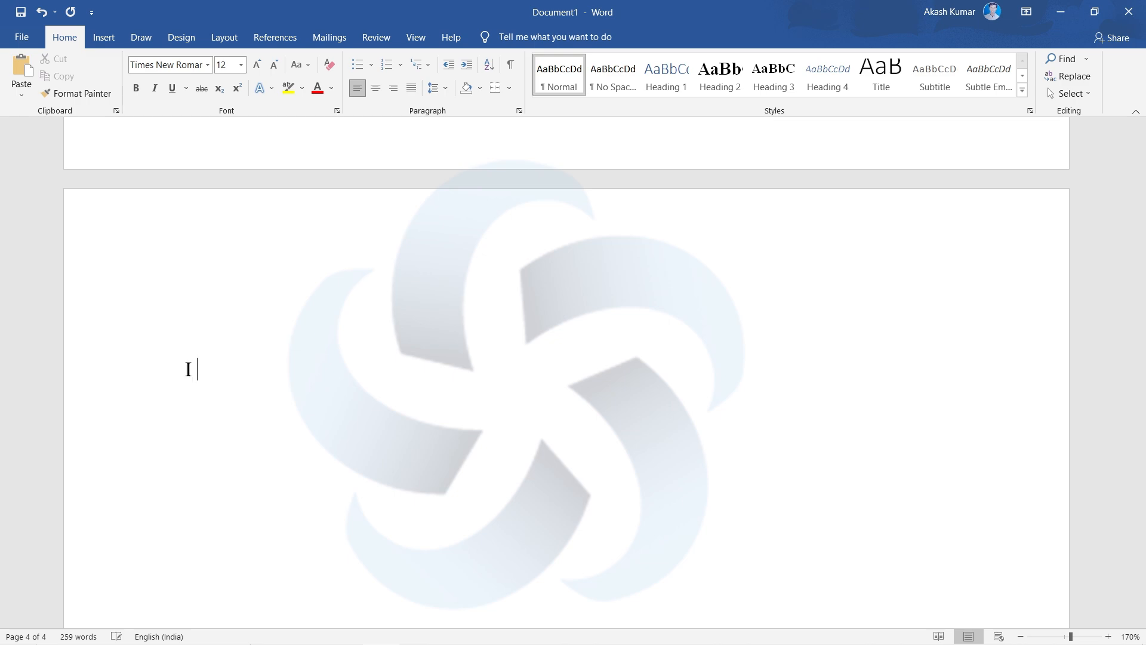
{"action": "key", "text": "BackSpace"}
{"action": "key", "text": "BackSpace"}
{"action": "type", "text": "am D"}
{"action": "key", "text": "BackSpace"}
{"action": "type", "text": "founder of"}
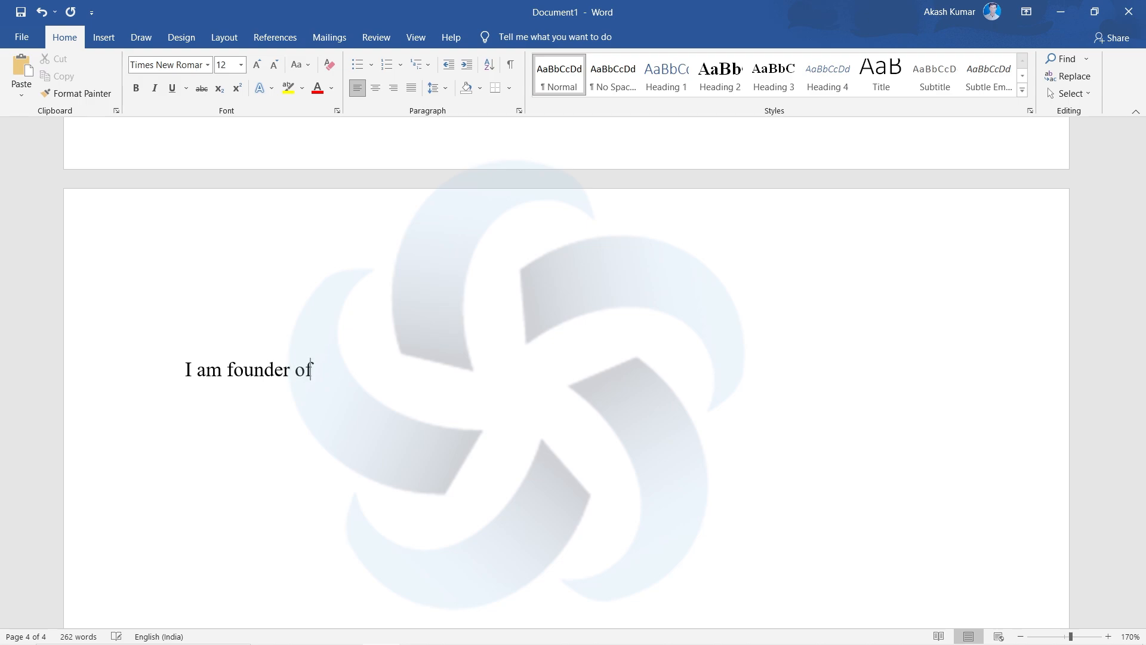
{"action": "type", "text": " DRIS"}
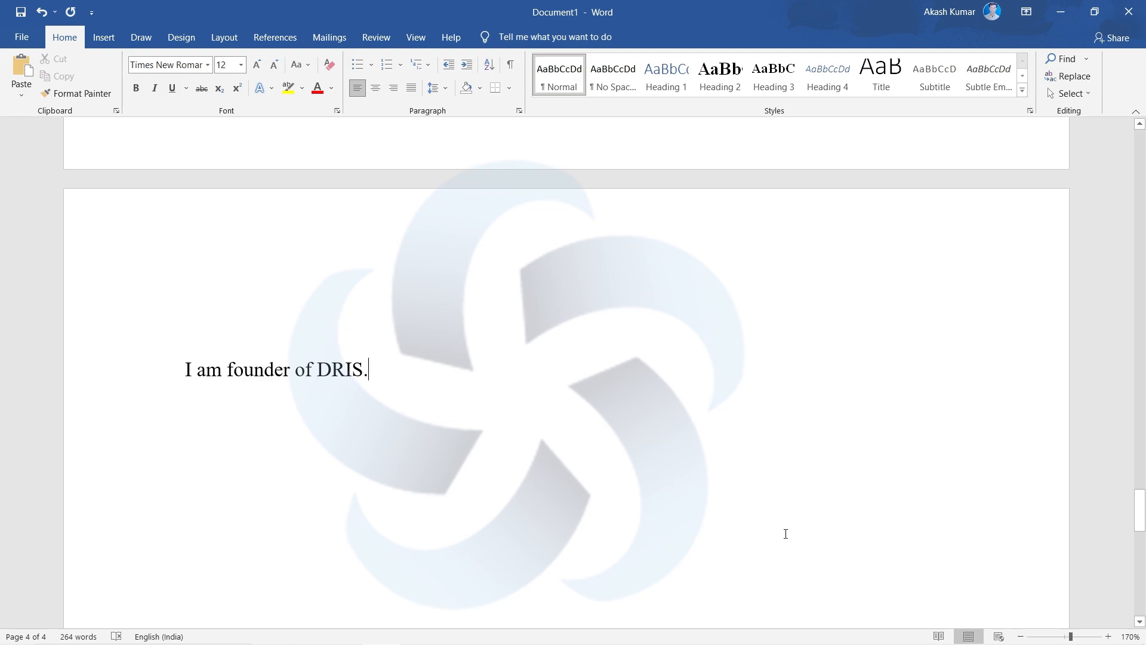
- Select the whole sentence "I am founder of DRIS." and copy it to the clipboard
{"action": "left_click", "coordinate": [447, 438]}
{"action": "left_click_drag", "start_coordinate": [398, 374], "coordinate": [165, 392]}
{"action": "left_click", "coordinate": [422, 394]}
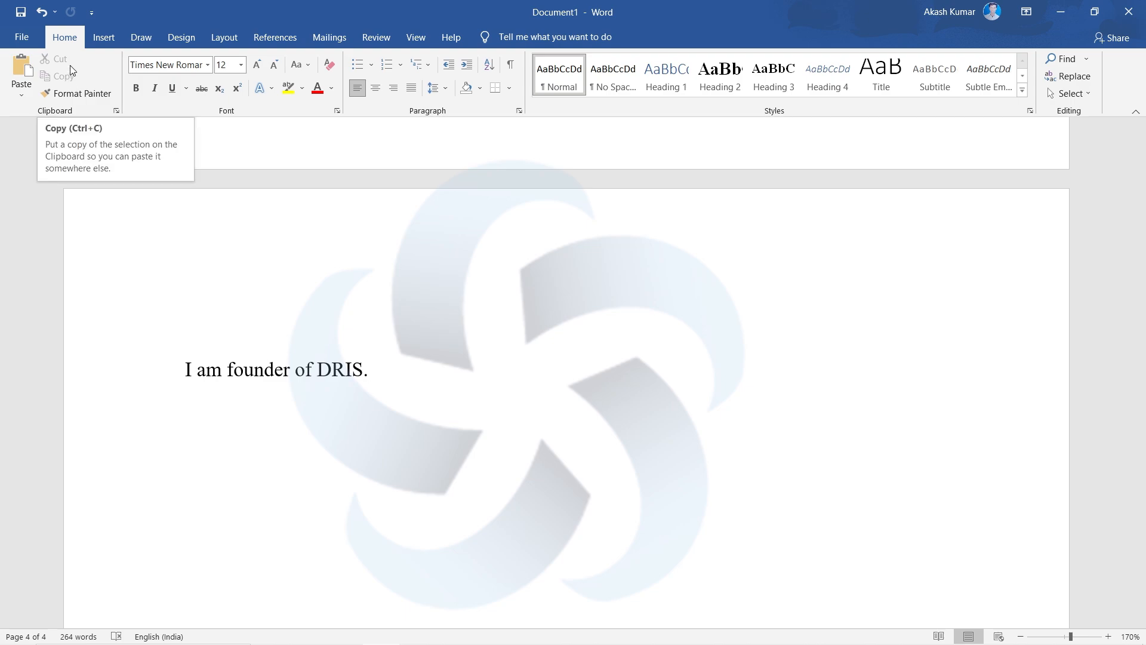
{"action": "left_click_drag", "start_coordinate": [400, 370], "coordinate": [159, 378]}
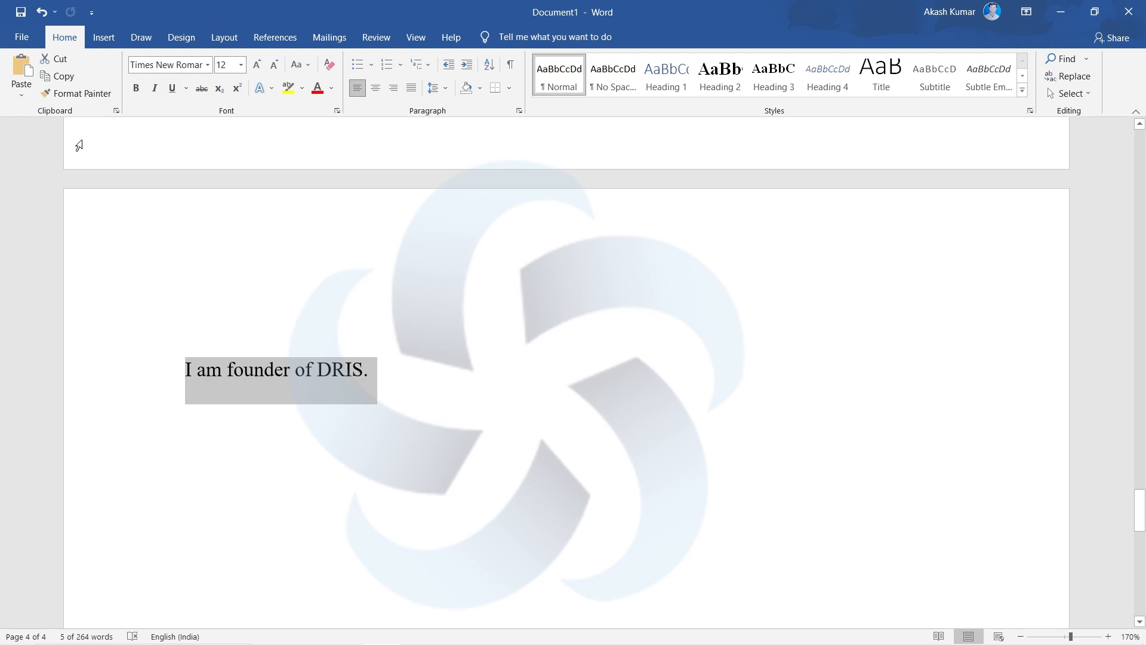
{"action": "left_click", "coordinate": [403, 371]}
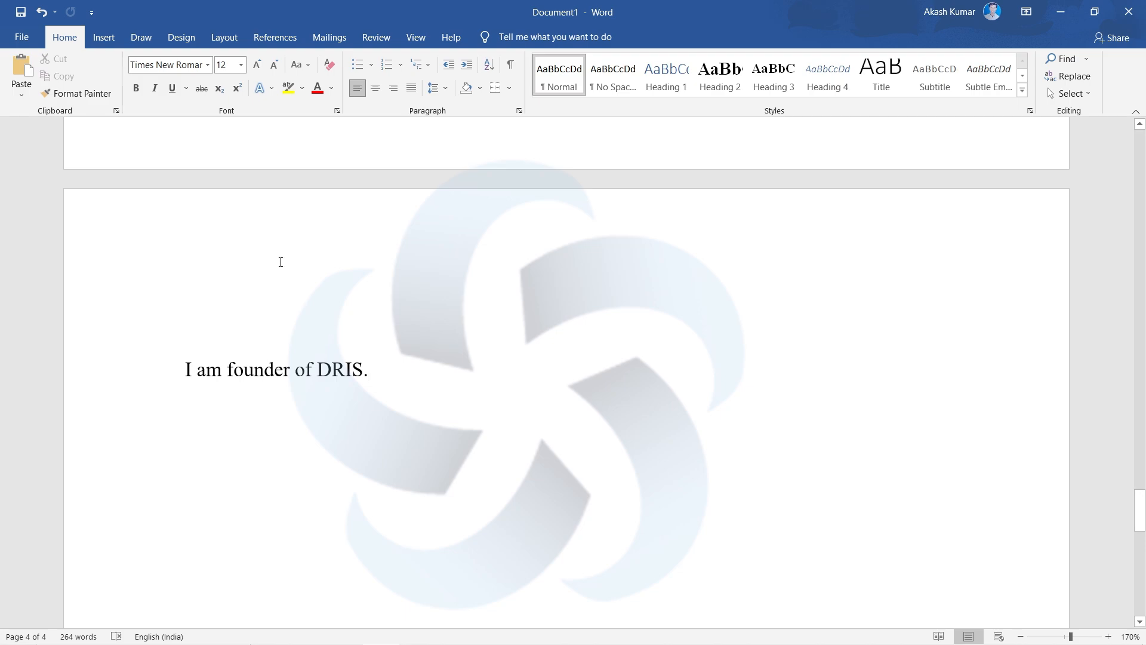
{"action": "left_click_drag", "start_coordinate": [486, 391], "coordinate": [173, 392]}
{"action": "key", "text": "ctrl+c"}
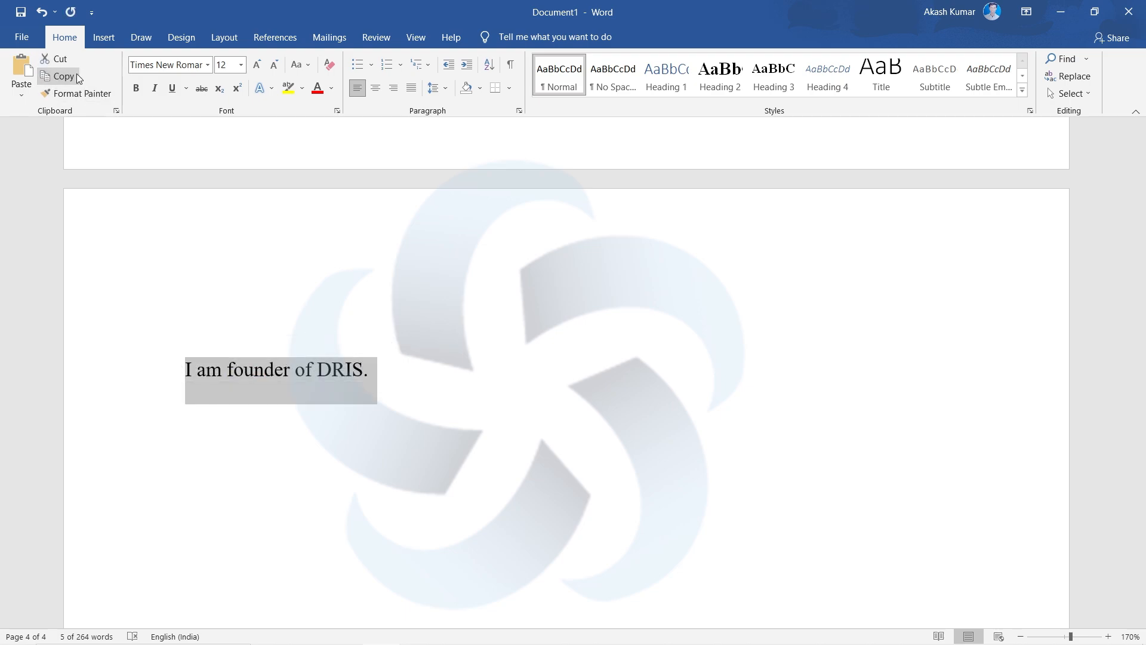
- Paste the copied sentence four times on new lines below the original
{"action": "left_click", "coordinate": [411, 367]}
{"action": "key", "text": "Return"}
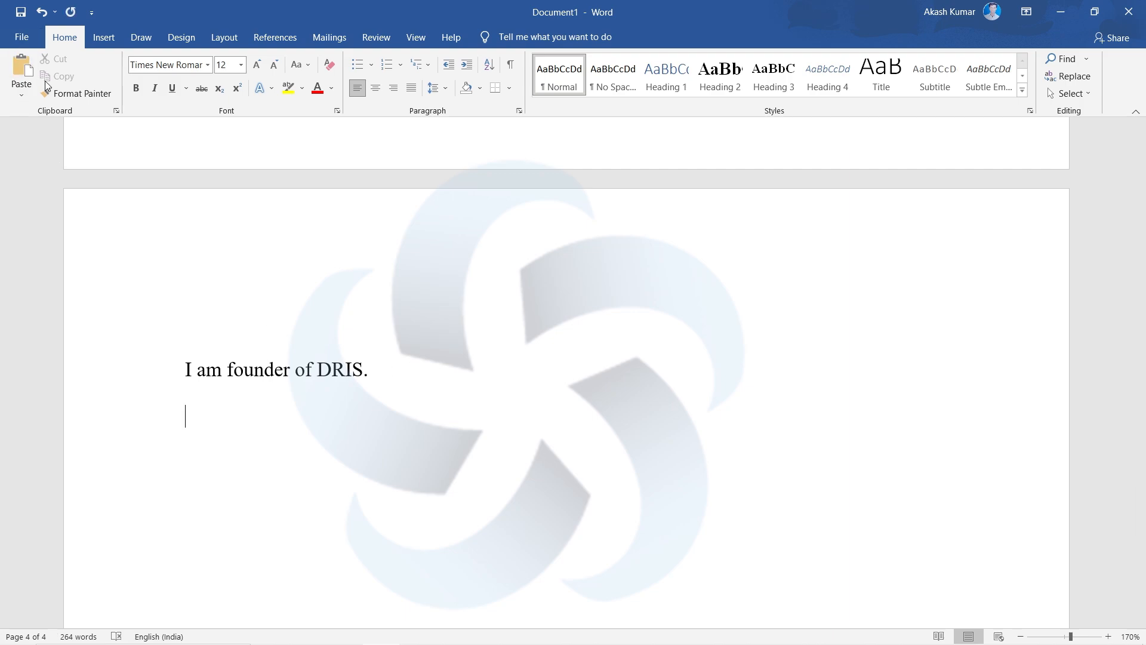
{"action": "left_click", "coordinate": [21, 68]}
{"action": "left_click", "coordinate": [21, 69]}
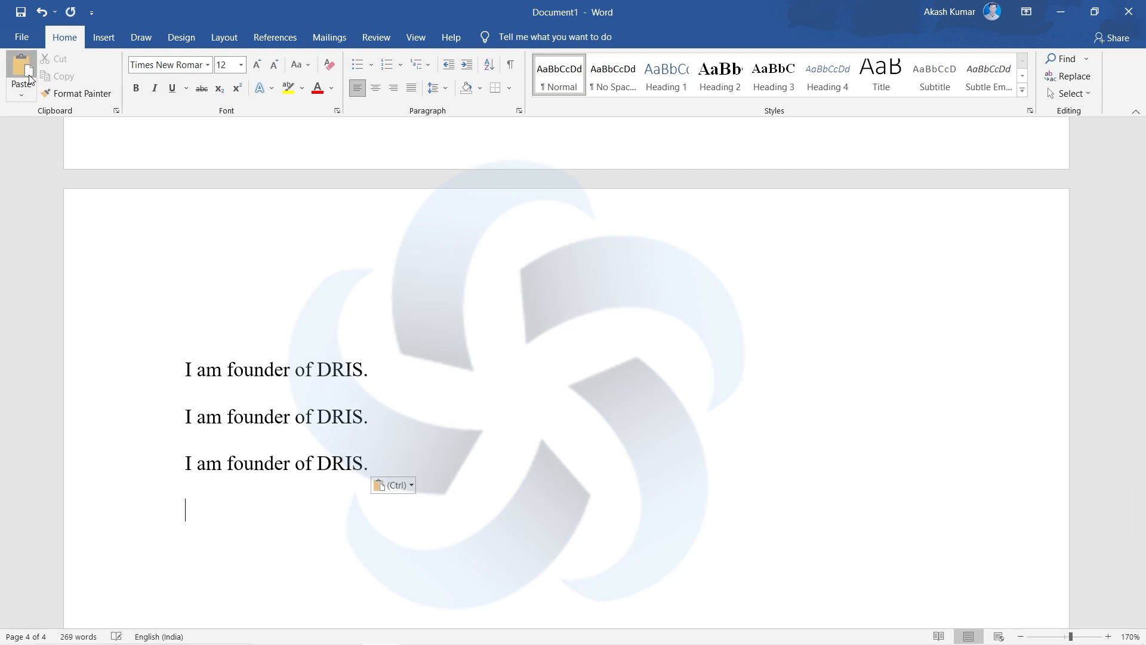
{"action": "left_click", "coordinate": [22, 68]}
{"action": "left_click", "coordinate": [21, 68]}
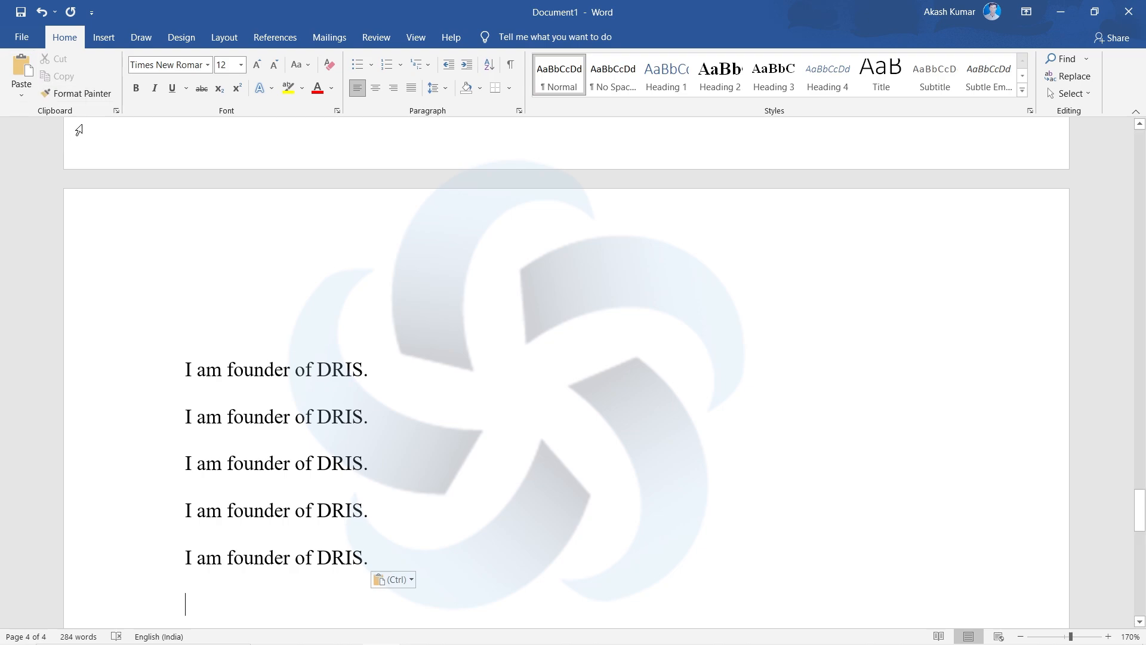
- Undo the four pastes so that only the original sentence is left
{"action": "left_click", "coordinate": [42, 12]}
{"action": "left_click", "coordinate": [42, 12]}
{"action": "left_click", "coordinate": [41, 12]}
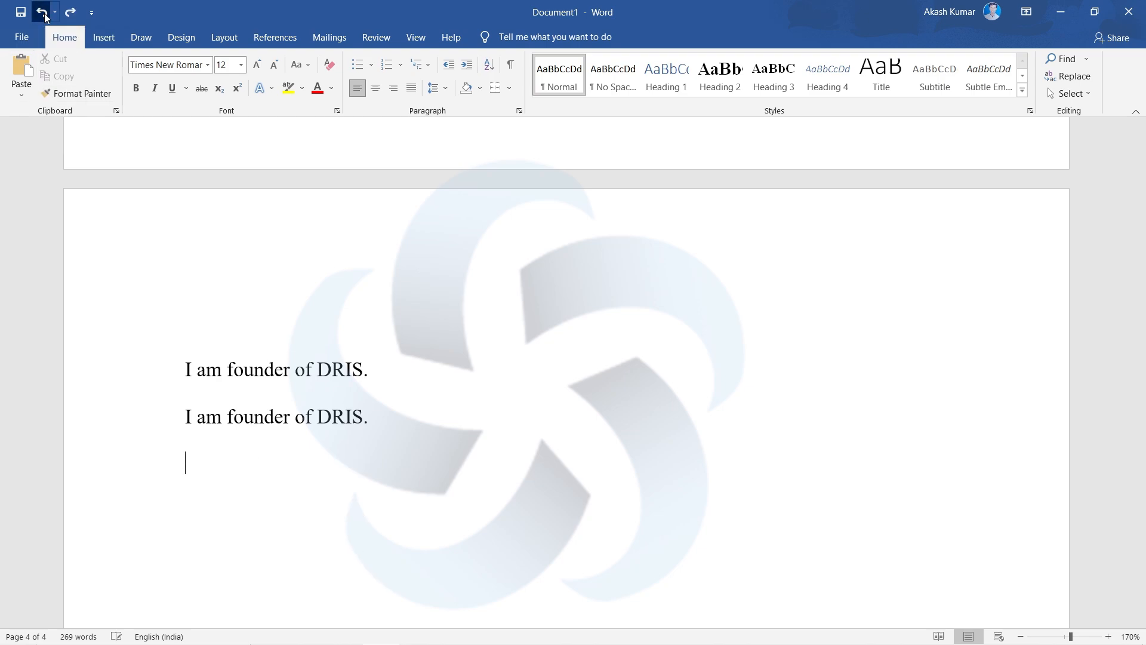
{"action": "left_click", "coordinate": [44, 15]}
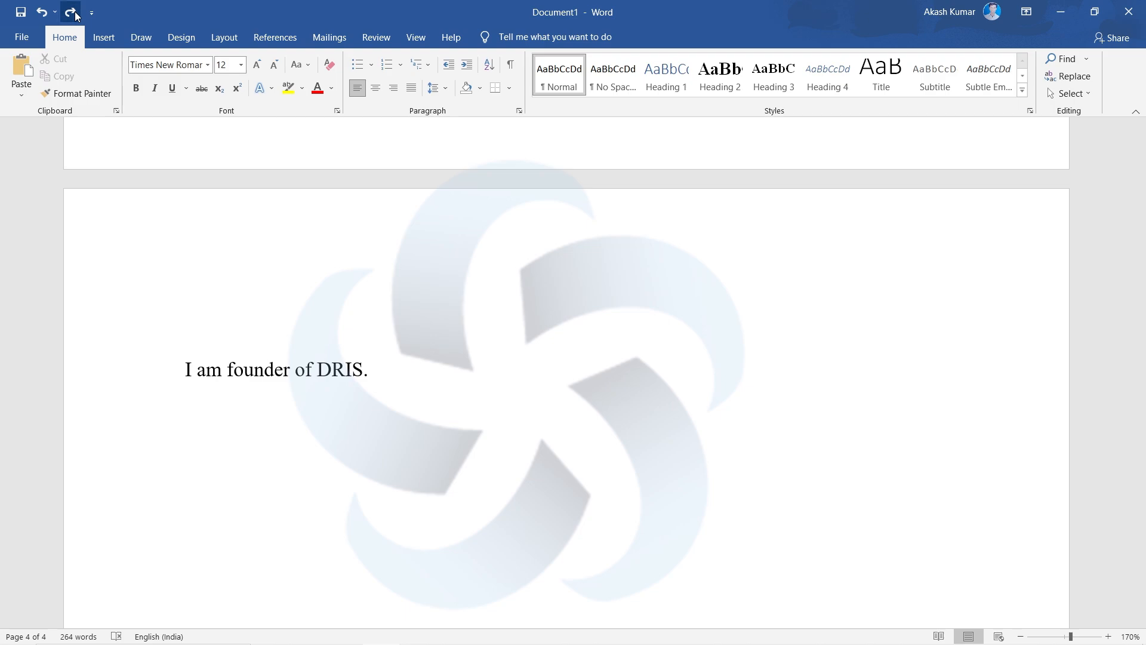
- Redo the sentence pastes and undo again, keeping three lines of "I am founder of DRIS."
{"action": "left_click", "coordinate": [71, 12]}
{"action": "left_click", "coordinate": [71, 12]}
{"action": "left_click", "coordinate": [71, 11]}
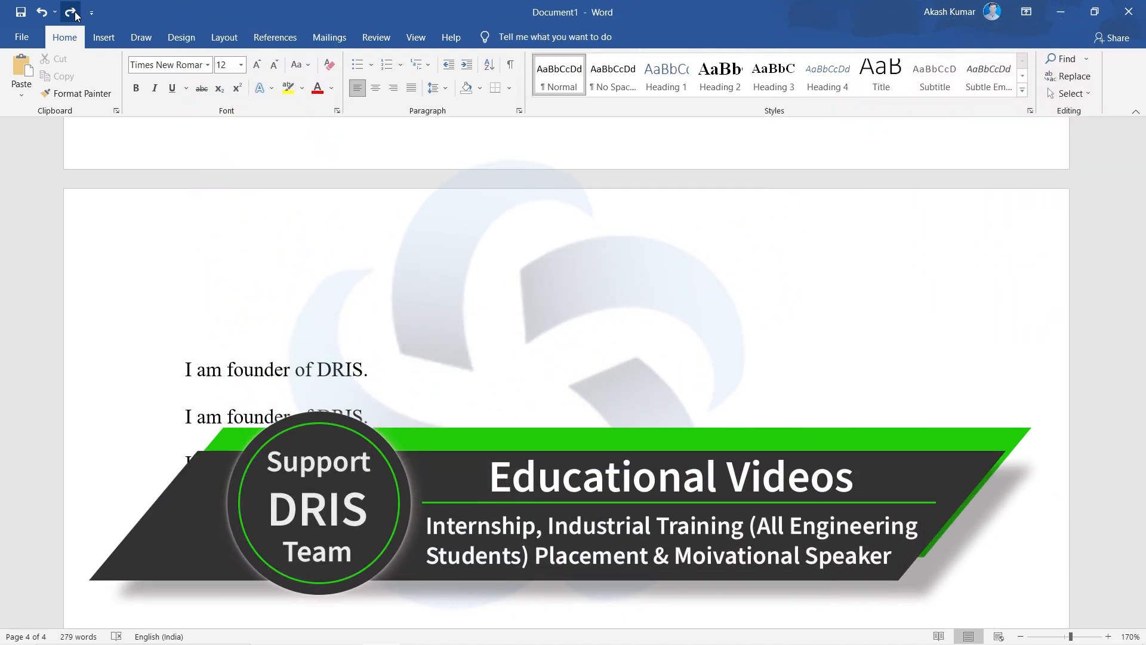
{"action": "left_click", "coordinate": [40, 13]}
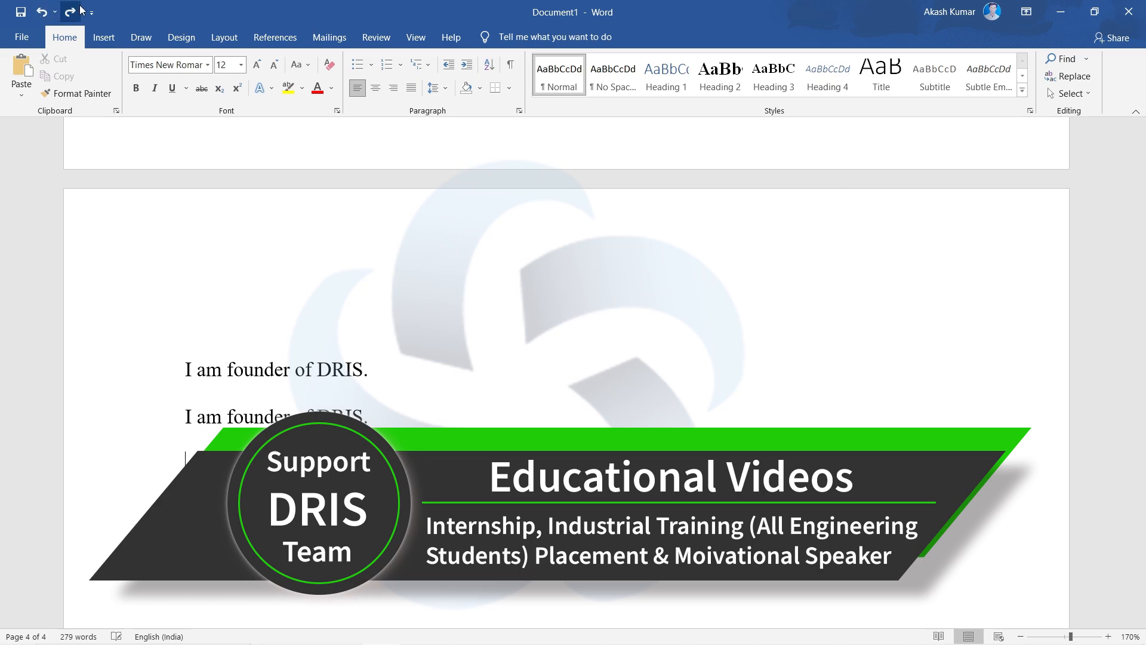
{"action": "left_click", "coordinate": [41, 17]}
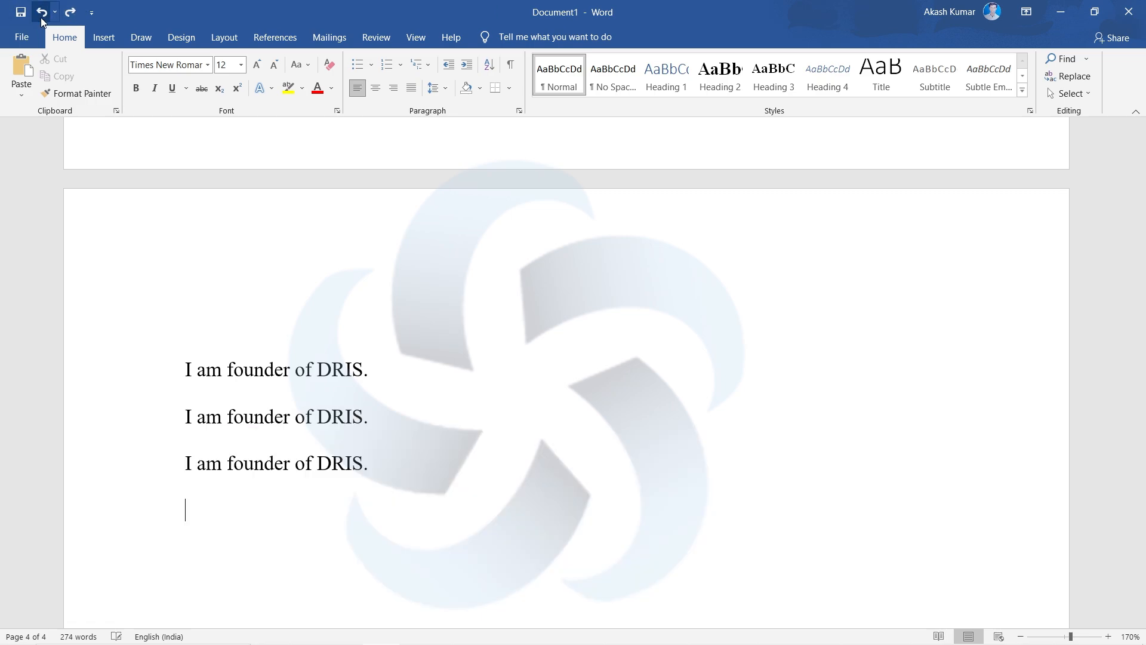
- Select all three "I am founder of DRIS." lines and cut them from page 4
{"action": "left_click_drag", "start_coordinate": [396, 371], "coordinate": [160, 395]}
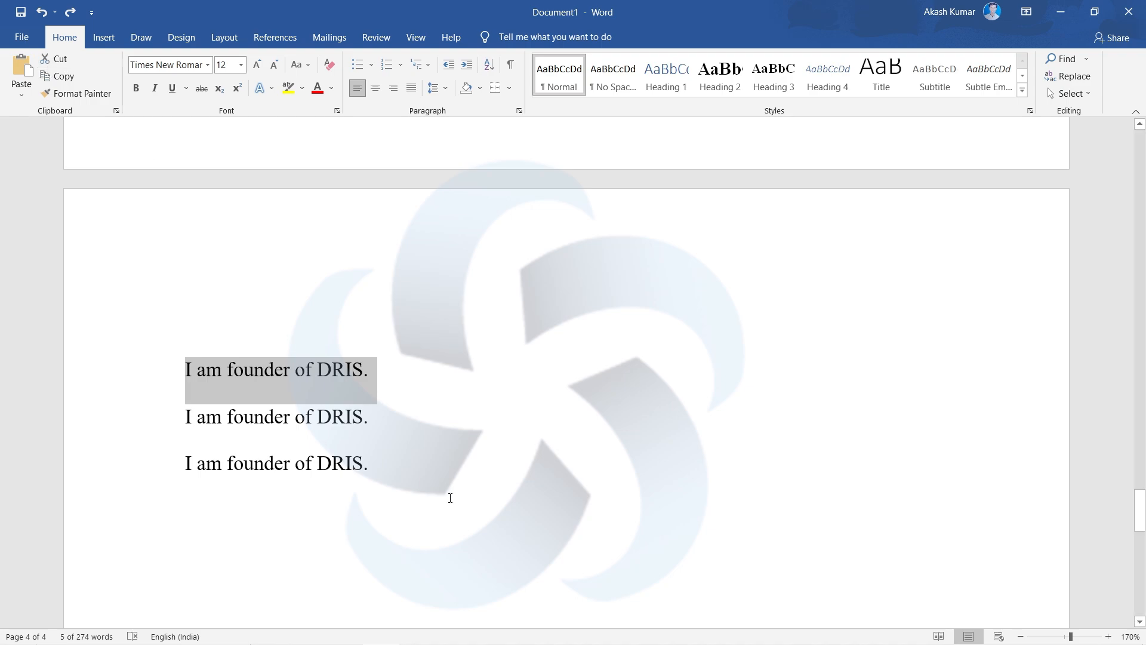
{"action": "left_click_drag", "start_coordinate": [407, 479], "coordinate": [164, 383]}
{"action": "key", "text": "ctrl+c"}
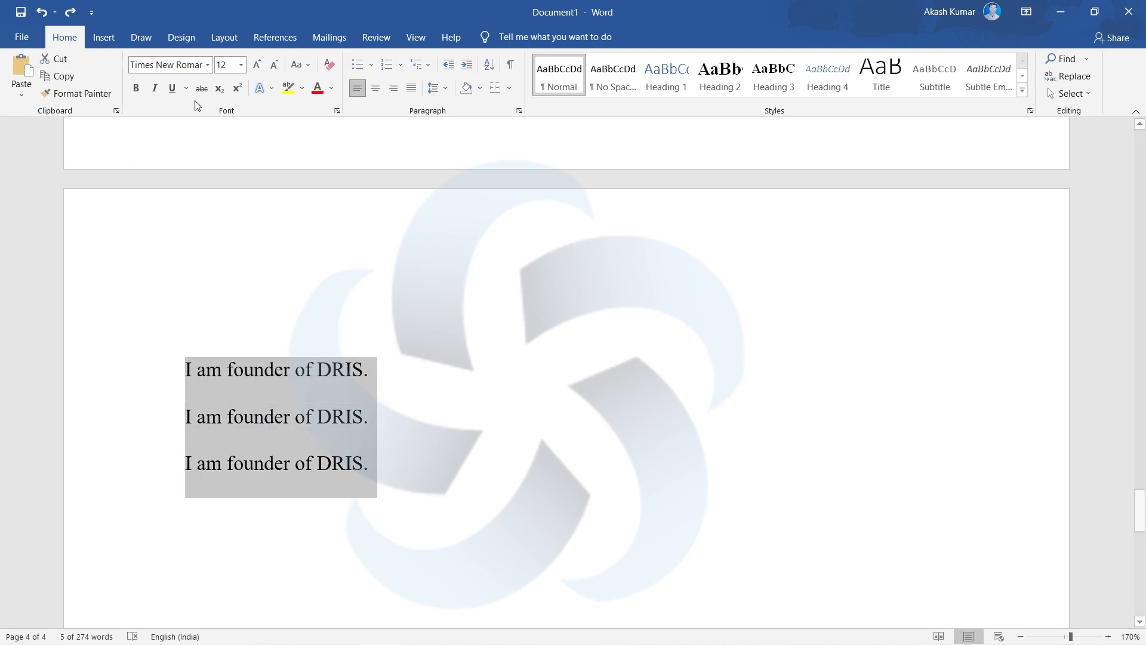
{"action": "left_click", "coordinate": [66, 57]}
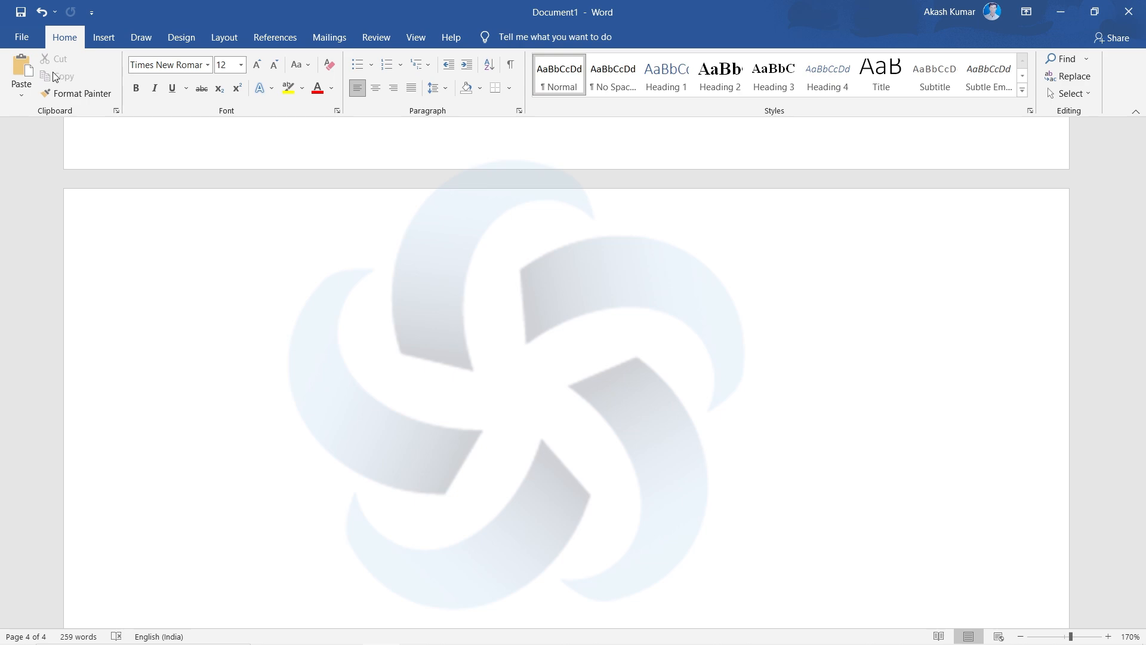
- Paste the cut block of three sentences repeatedly on page 4
{"action": "left_click", "coordinate": [24, 64]}
{"action": "left_click", "coordinate": [23, 64]}
{"action": "left_click", "coordinate": [23, 64]}
{"action": "left_click", "coordinate": [23, 64]}
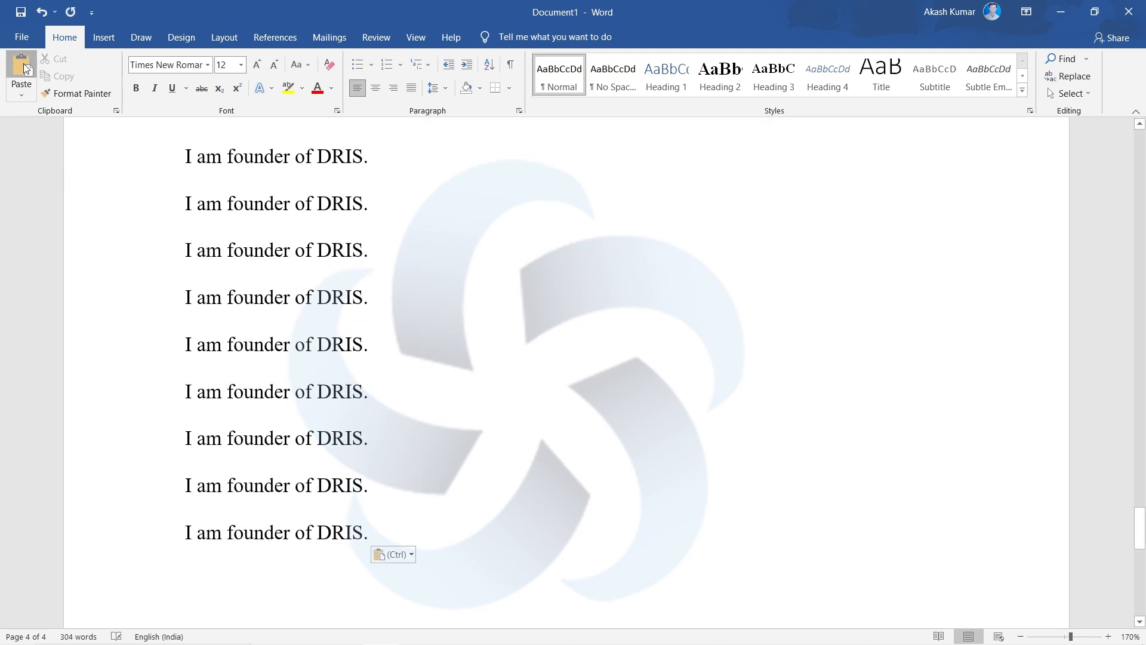
{"action": "left_click", "coordinate": [23, 64]}
- Undo every paste of the three-sentence block on page 4
{"action": "left_click", "coordinate": [42, 14]}
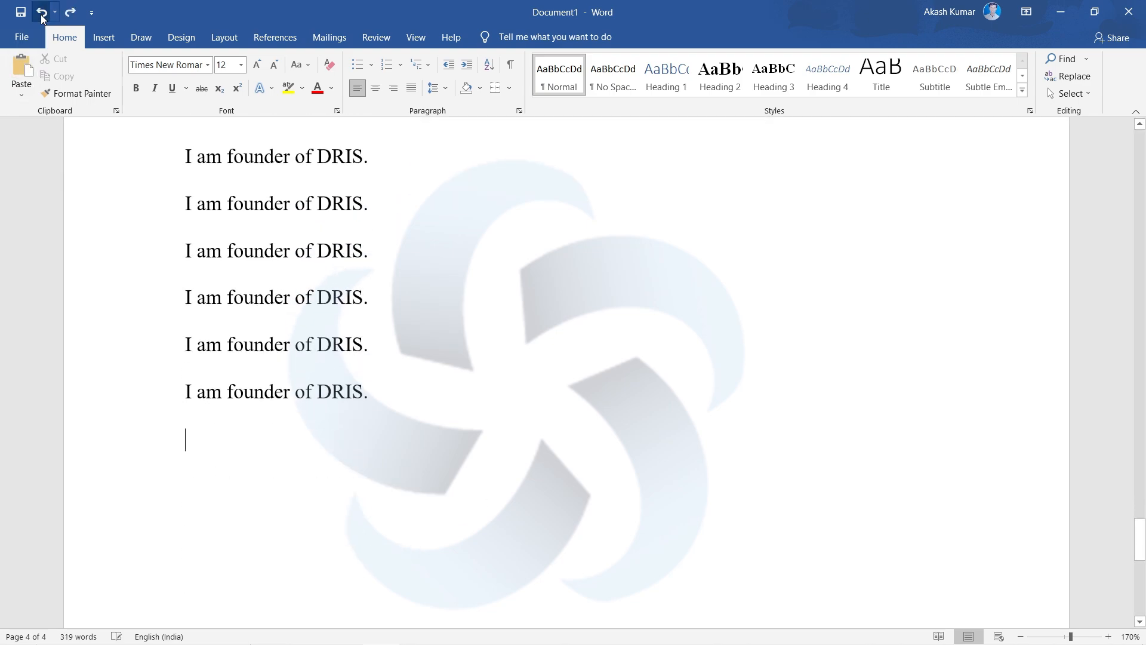
{"action": "left_click", "coordinate": [42, 14]}
{"action": "left_click", "coordinate": [42, 14]}
{"action": "scroll", "coordinate": [299, 376], "scroll_direction": "up", "scroll_amount": 5}
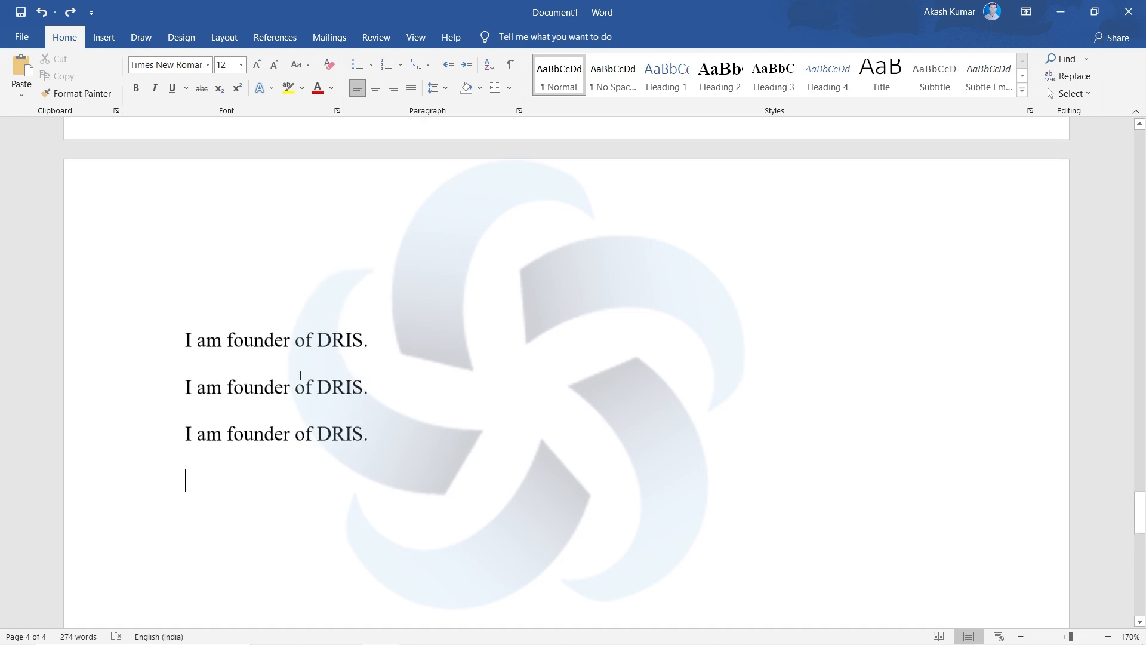
{"action": "left_click", "coordinate": [43, 14]}
- Paste the three-sentence block twice on page 4, giving six lines of "I am founder of DRIS."
{"action": "scroll", "coordinate": [284, 387], "scroll_direction": "up", "scroll_amount": 4}
{"action": "scroll", "coordinate": [285, 387], "scroll_direction": "up", "scroll_amount": 4}
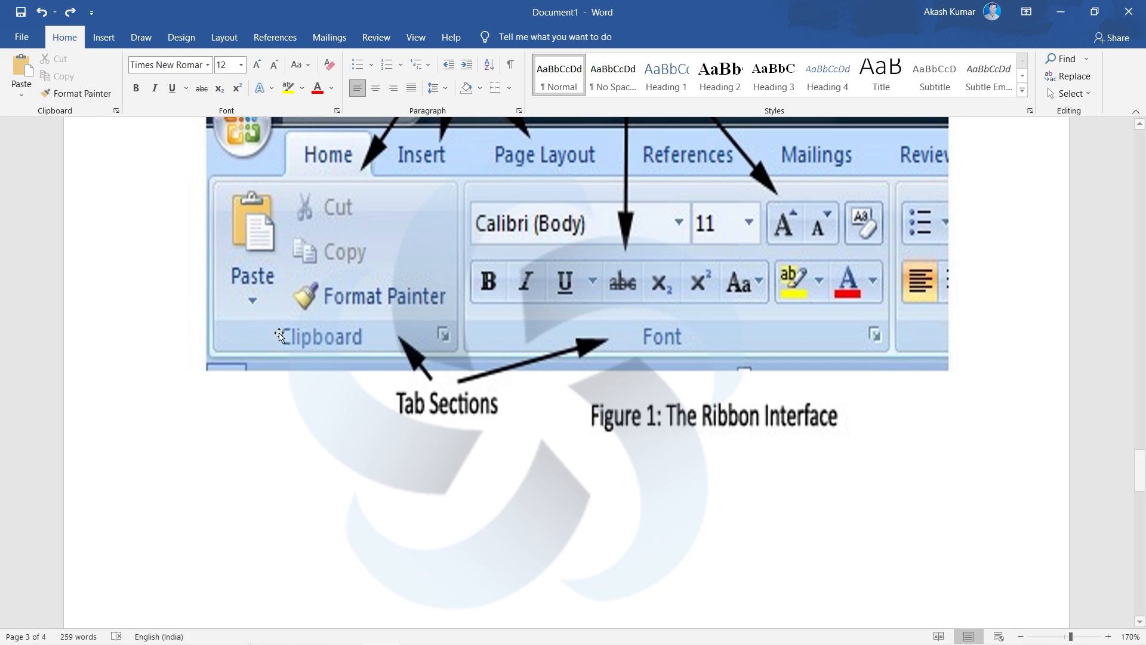
{"action": "scroll", "coordinate": [289, 374], "scroll_direction": "down", "scroll_amount": 5}
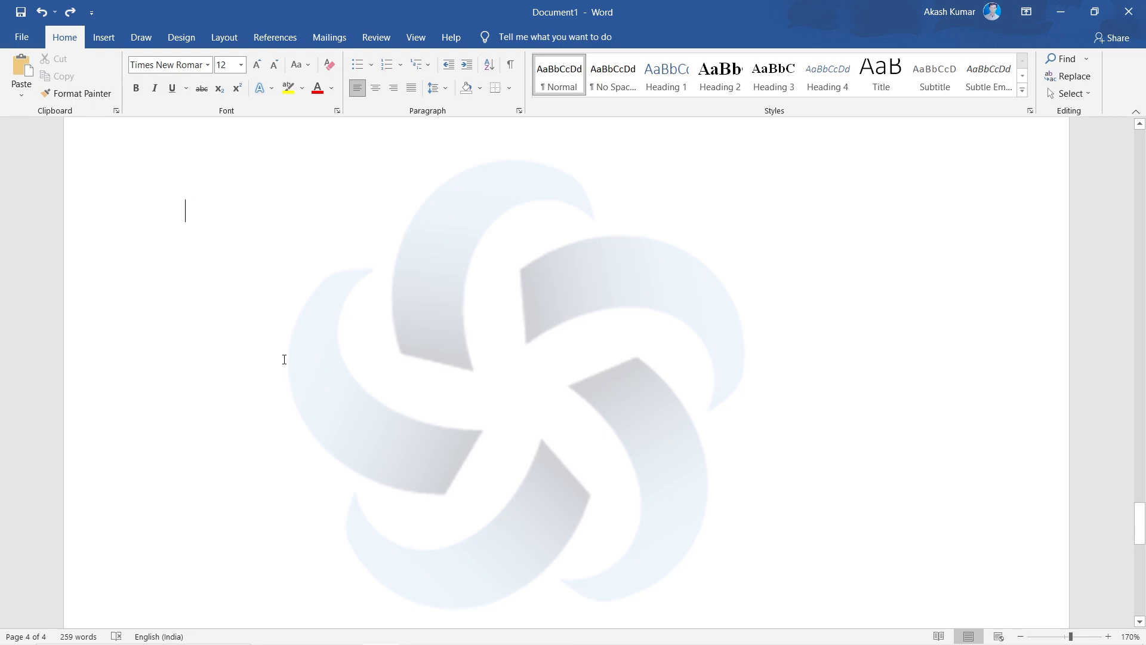
{"action": "type", "text": "I am founder of DRIS. I am founder of DRIS. I am founder of DRIS. I am founder of DRIS. I am founder of DRIS. I am founder of DRIS."}
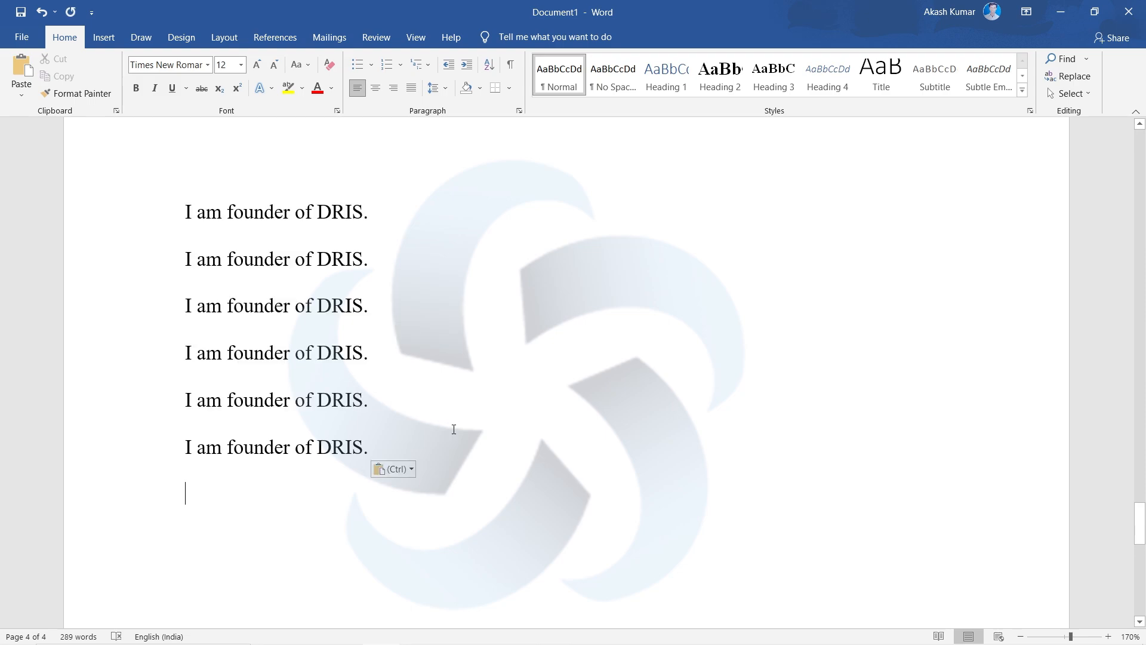
- Change the font of all six "I am founder of DRIS." lines on page 4 to Calibri
{"action": "left_click_drag", "start_coordinate": [454, 429], "coordinate": [166, 205]}
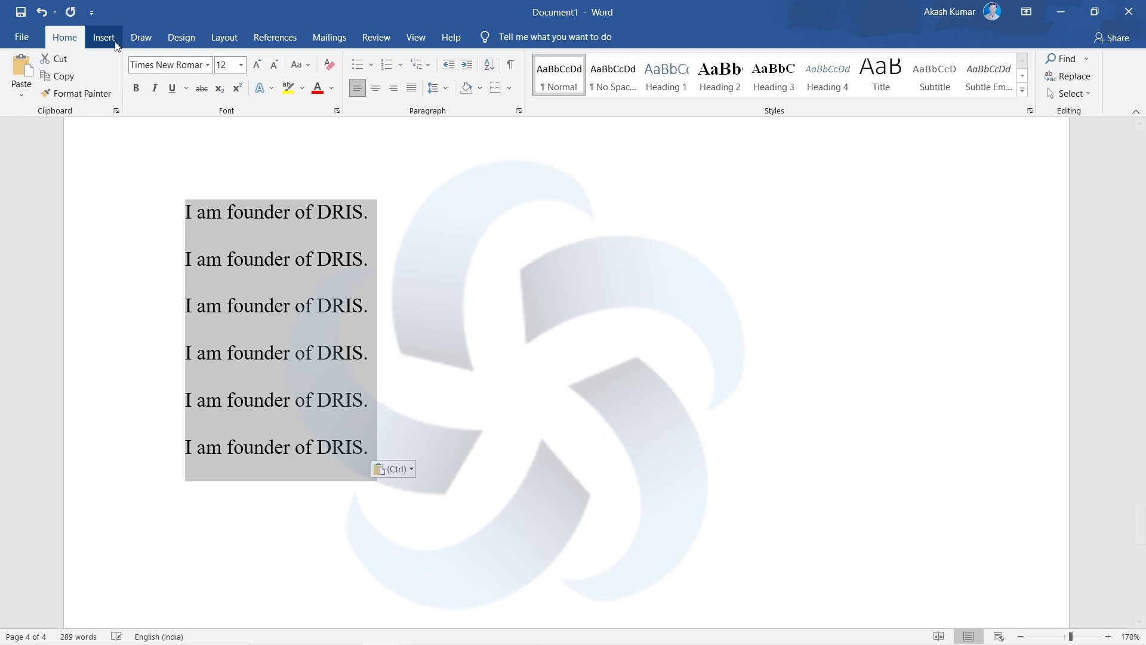
{"action": "left_click", "coordinate": [209, 66]}
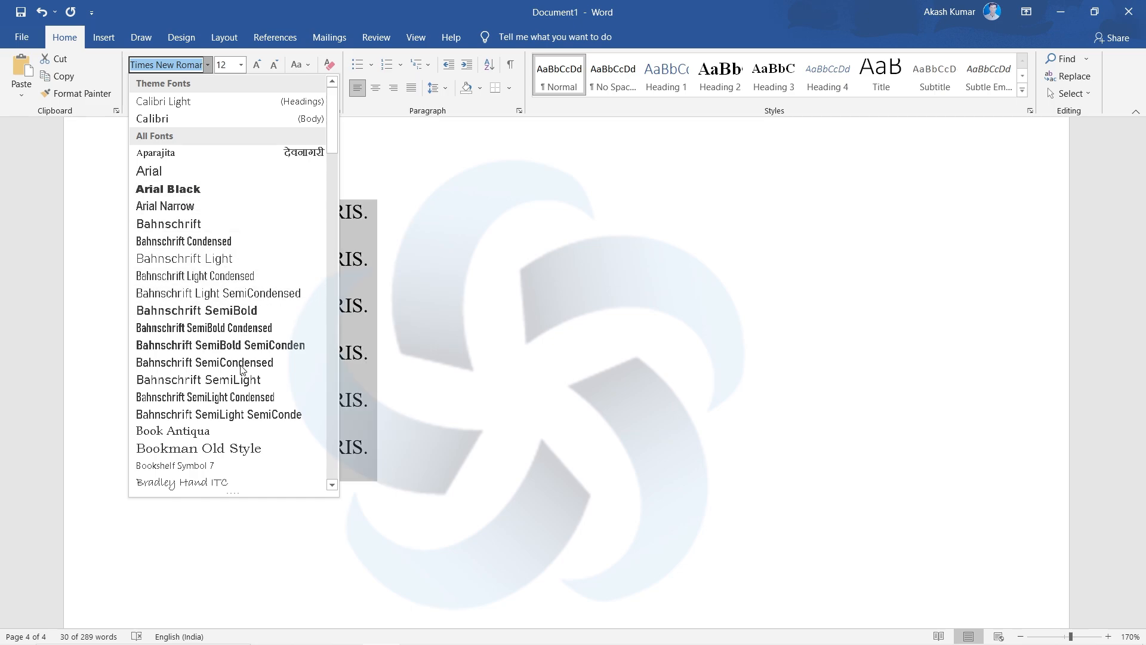
{"action": "scroll", "coordinate": [242, 369], "scroll_direction": "down", "scroll_amount": 2}
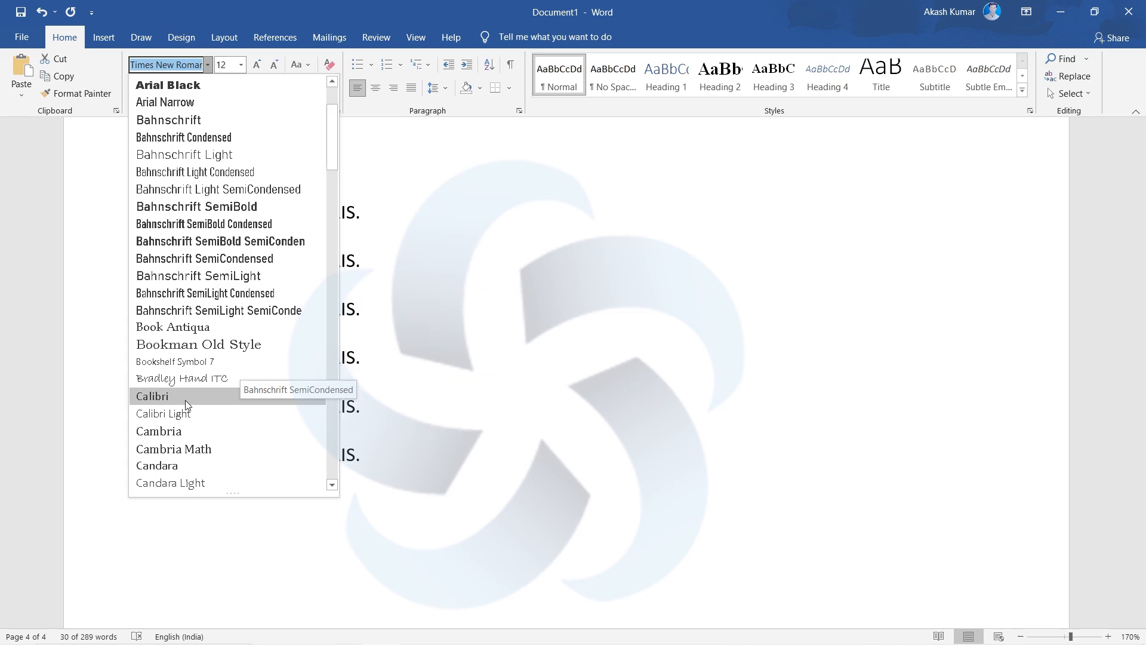
{"action": "left_click", "coordinate": [187, 396]}
{"action": "left_click", "coordinate": [412, 475]}
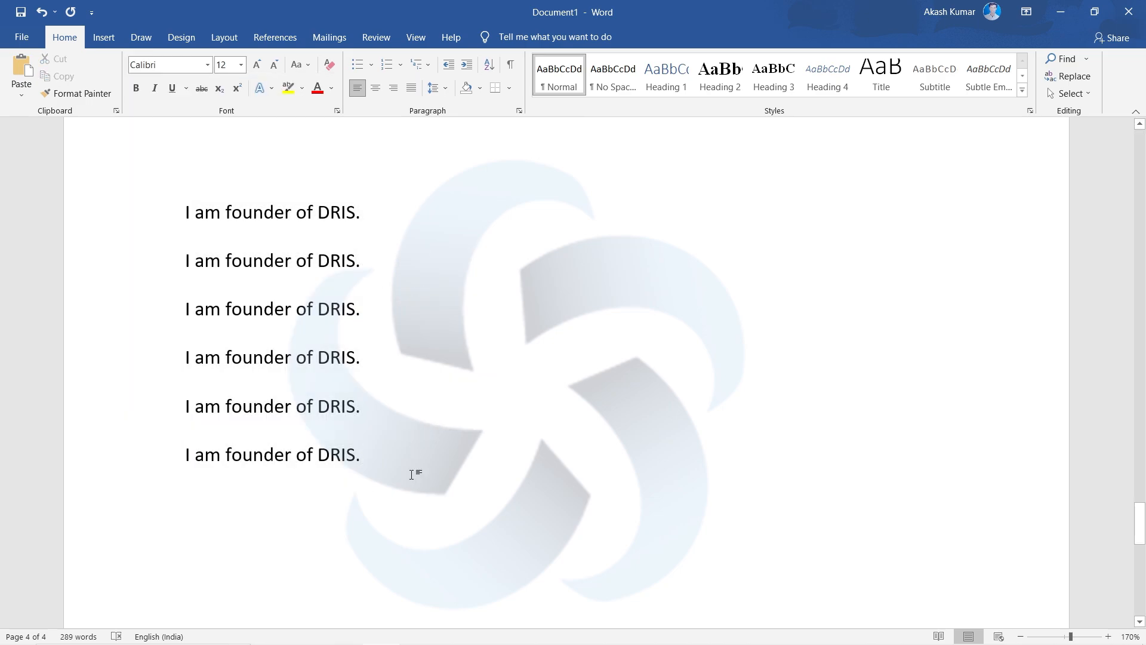
- Set the font size of all six "I am founder of DRIS." lines to 20
{"action": "left_click_drag", "start_coordinate": [373, 488], "coordinate": [157, 223]}
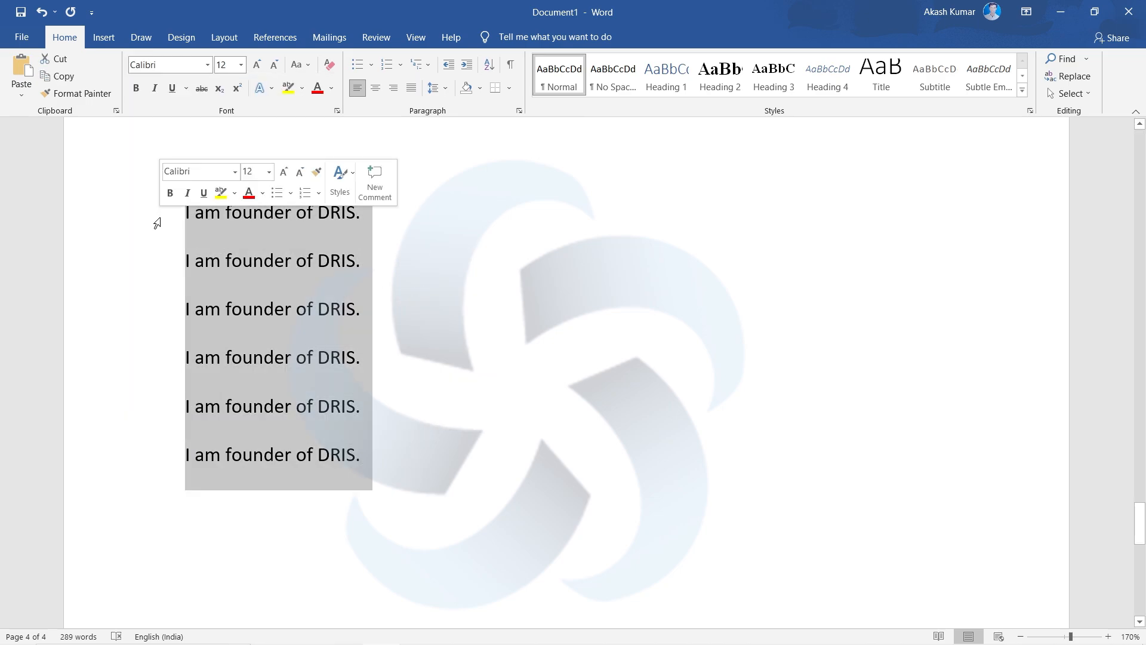
{"action": "left_click", "coordinate": [364, 416]}
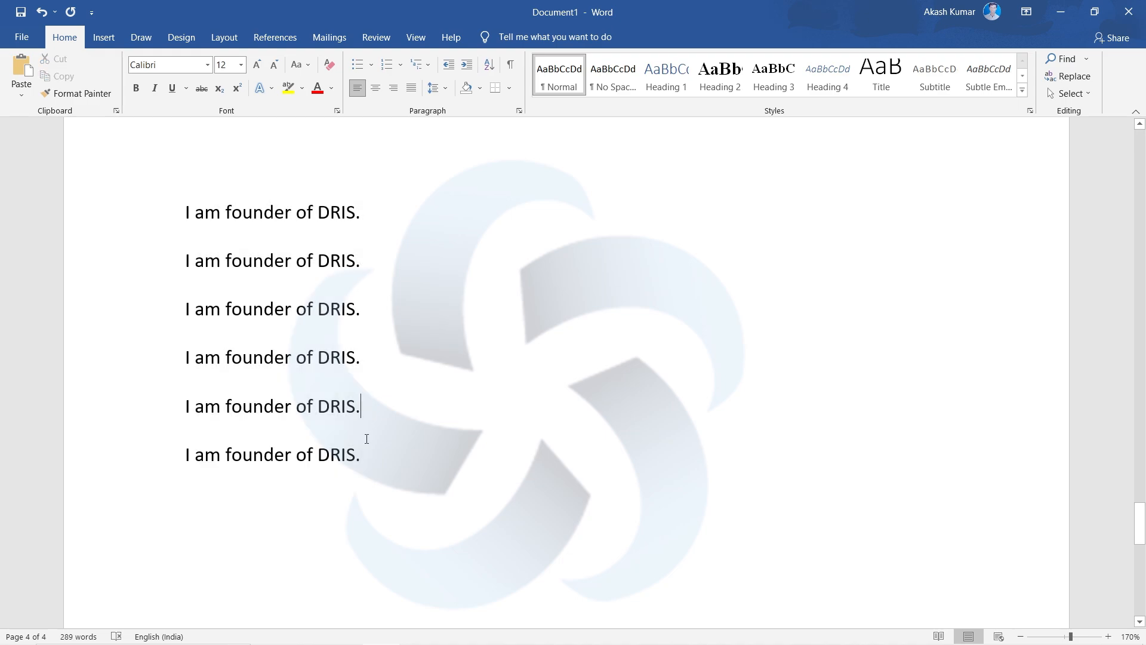
{"action": "left_click_drag", "start_coordinate": [372, 488], "coordinate": [156, 241]}
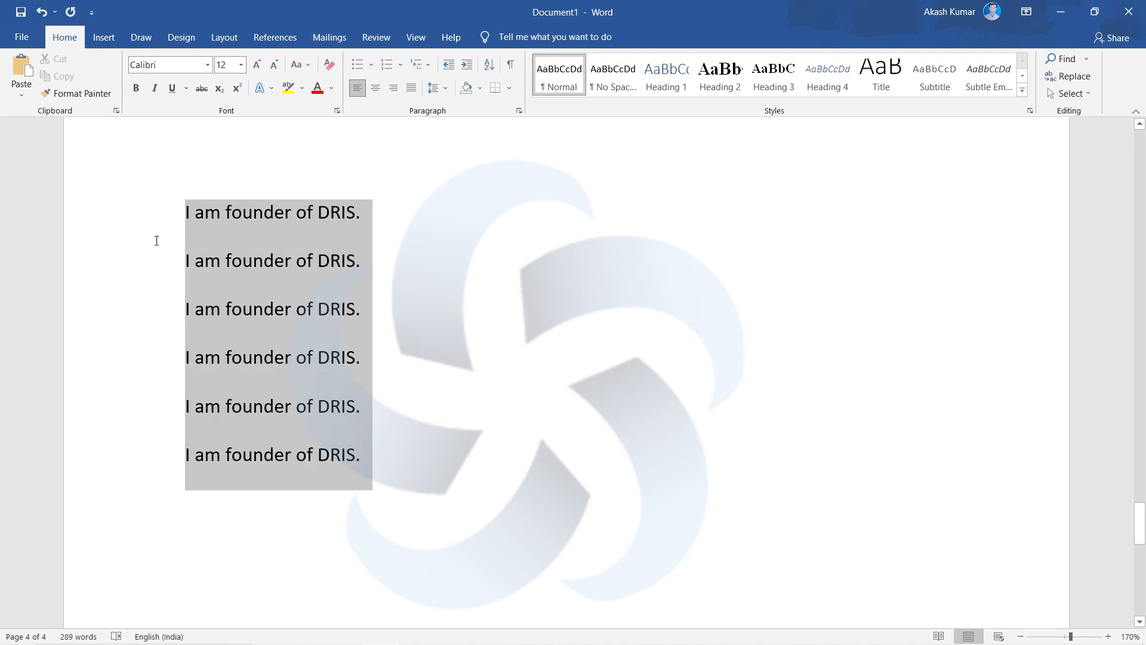
{"action": "left_click", "coordinate": [103, 39]}
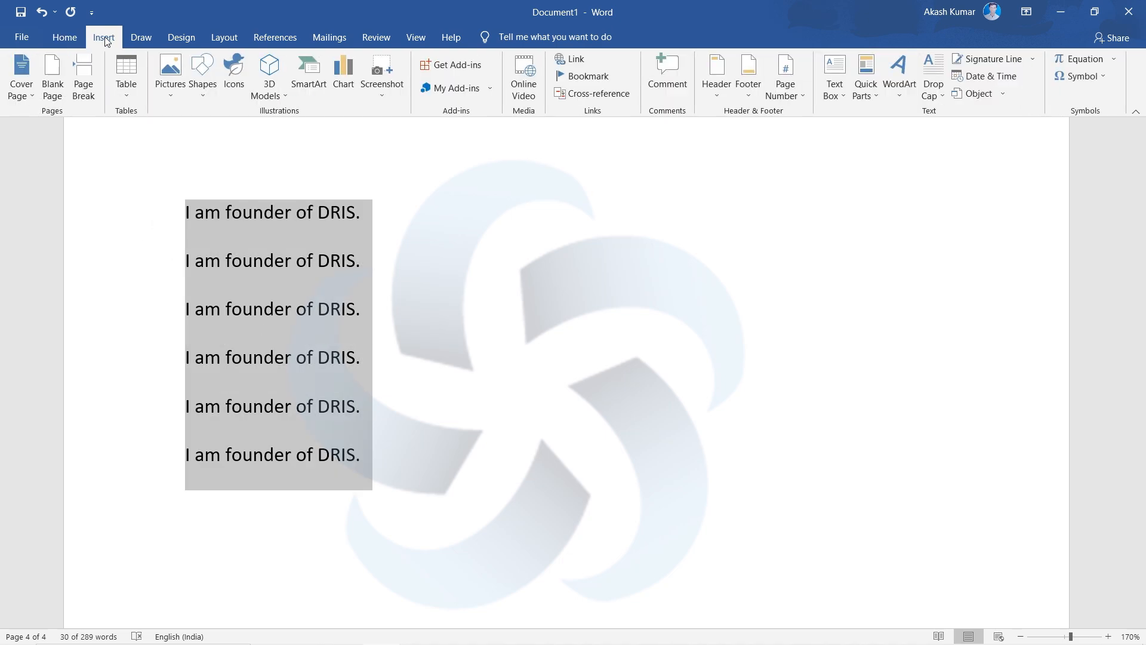
{"action": "left_click", "coordinate": [67, 38]}
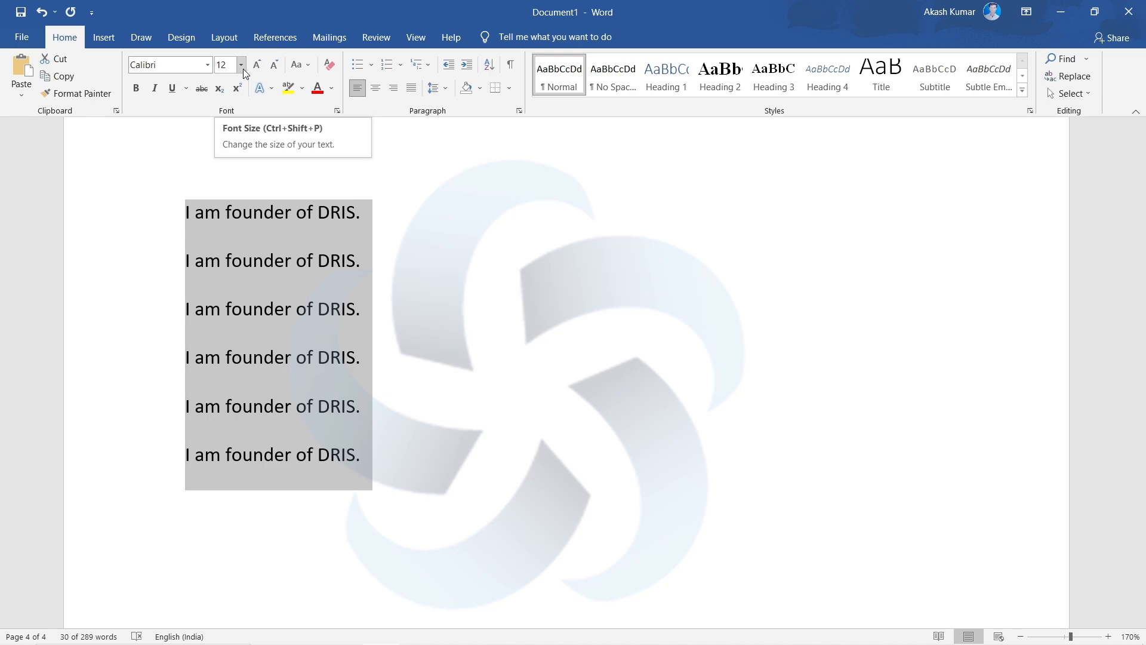
{"action": "left_click", "coordinate": [242, 66]}
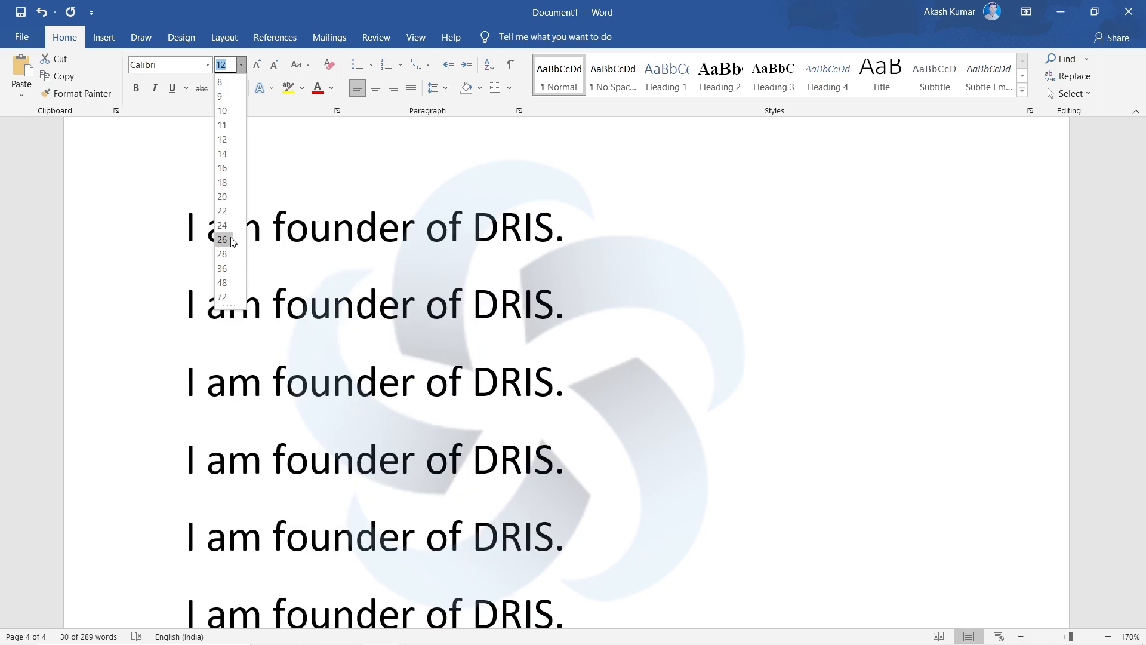
{"action": "left_click", "coordinate": [232, 196]}
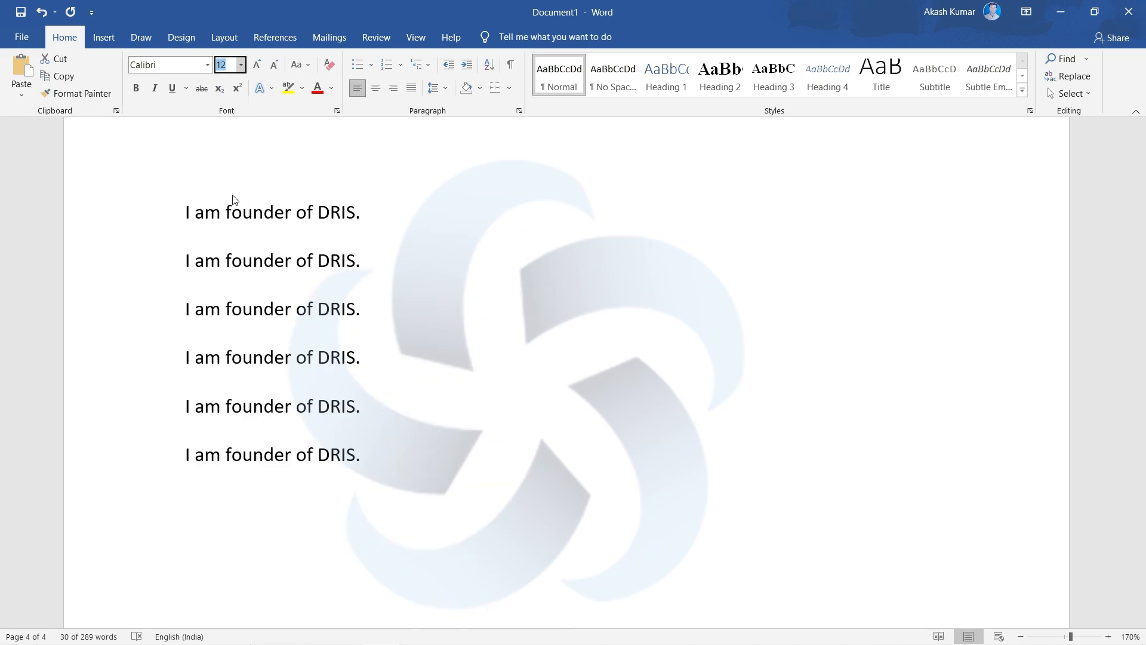
{"action": "left_click", "coordinate": [492, 250]}
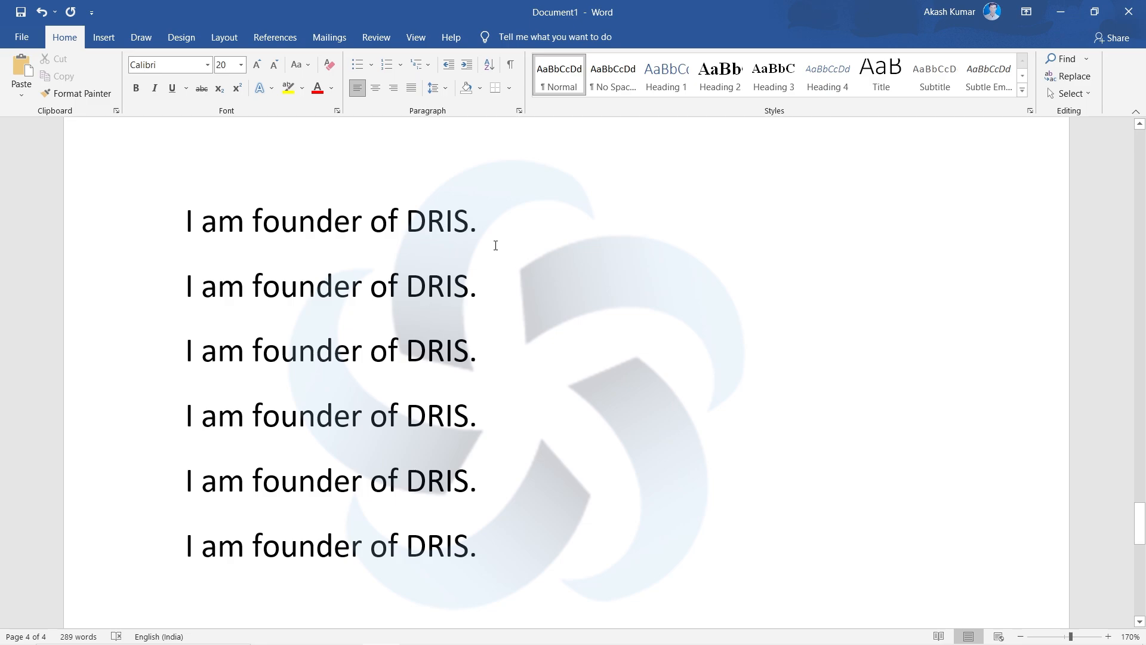
- Try font size 48 on "DRIS." in the first line and undo the change
{"action": "left_click_drag", "start_coordinate": [489, 217], "coordinate": [408, 229]}
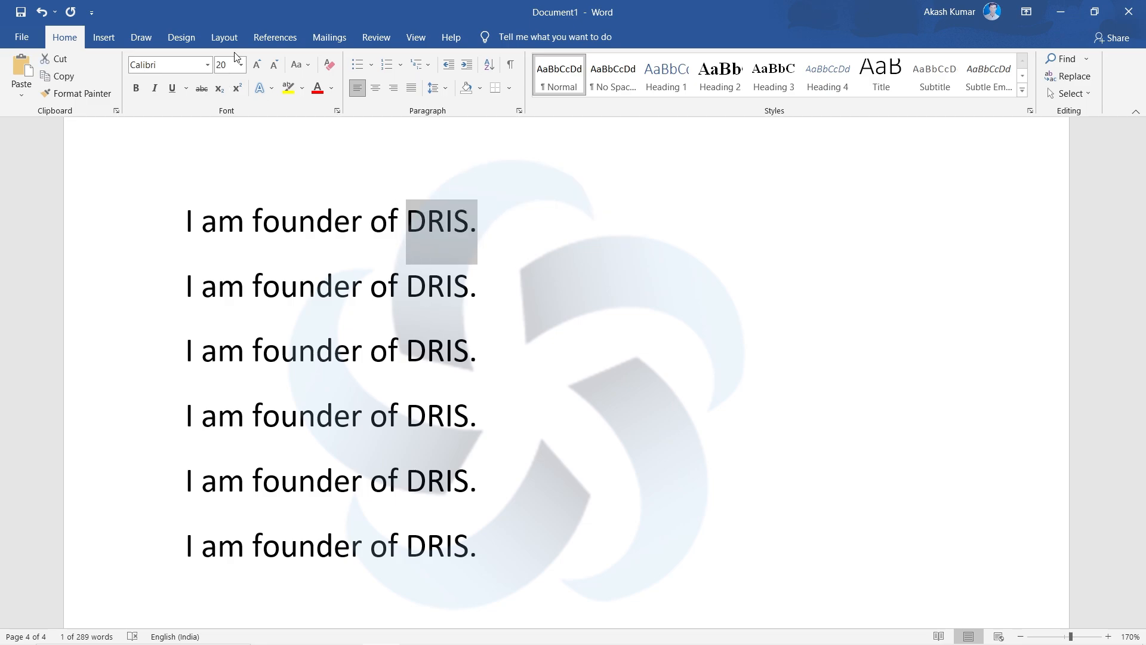
{"action": "left_click", "coordinate": [242, 66]}
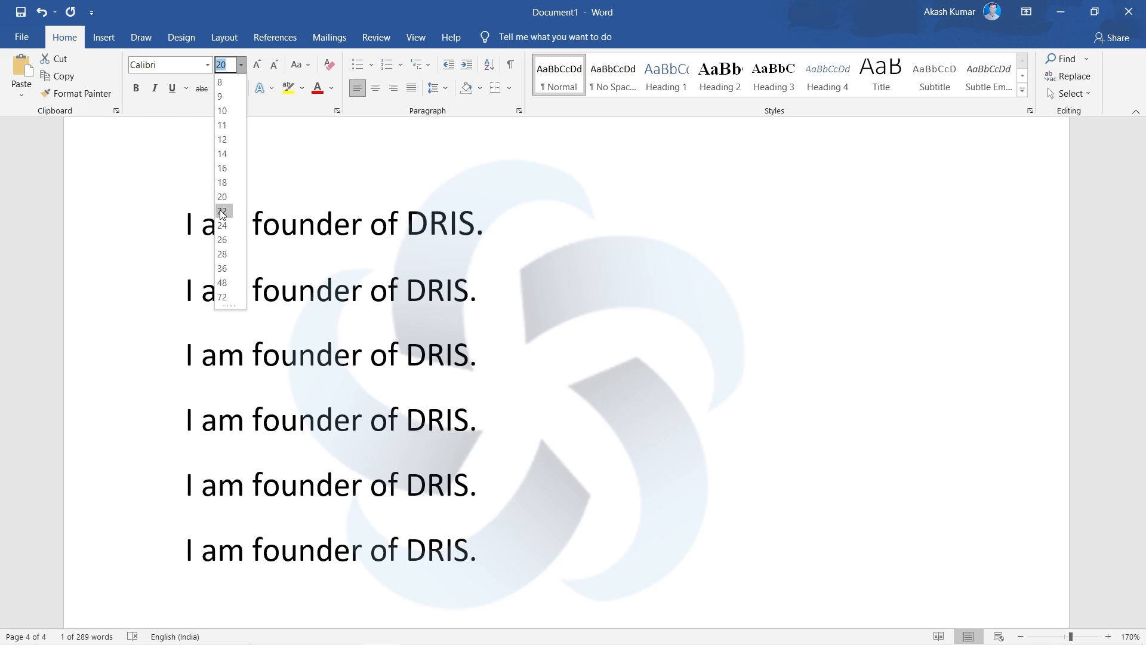
{"action": "left_click", "coordinate": [223, 287]}
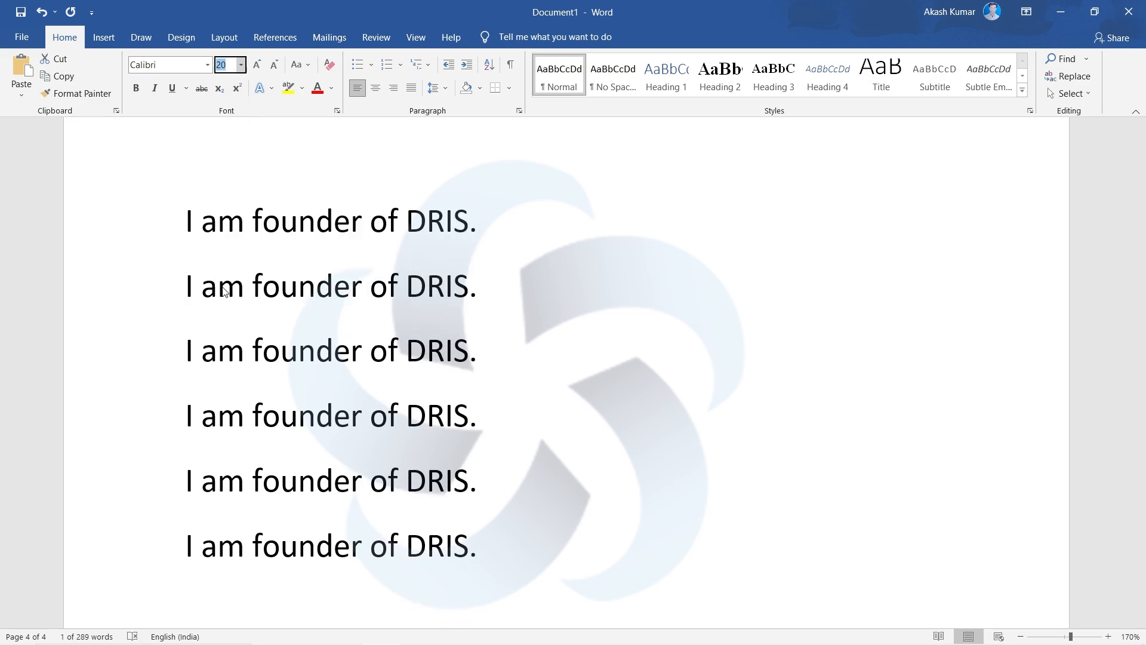
{"action": "key", "text": "ctrl+z"}
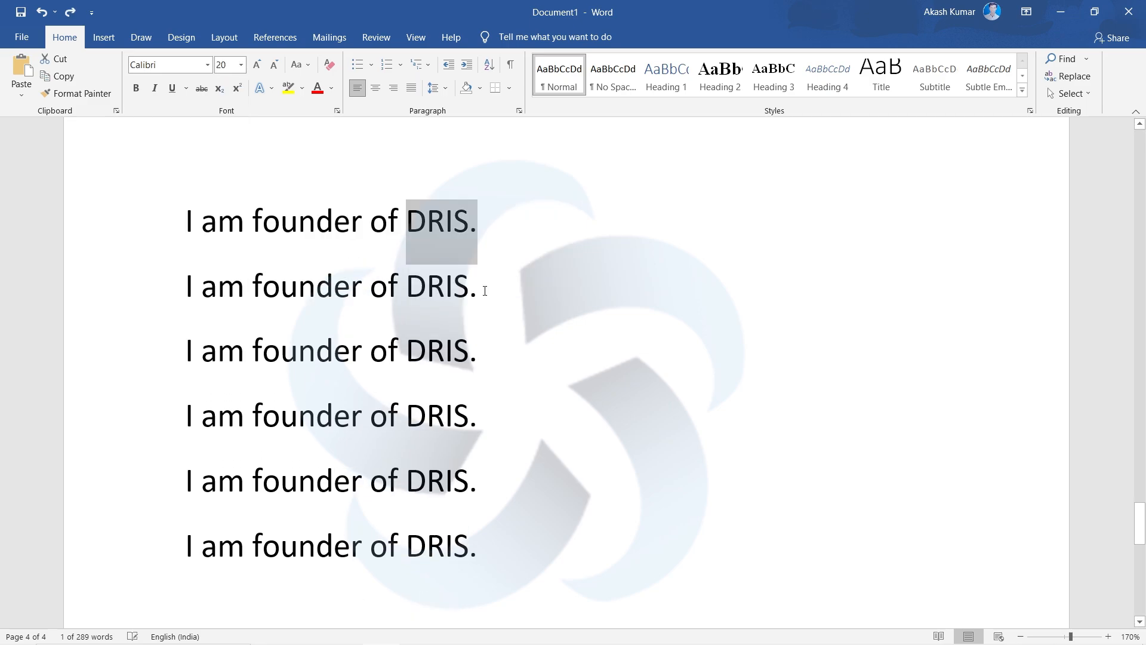
{"action": "left_click", "coordinate": [485, 291]}
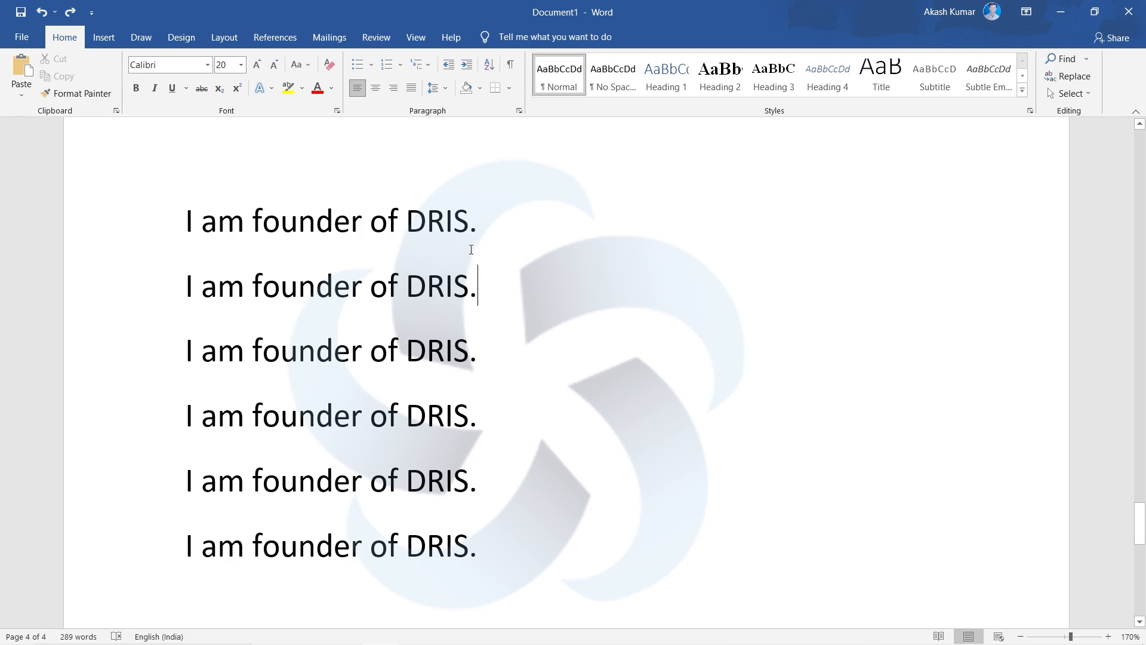
- Shrink the word "DRIS" in the first line to size 14 and grow it back to 20
{"action": "left_click_drag", "start_coordinate": [470, 221], "coordinate": [406, 226]}
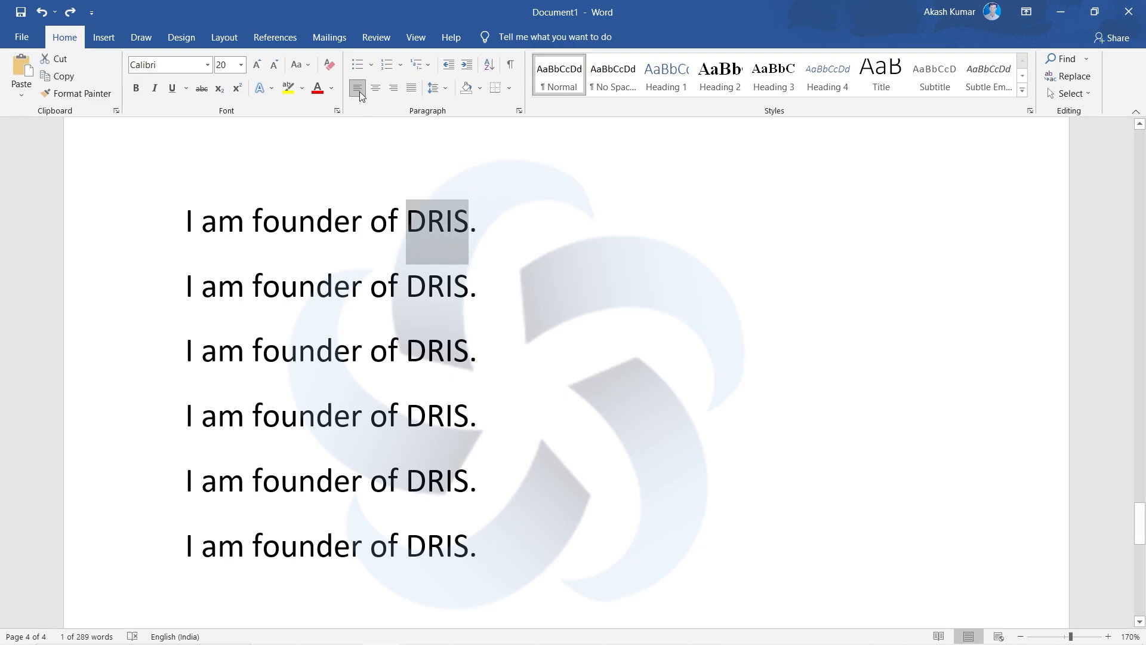
{"action": "left_click", "coordinate": [273, 66]}
{"action": "left_click", "coordinate": [272, 65]}
{"action": "left_click", "coordinate": [273, 66]}
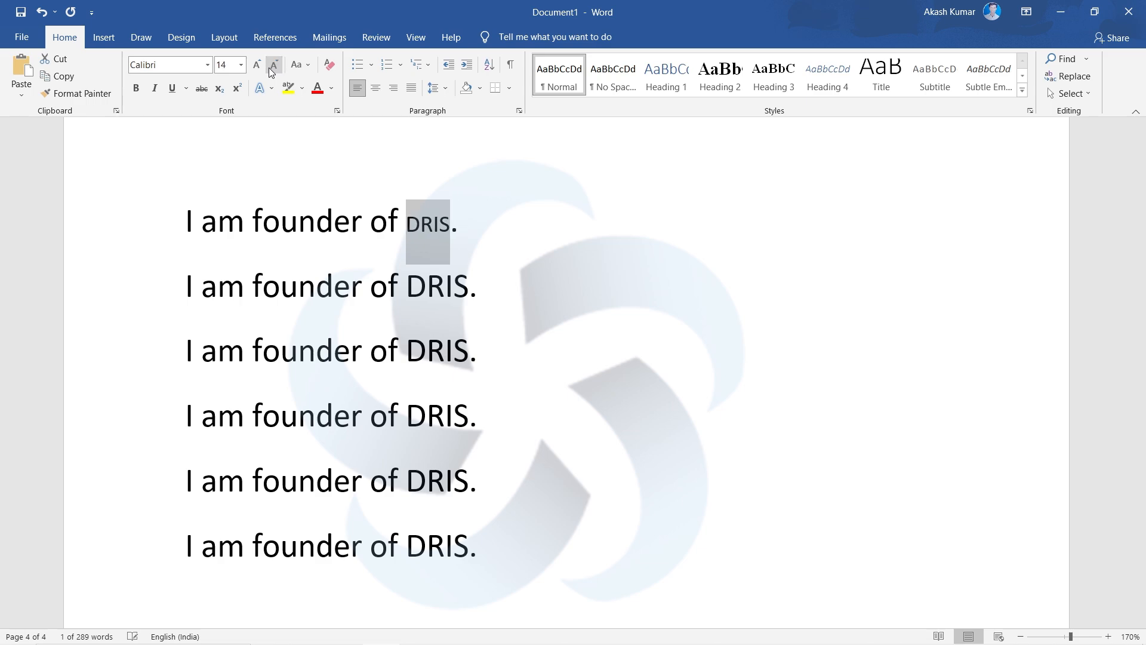
{"action": "left_click", "coordinate": [255, 65]}
{"action": "left_click", "coordinate": [256, 65]}
{"action": "left_click", "coordinate": [255, 65]}
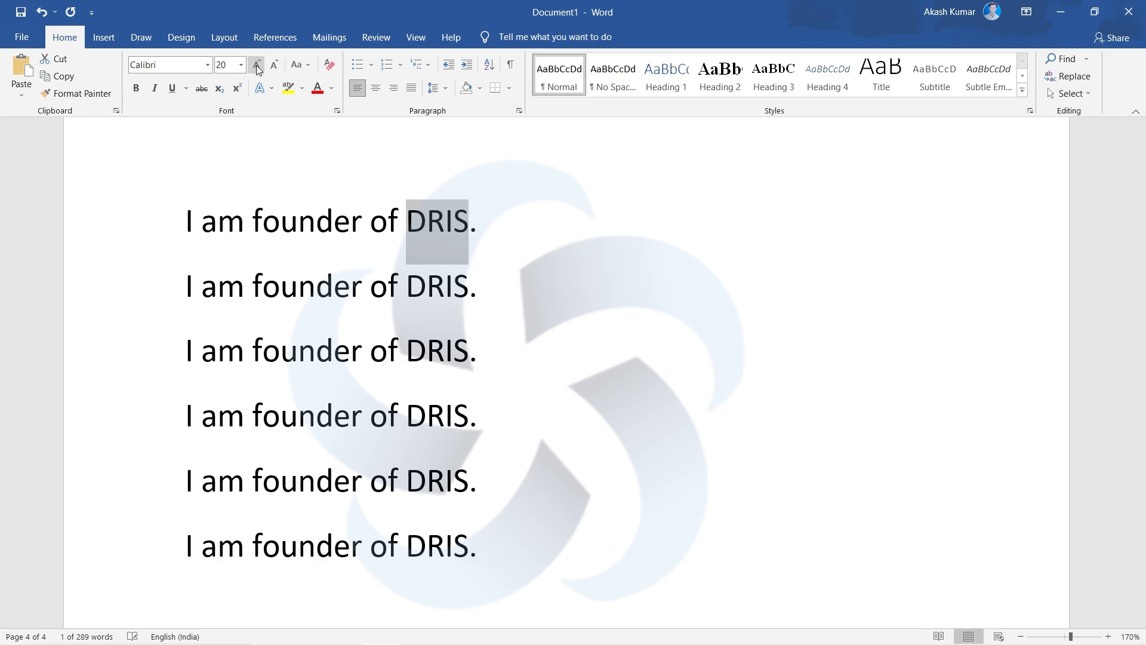
{"action": "left_click", "coordinate": [538, 227]}
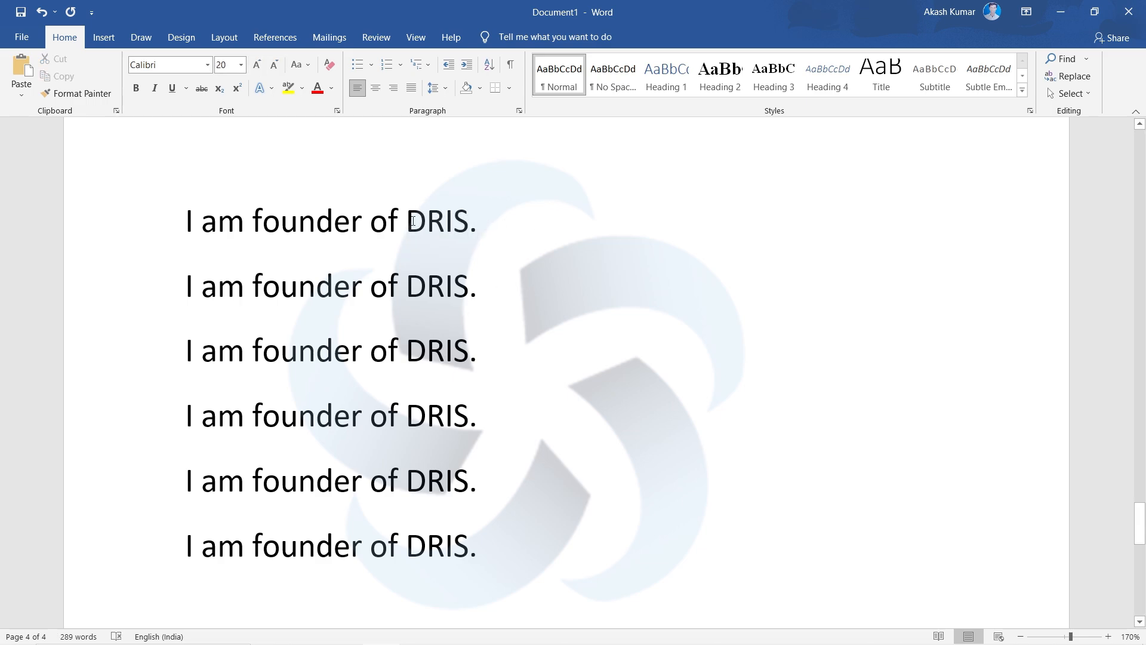
- Replace the capital "I" at the start of the first line with a lowercase "i"
{"action": "left_click_drag", "start_coordinate": [538, 227], "coordinate": [177, 228]}
{"action": "left_click", "coordinate": [264, 256]}
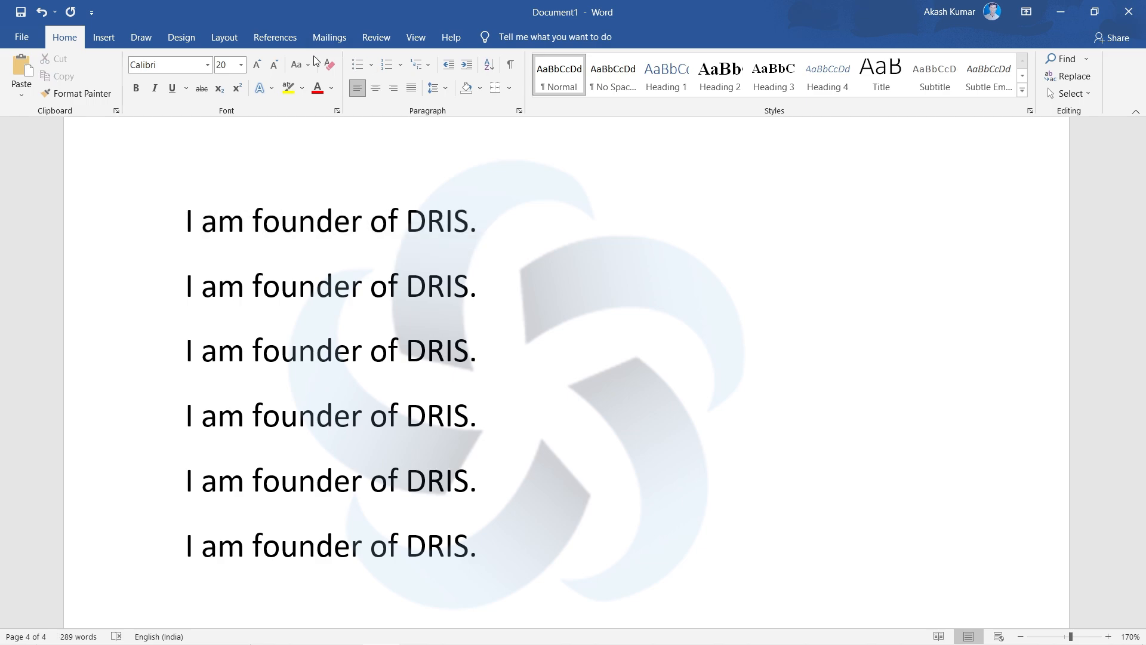
{"action": "left_click_drag", "start_coordinate": [529, 243], "coordinate": [189, 256]}
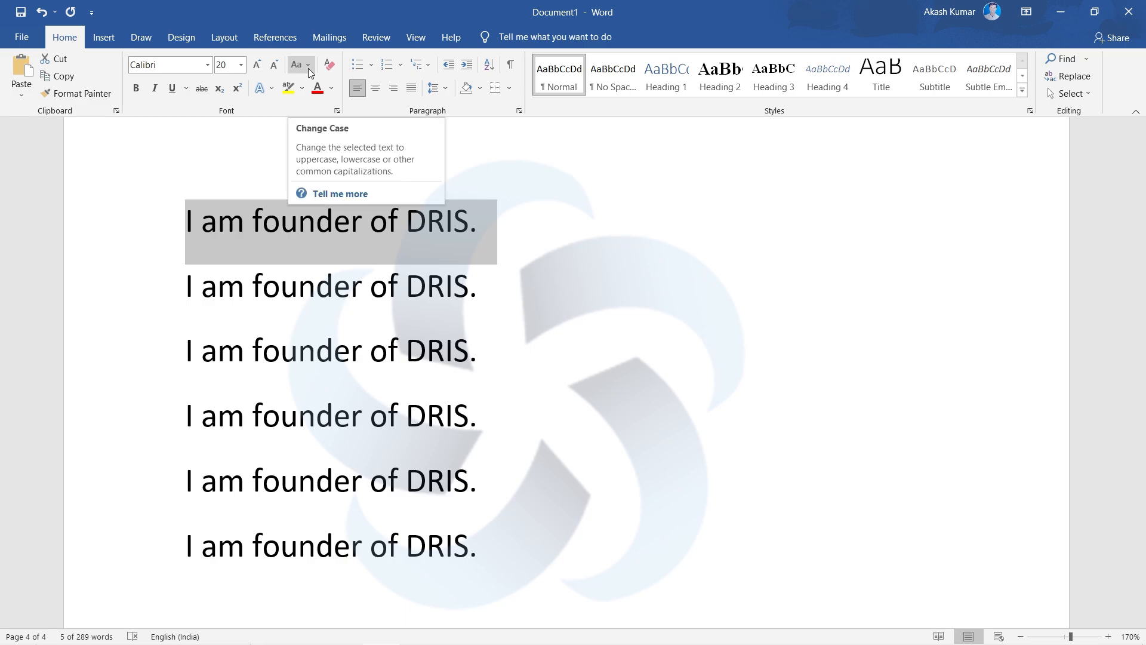
{"action": "left_click", "coordinate": [195, 236]}
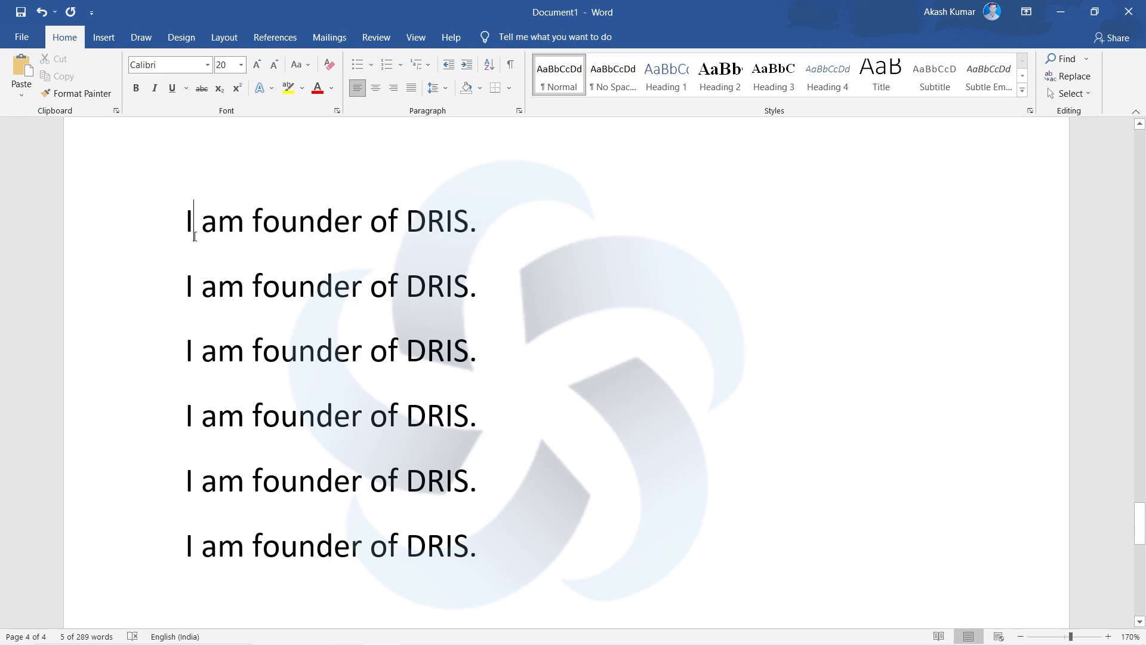
{"action": "key", "text": "BackSpace"}
{"action": "type", "text": "i"}
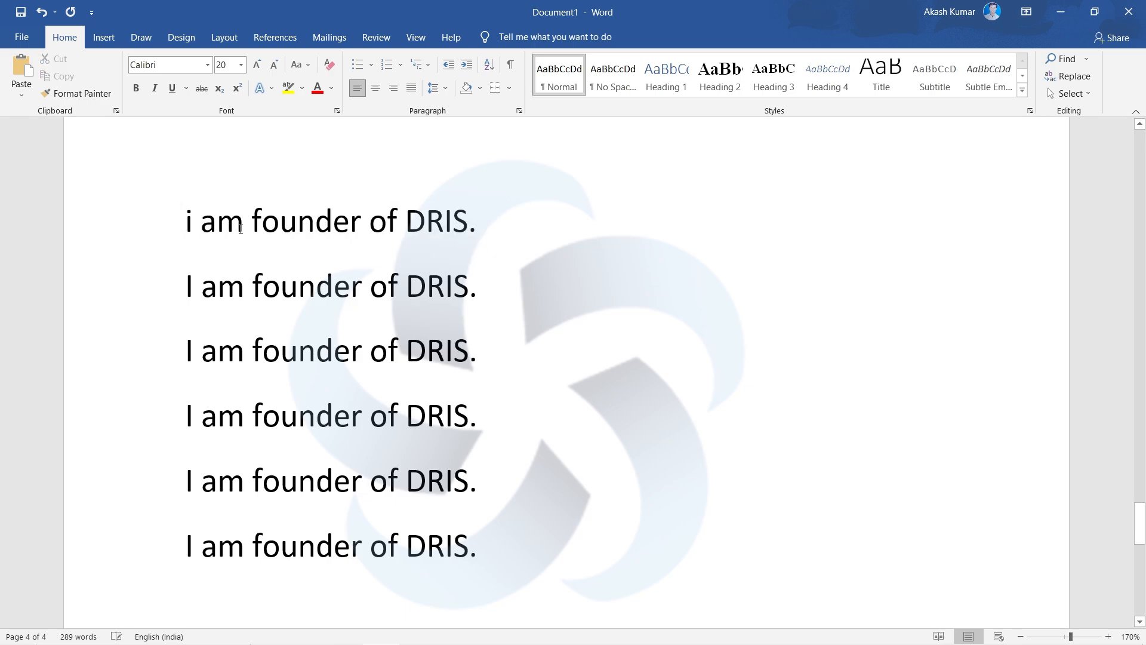
- Select the whole first line and change its capitalization to Sentence case
{"action": "left_click", "coordinate": [504, 236]}
{"action": "left_click_drag", "start_coordinate": [396, 221], "coordinate": [169, 234]}
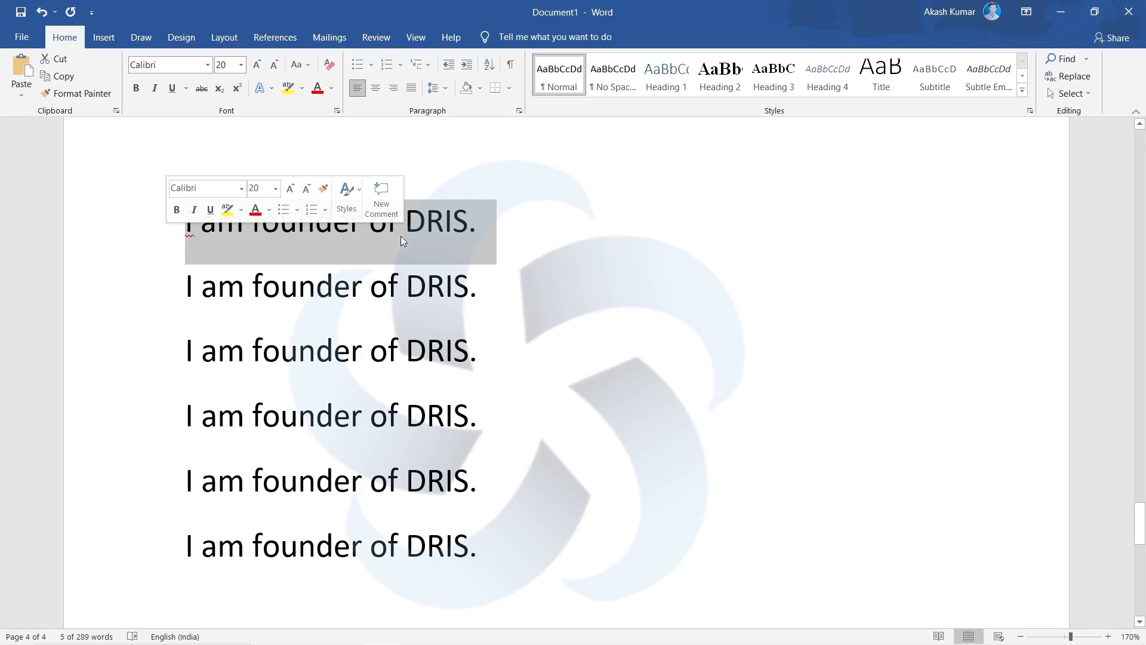
{"action": "left_click", "coordinate": [495, 228]}
{"action": "left_click_drag", "start_coordinate": [494, 228], "coordinate": [167, 239]}
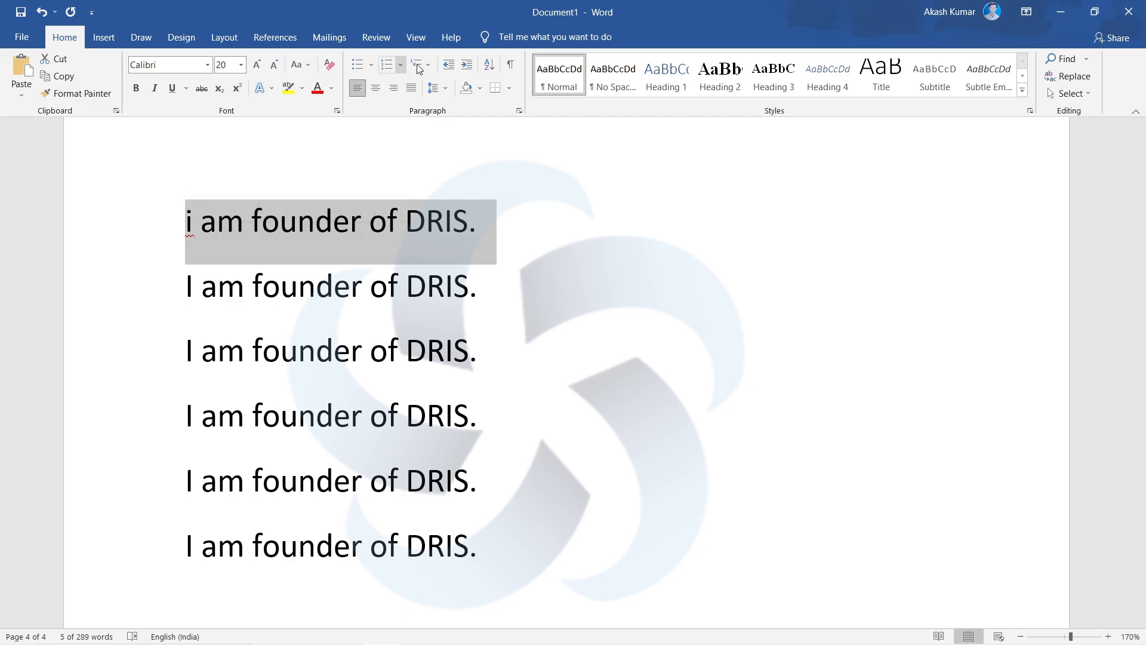
{"action": "left_click", "coordinate": [305, 67]}
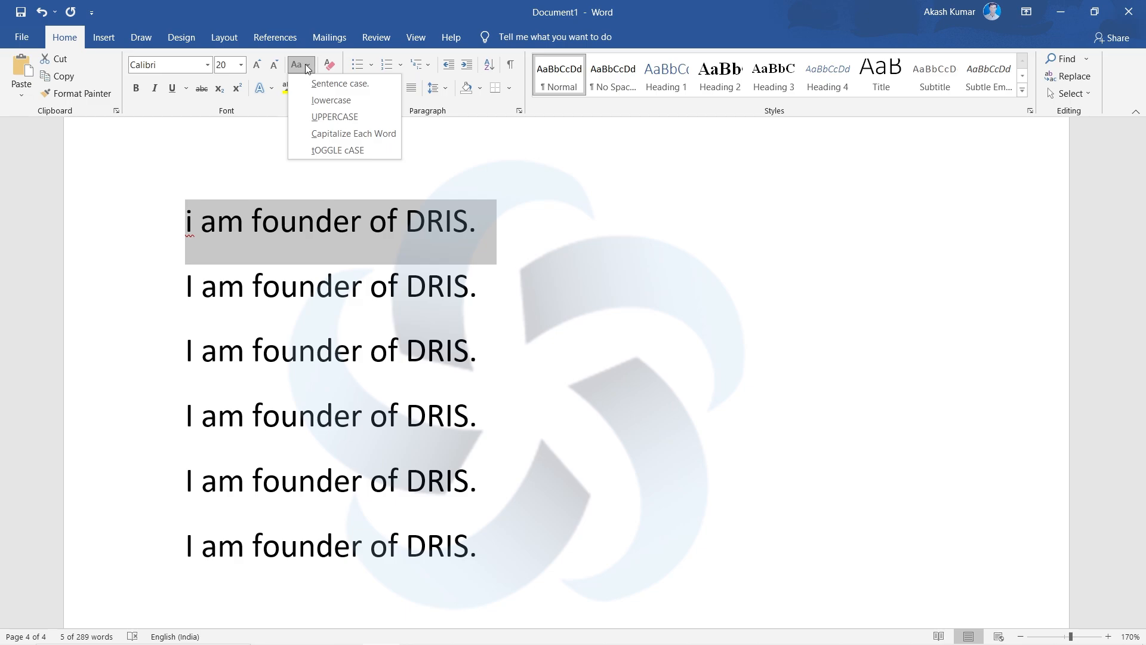
{"action": "left_click", "coordinate": [336, 85]}
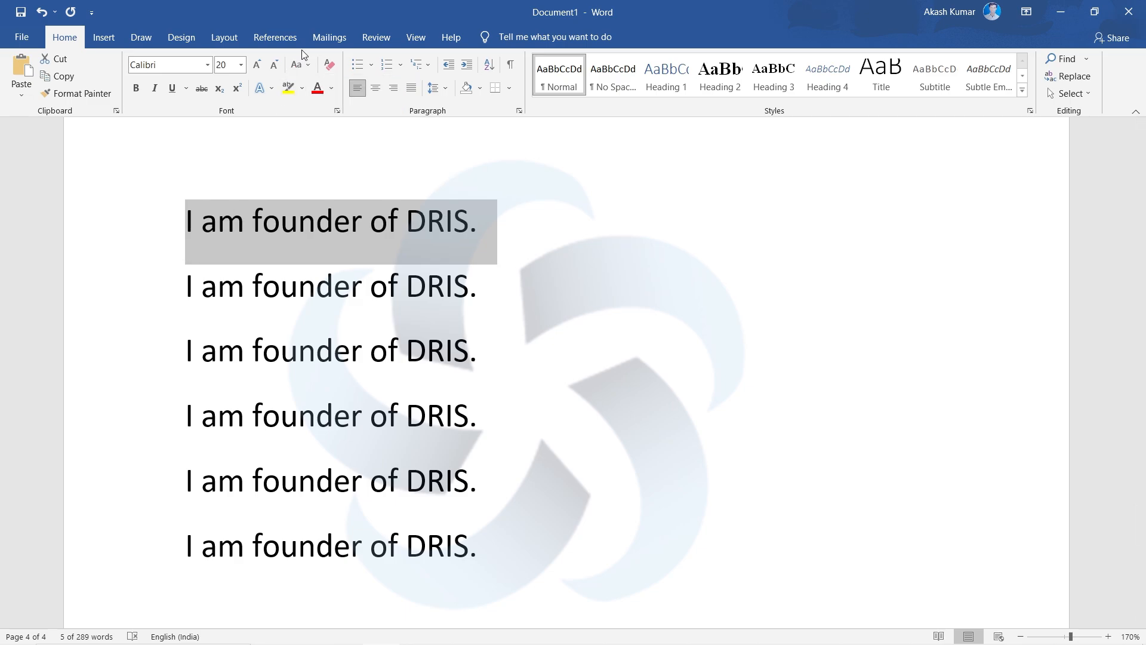
- Convert the selected first line to lowercase, followed by UPPERCASE
{"action": "left_click", "coordinate": [301, 65]}
{"action": "left_click", "coordinate": [322, 100]}
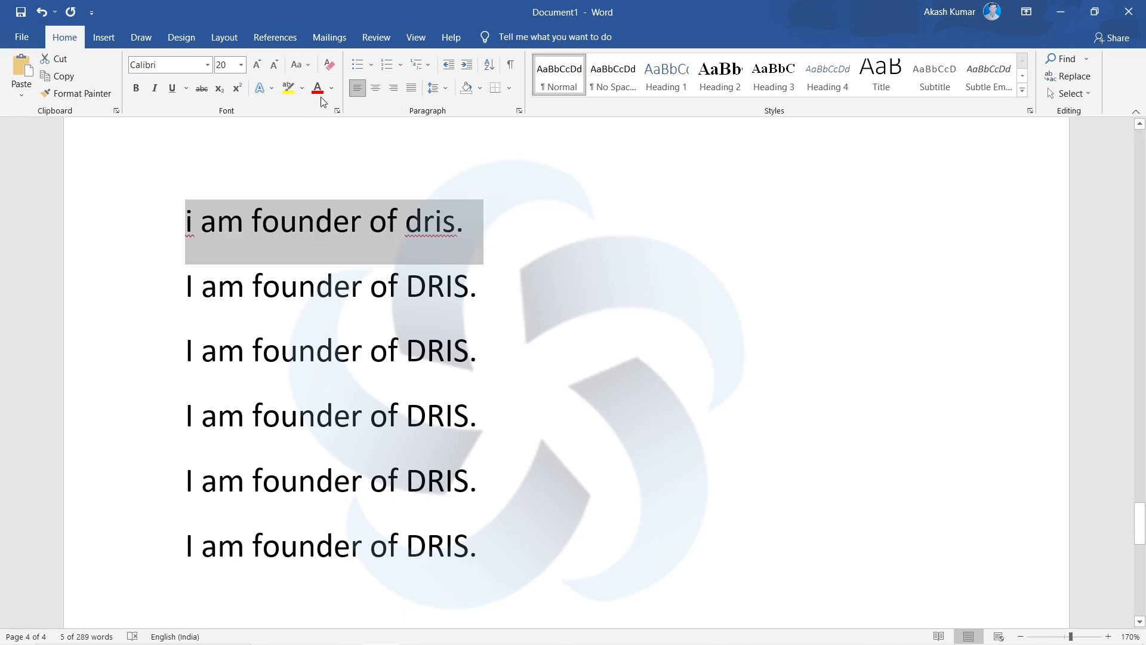
{"action": "left_click", "coordinate": [300, 67]}
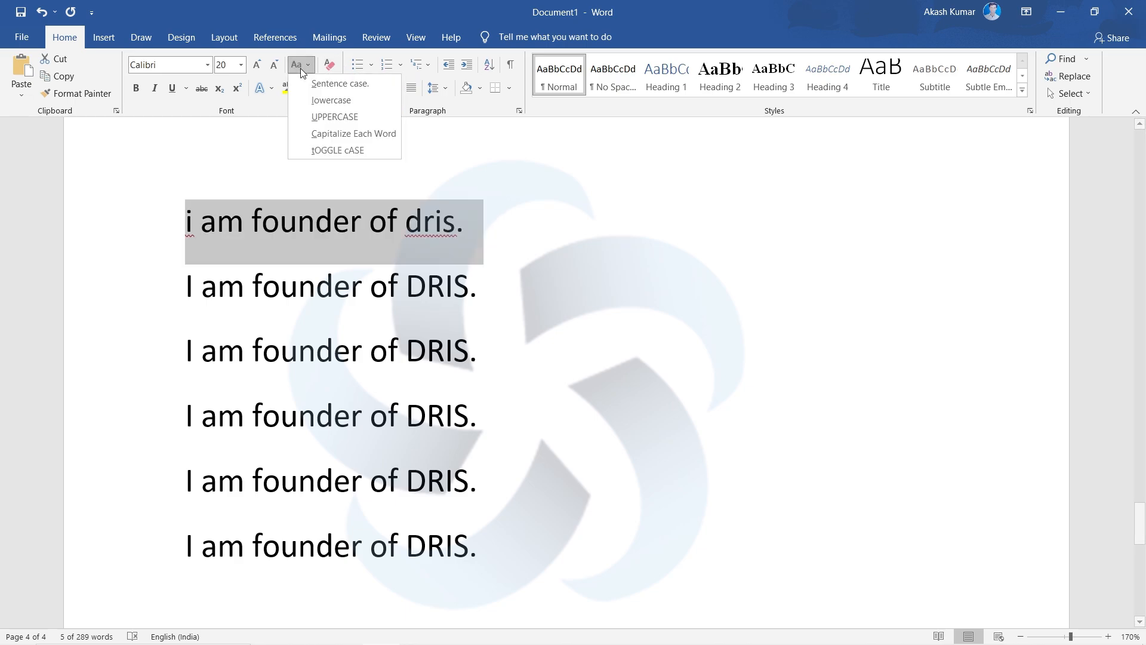
{"action": "left_click", "coordinate": [336, 117]}
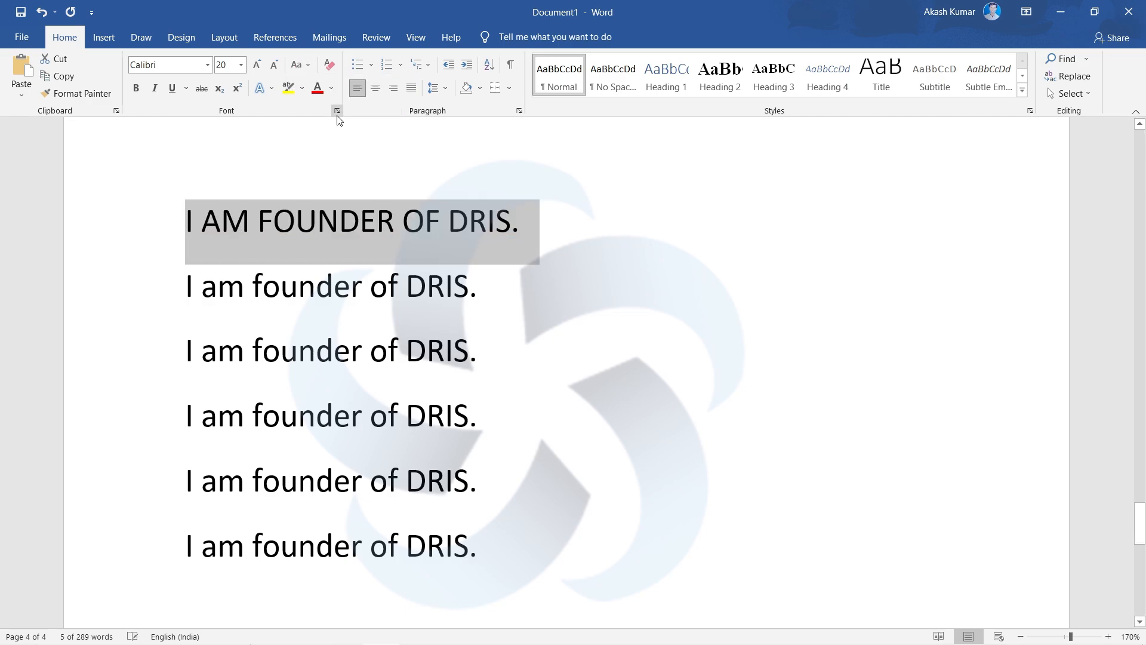
- Apply Capitalize Each Word to the selected first line
{"action": "left_click", "coordinate": [304, 67]}
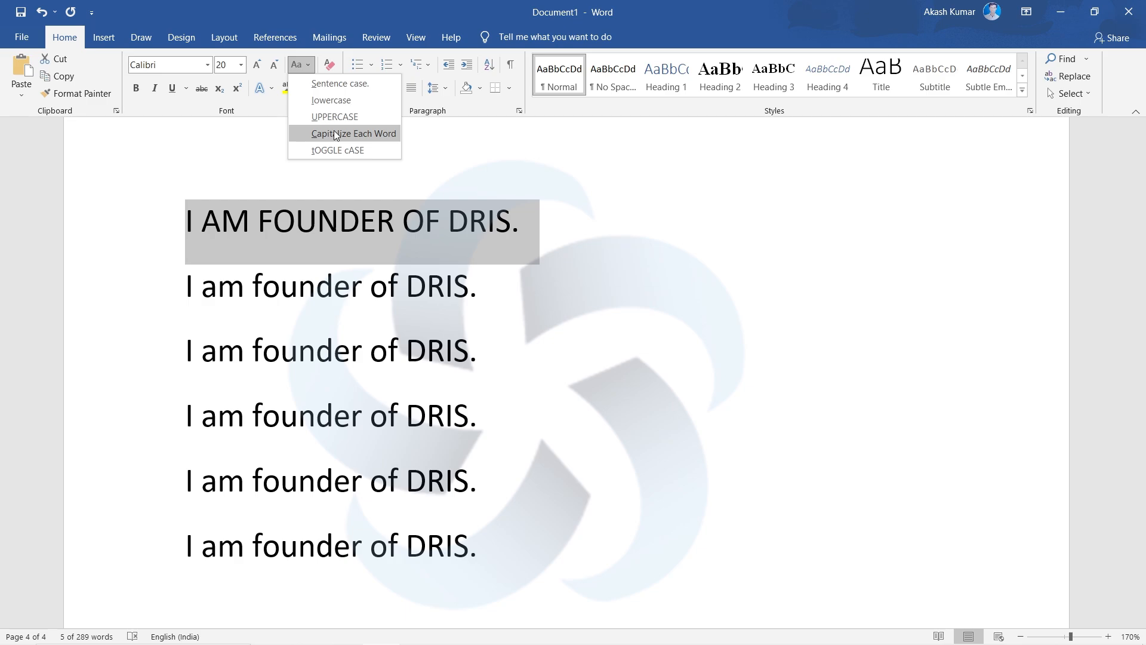
{"action": "left_click", "coordinate": [334, 134]}
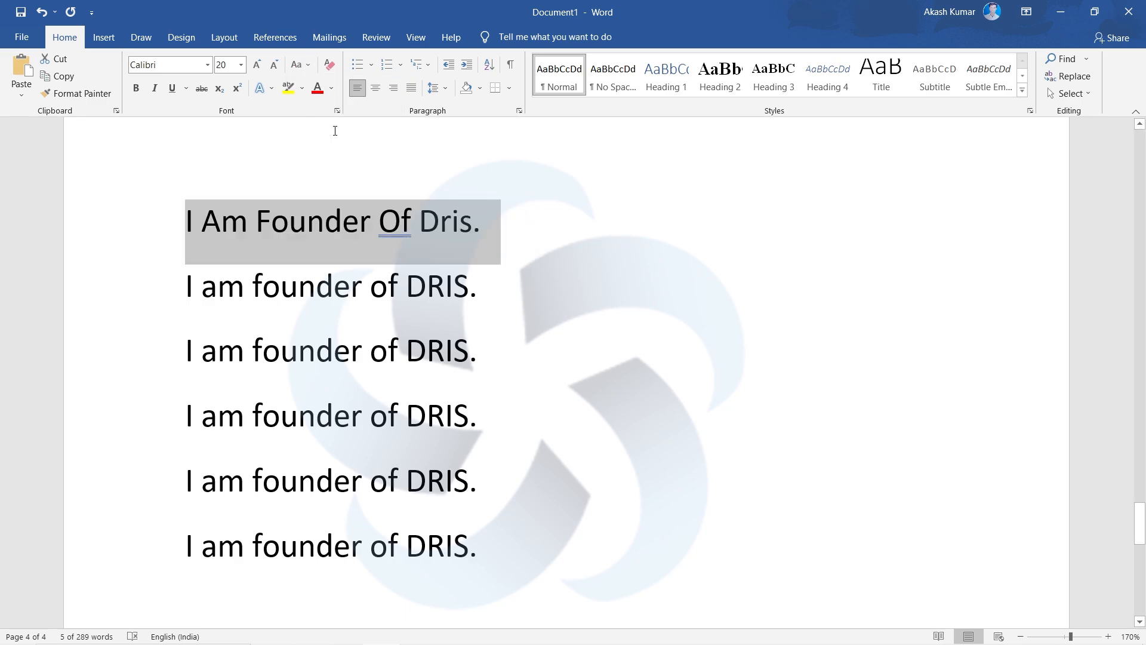
- Apply tOGGLE cASE to the selected first line, then convert it to Sentence case
{"action": "left_click", "coordinate": [300, 66]}
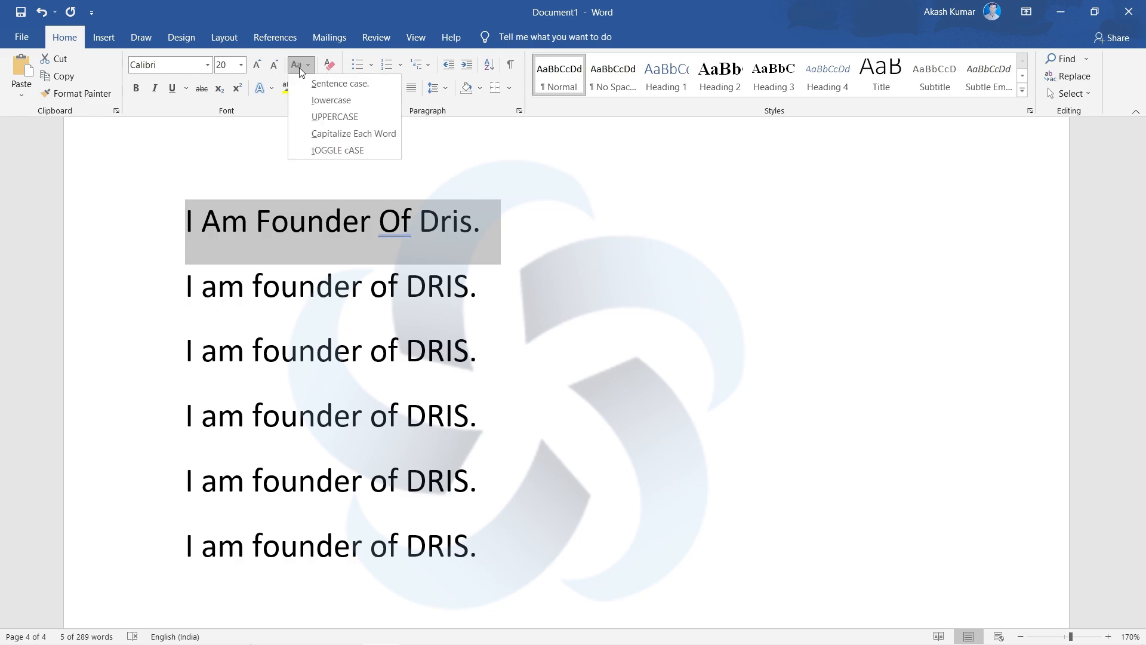
{"action": "left_click", "coordinate": [336, 149]}
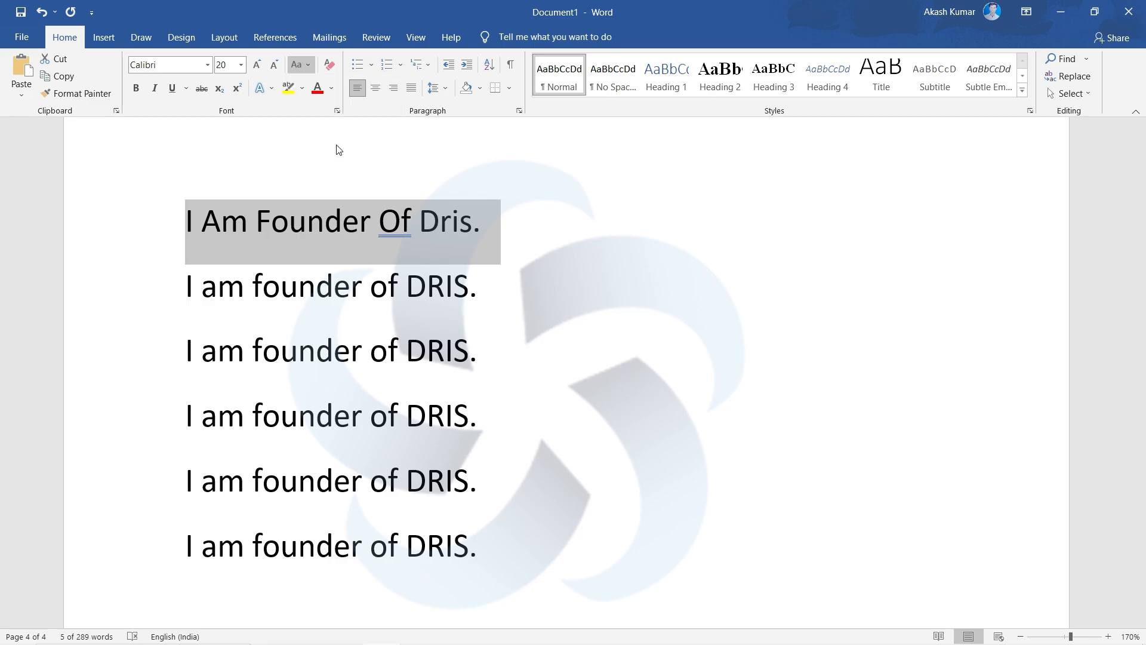
{"action": "left_click", "coordinate": [300, 65]}
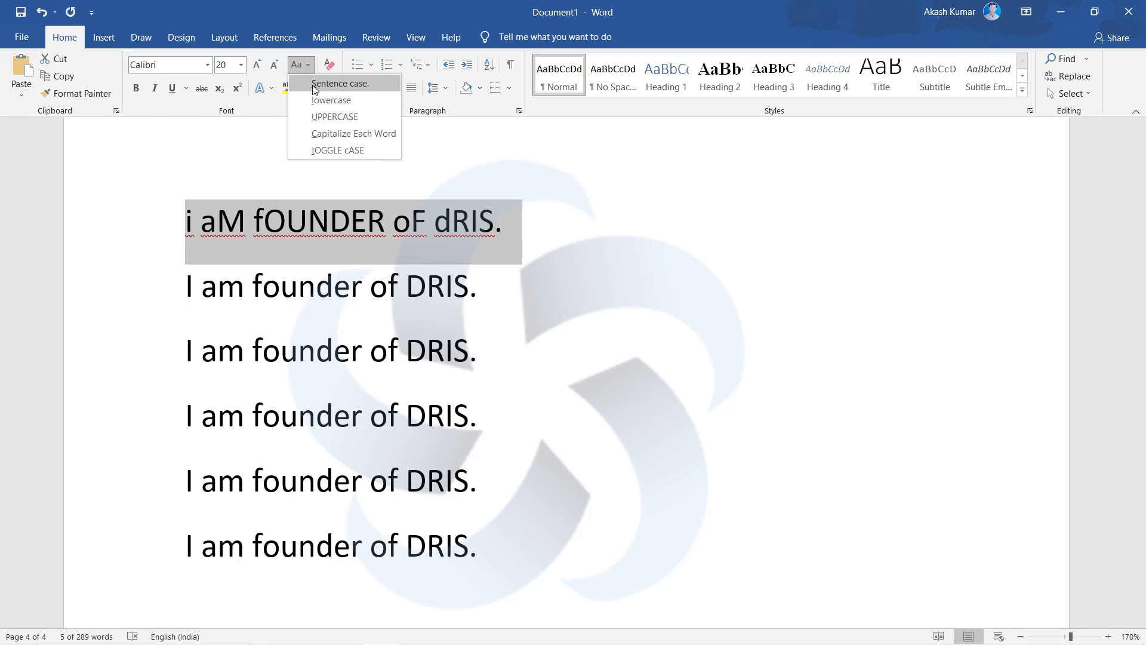
{"action": "left_click", "coordinate": [314, 90]}
{"action": "left_click", "coordinate": [519, 232]}
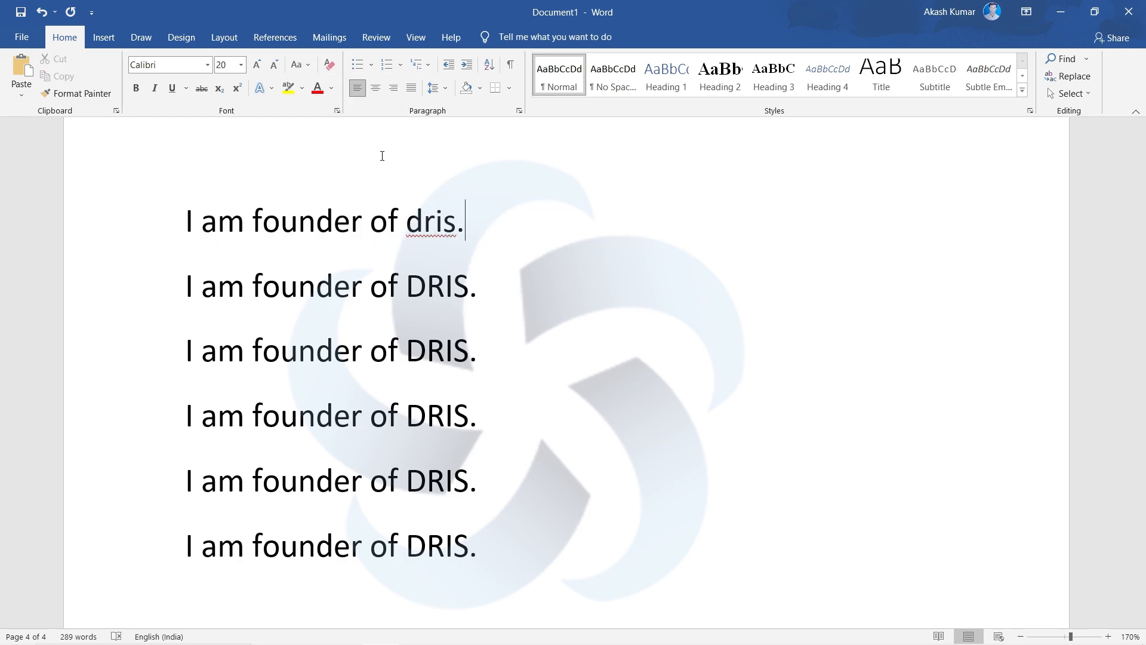
- Make the entire first line bold, italic and underlined
{"action": "left_click_drag", "start_coordinate": [486, 223], "coordinate": [166, 217]}
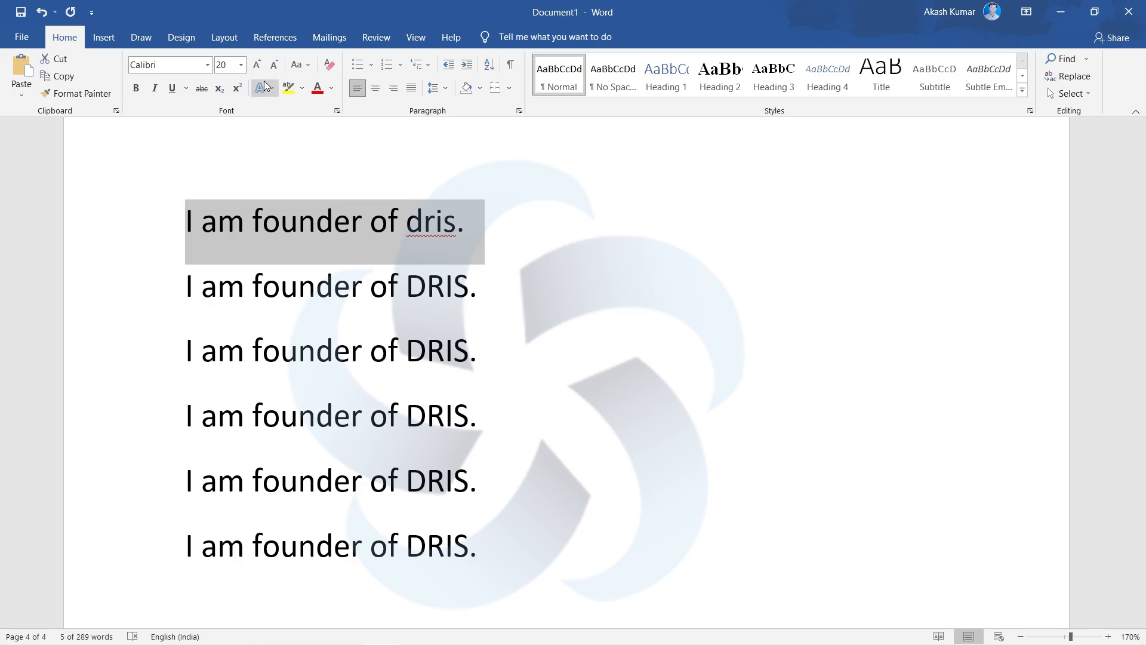
{"action": "left_click", "coordinate": [136, 88]}
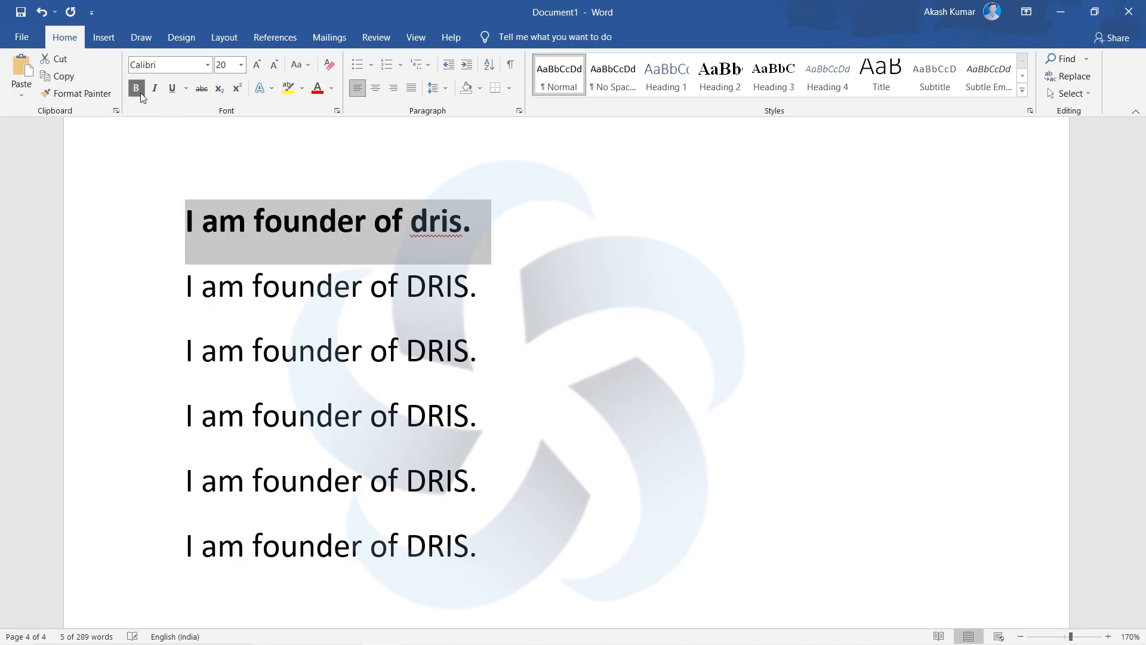
{"action": "left_click", "coordinate": [153, 88]}
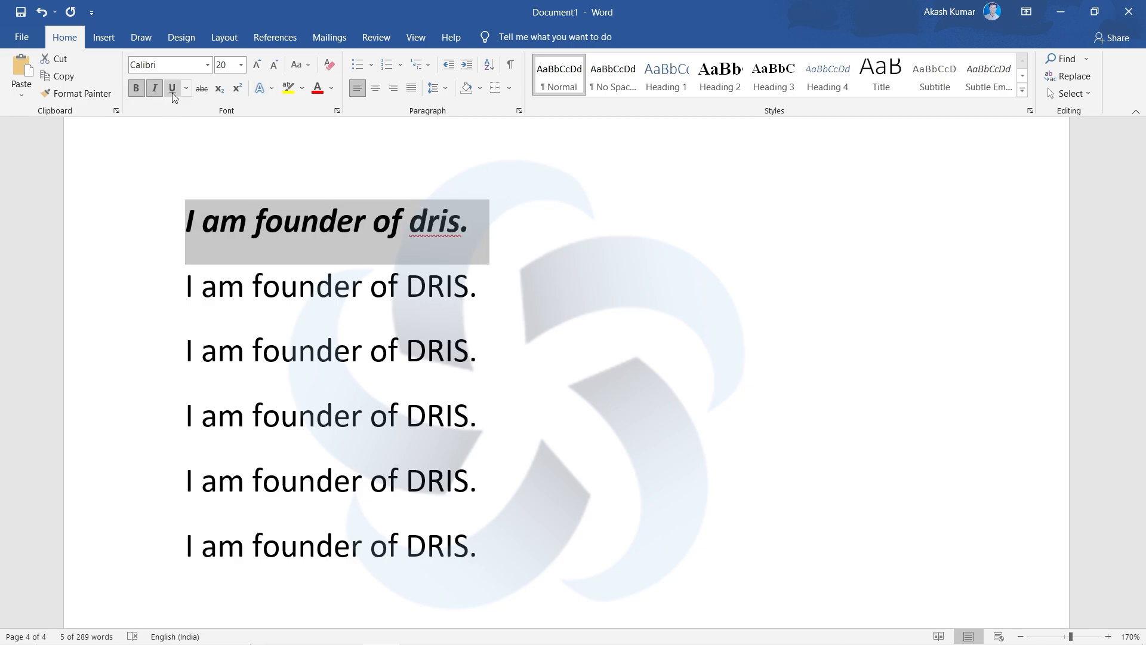
{"action": "left_click", "coordinate": [172, 90]}
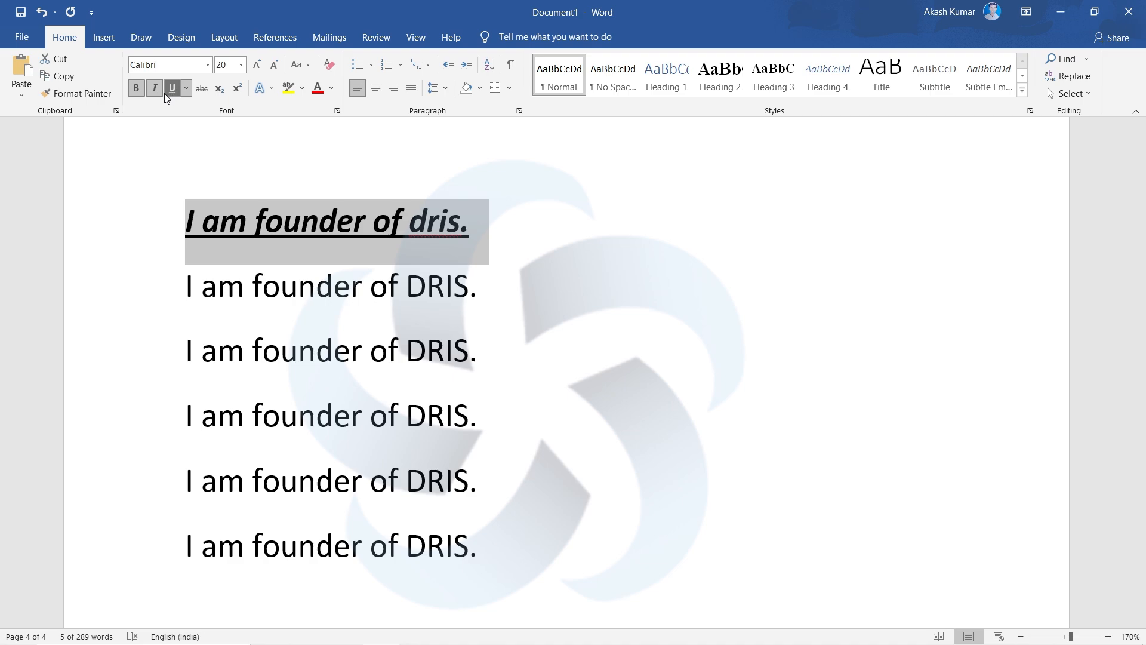
- Turn bold, italic and underline off and back on one at a time for the selected first line
{"action": "left_click", "coordinate": [142, 91]}
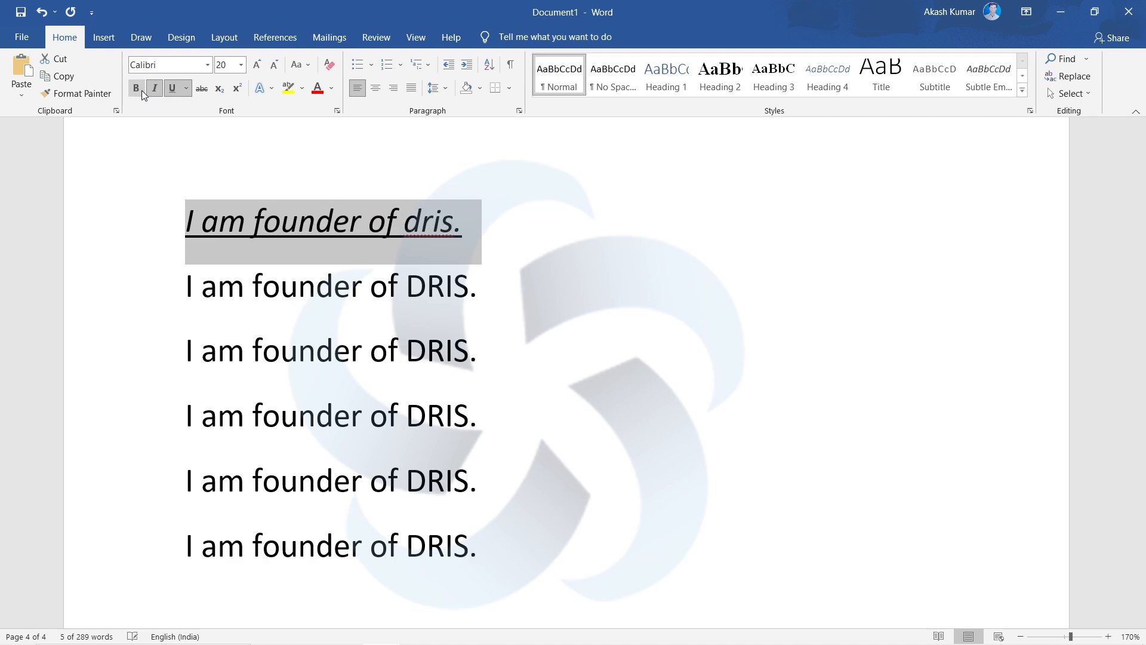
{"action": "left_click", "coordinate": [141, 90]}
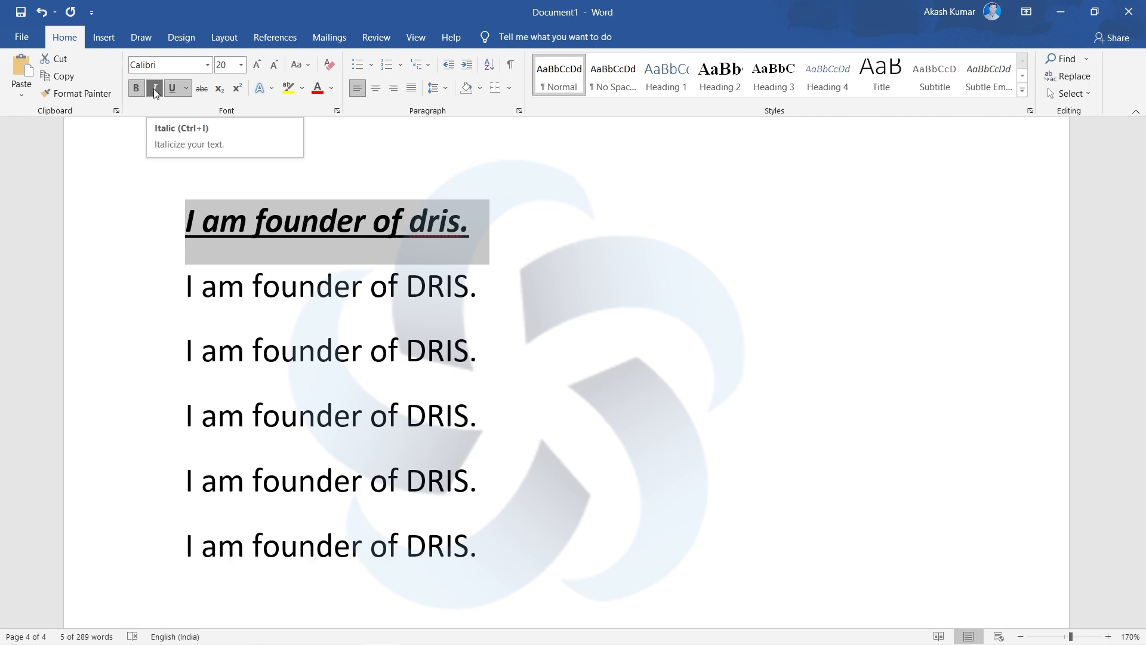
{"action": "left_click", "coordinate": [153, 88]}
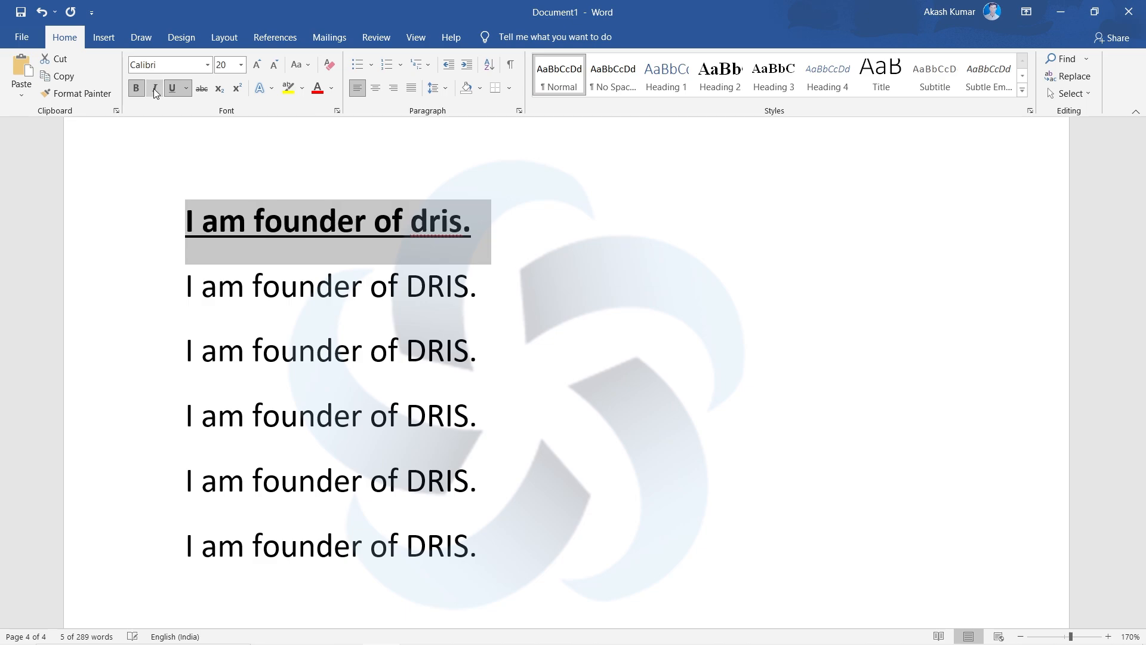
{"action": "left_click", "coordinate": [153, 88]}
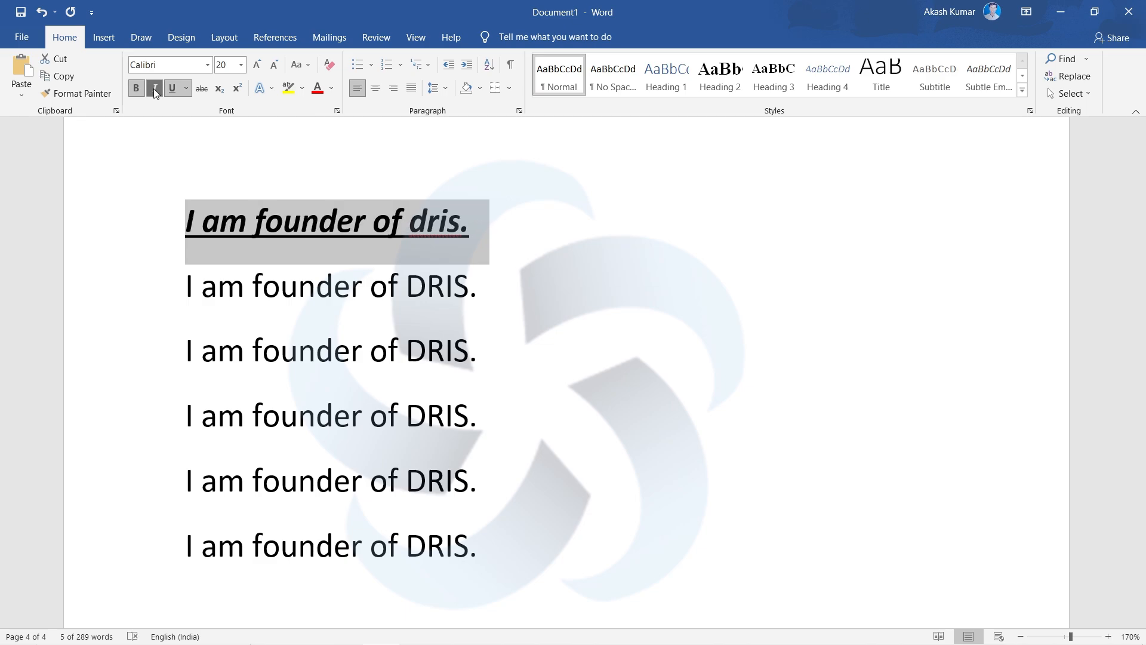
{"action": "left_click", "coordinate": [186, 89]}
{"action": "left_click", "coordinate": [185, 86]}
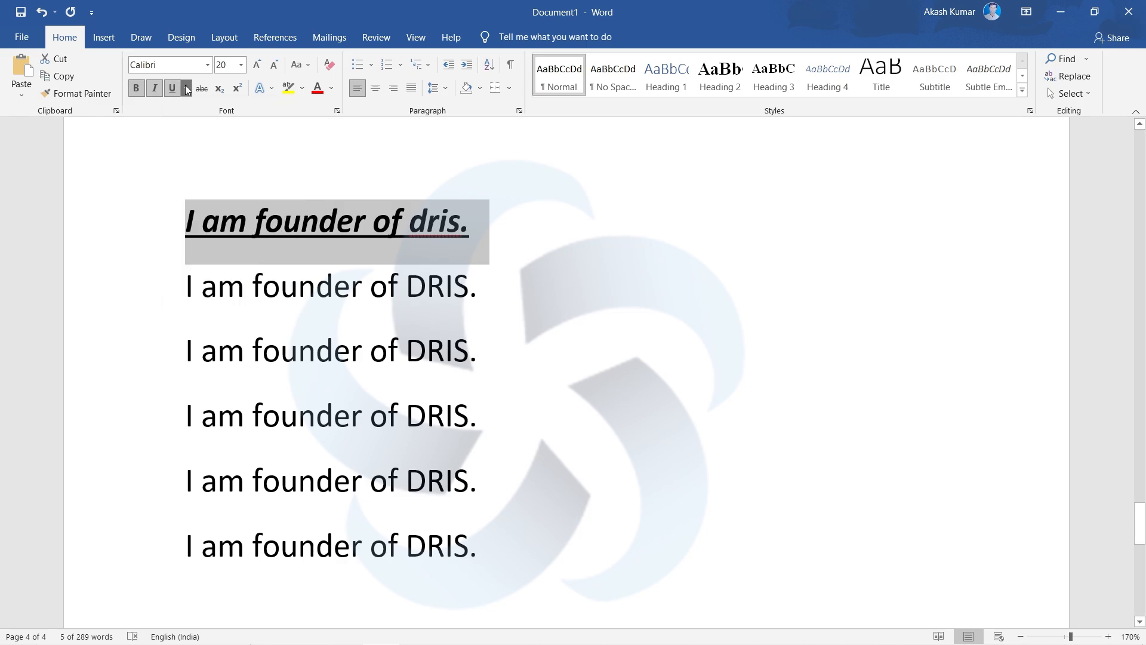
{"action": "left_click", "coordinate": [173, 88]}
{"action": "left_click", "coordinate": [175, 88]}
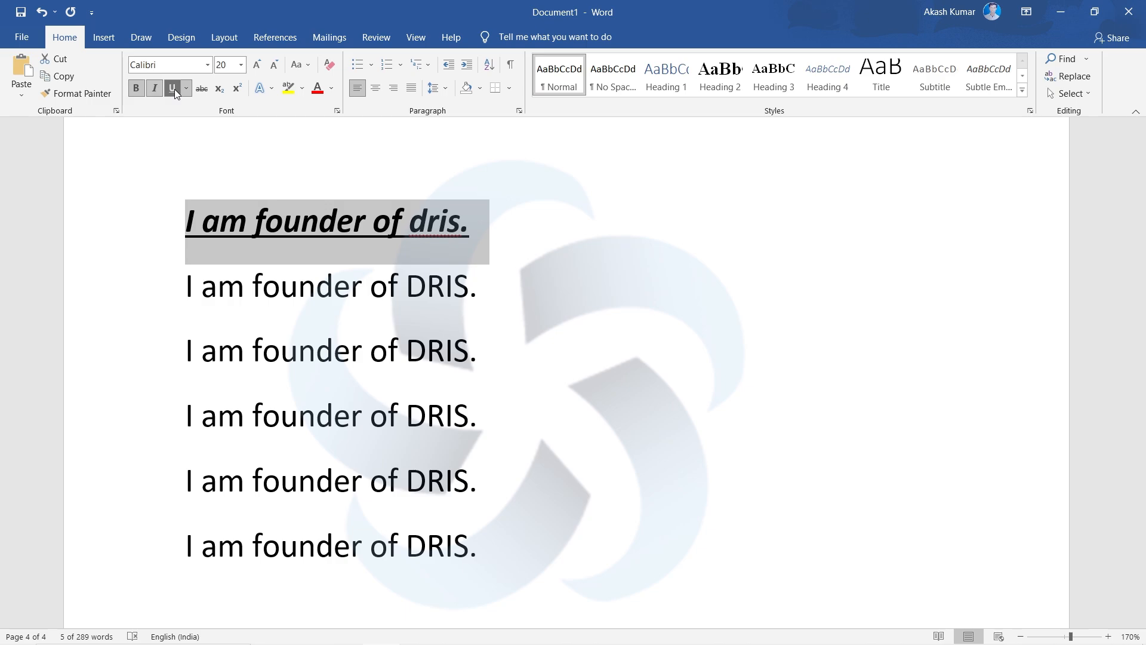
- Below the last sentence, enter the sample text "Jsjdl sdjjdl sdjs sjsljdk d" in bold, italic and underline, undoing the stray paste
{"action": "scroll", "coordinate": [519, 466], "scroll_direction": "down", "scroll_amount": 5}
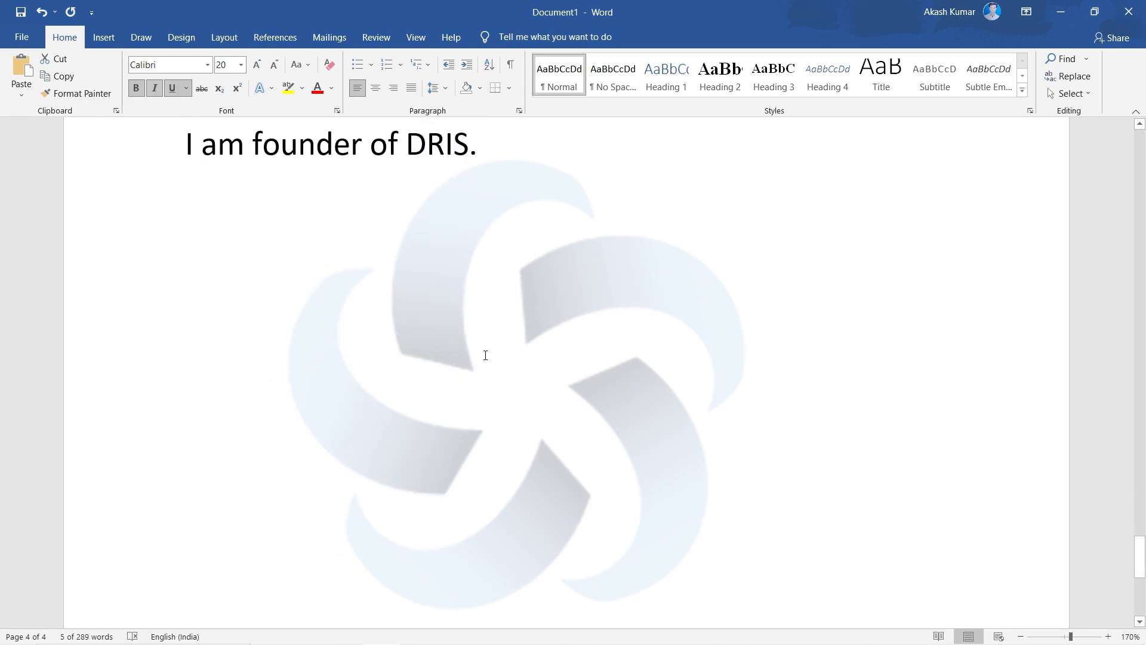
{"action": "left_click", "coordinate": [465, 307]}
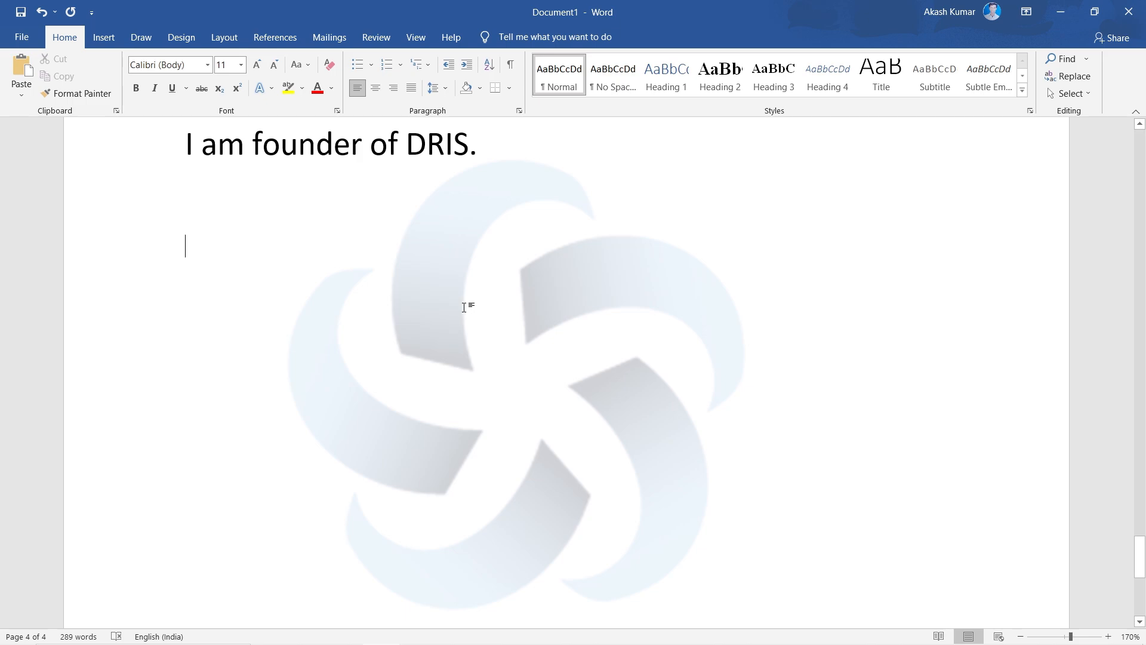
{"action": "type", "text": "I am founder of DRIS. I am founder of DRIS. I am founder of DRIS."}
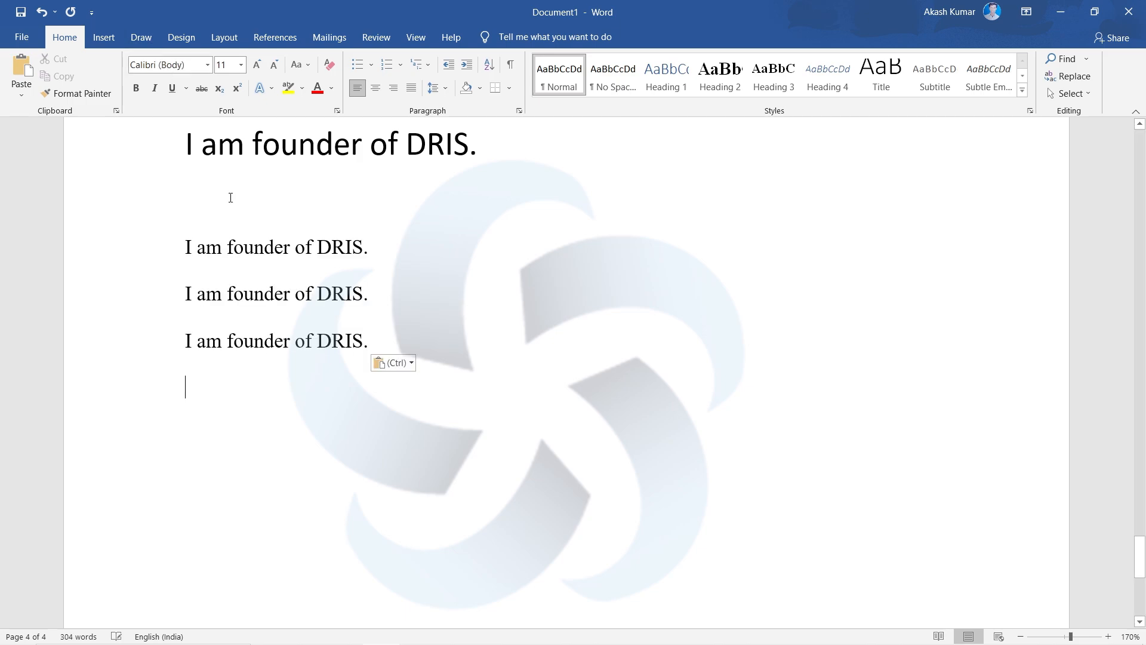
{"action": "key", "text": "ctrl+z"}
{"action": "key", "text": "ctrl+b"}
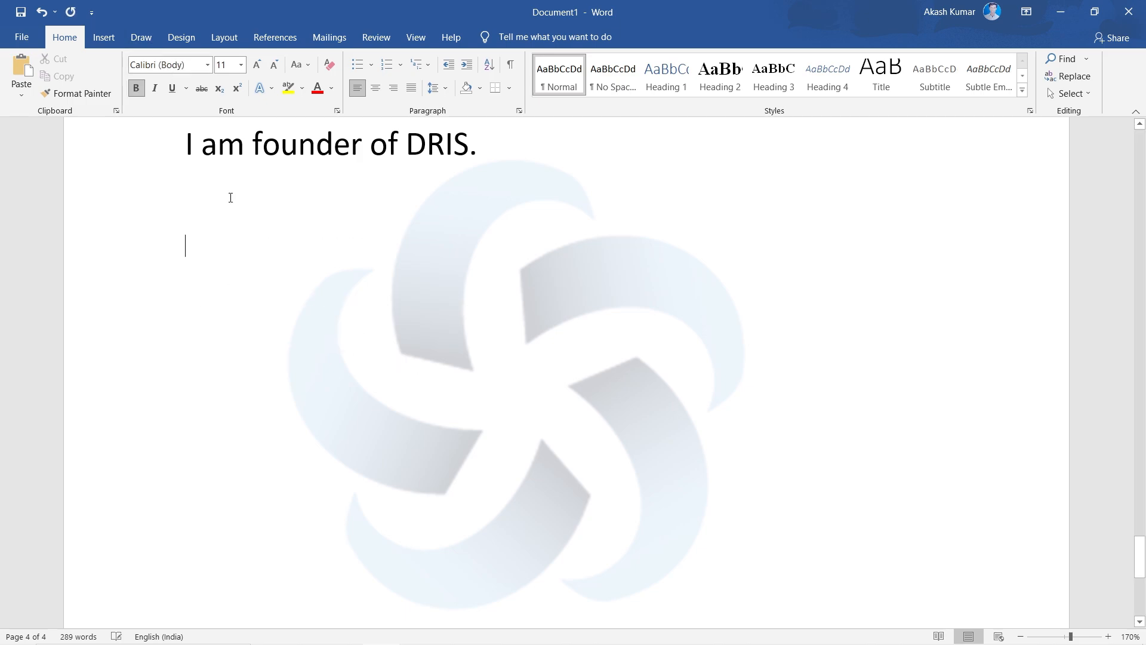
{"action": "key", "text": "ctrl+i"}
{"action": "key", "text": "ctrl+u"}
{"action": "type", "text": "Jsjdl sdjjdl"}
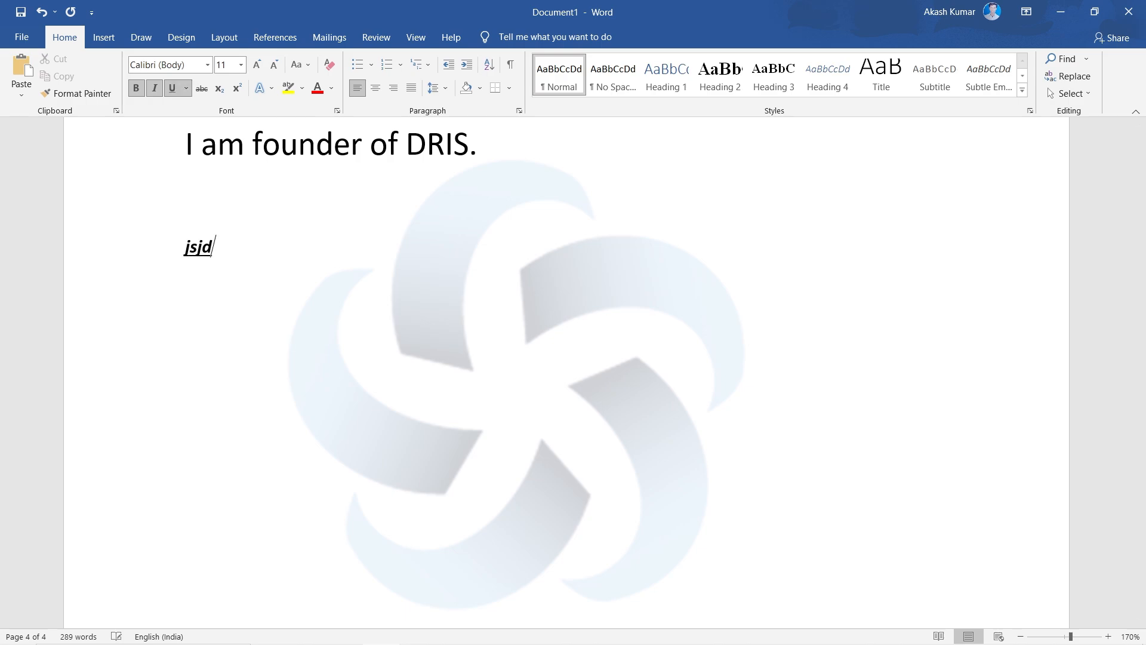
{"action": "type", "text": " sdjs s"}
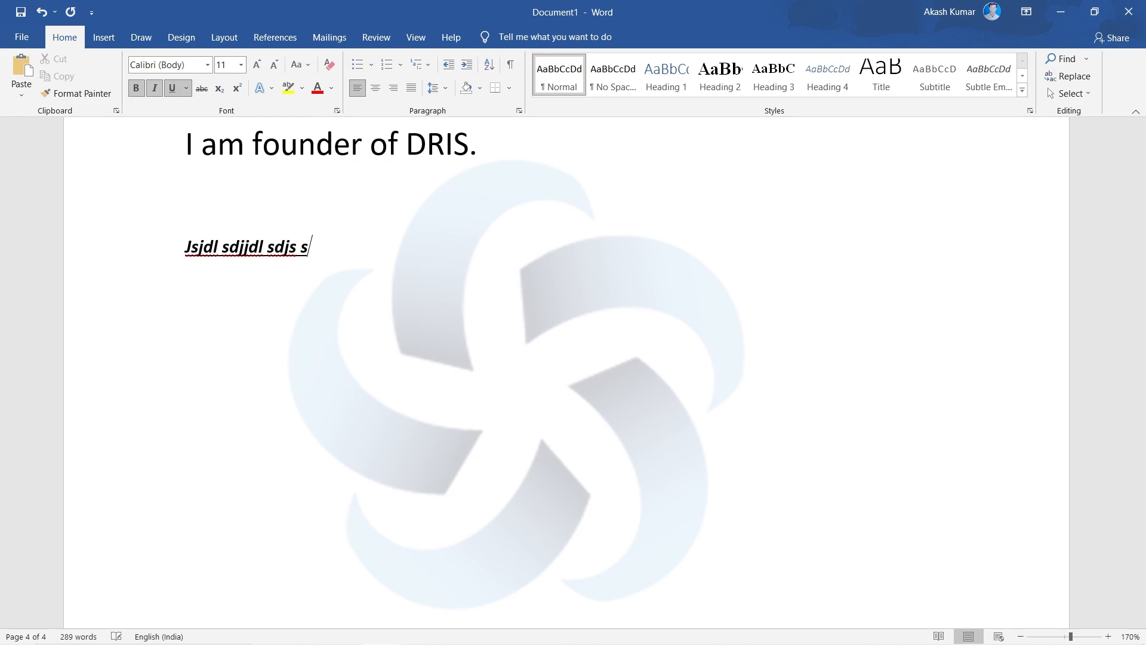
{"action": "type", "text": "jsljdk d"}
- Turn off bold and continue the sample line with "lsdjkldjlj lsj sjdl djk" in italic and underline
{"action": "key", "text": "ctrl+b"}
{"action": "type", "text": "ls"}
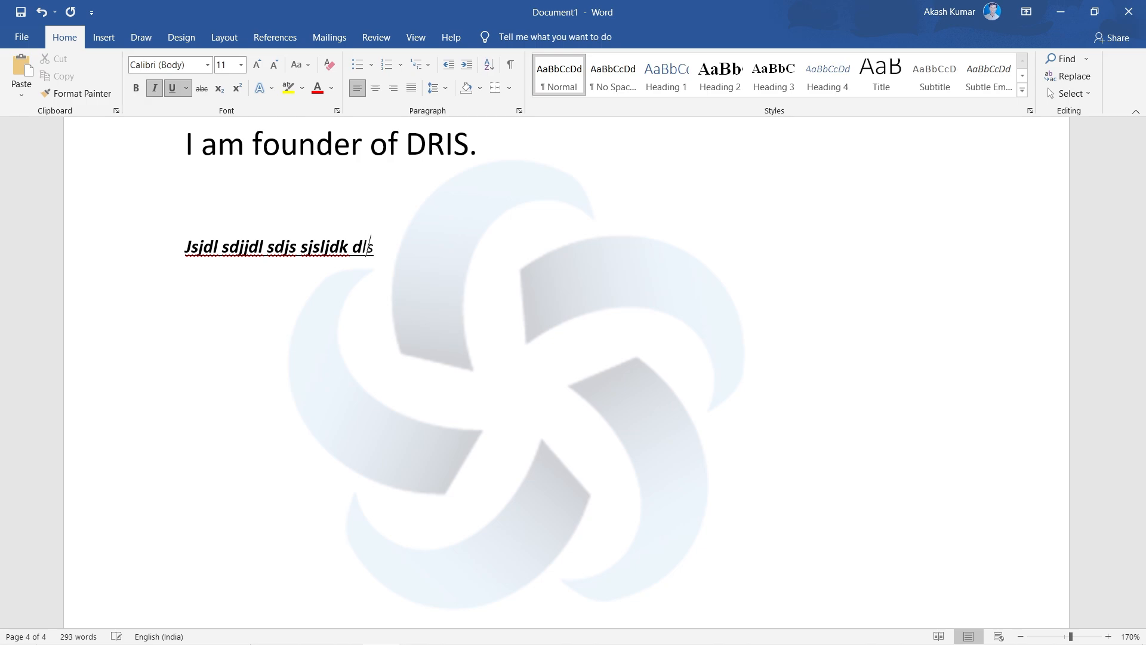
{"action": "type", "text": "djkldjlj lsj sjdl djk"}
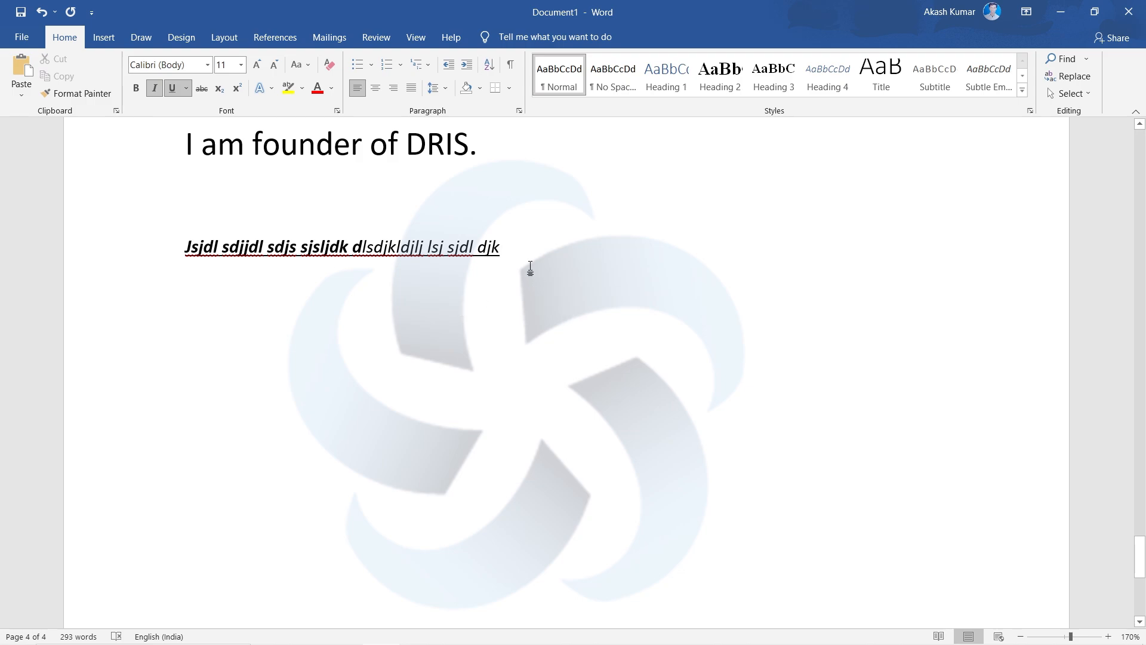
- Select the whole sample line and apply Strikethrough, toggling it off and on once
{"action": "left_click_drag", "start_coordinate": [527, 263], "coordinate": [183, 251]}
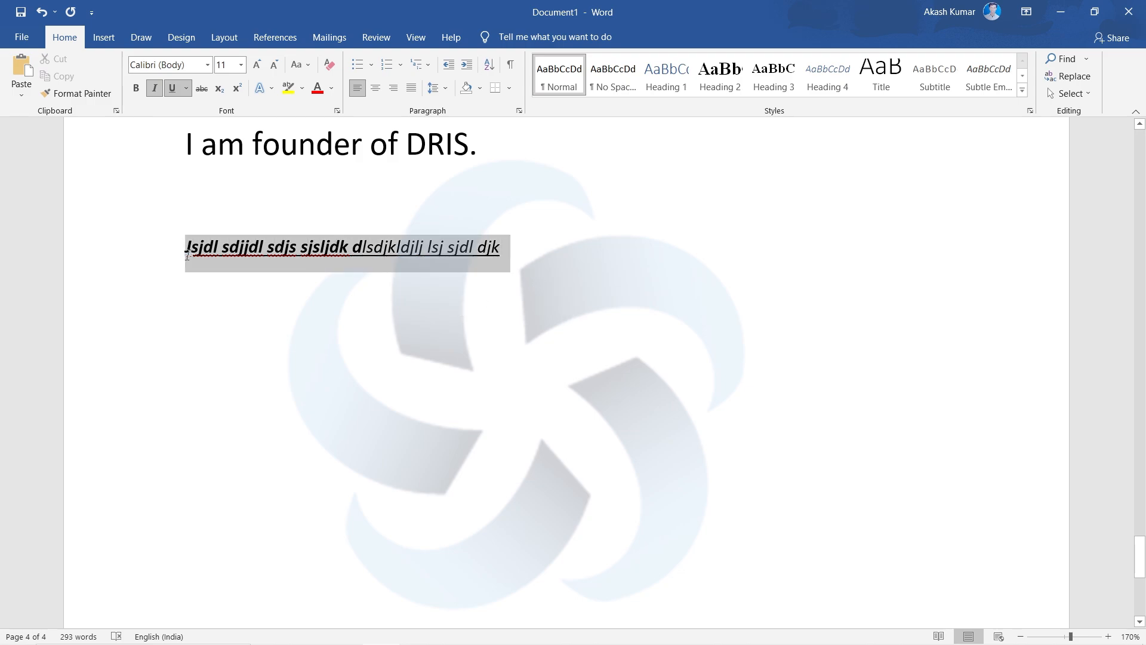
{"action": "left_click", "coordinate": [207, 93]}
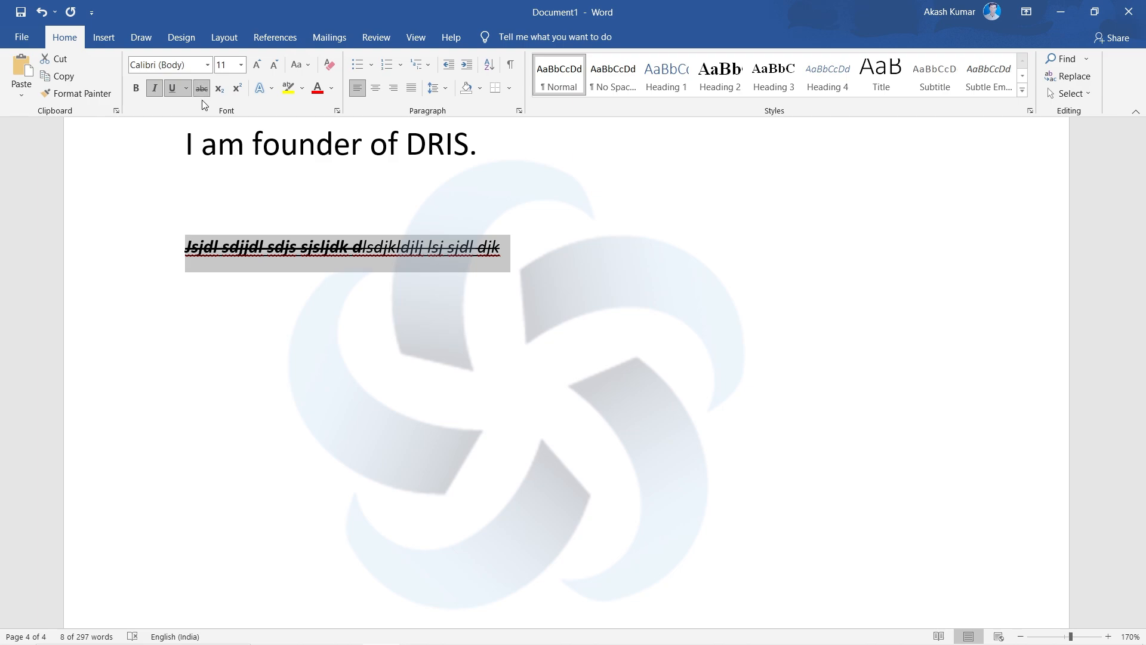
{"action": "left_click", "coordinate": [202, 90]}
{"action": "left_click", "coordinate": [202, 92]}
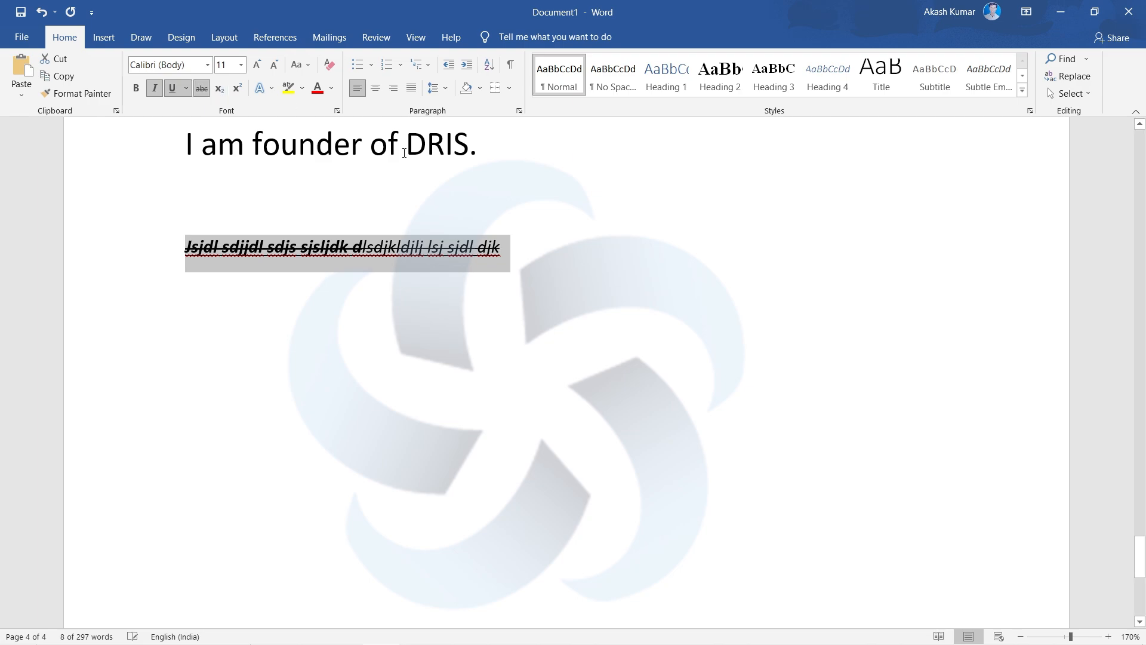
- Clear all formatting from the sample line and delete the line
{"action": "left_click", "coordinate": [331, 67]}
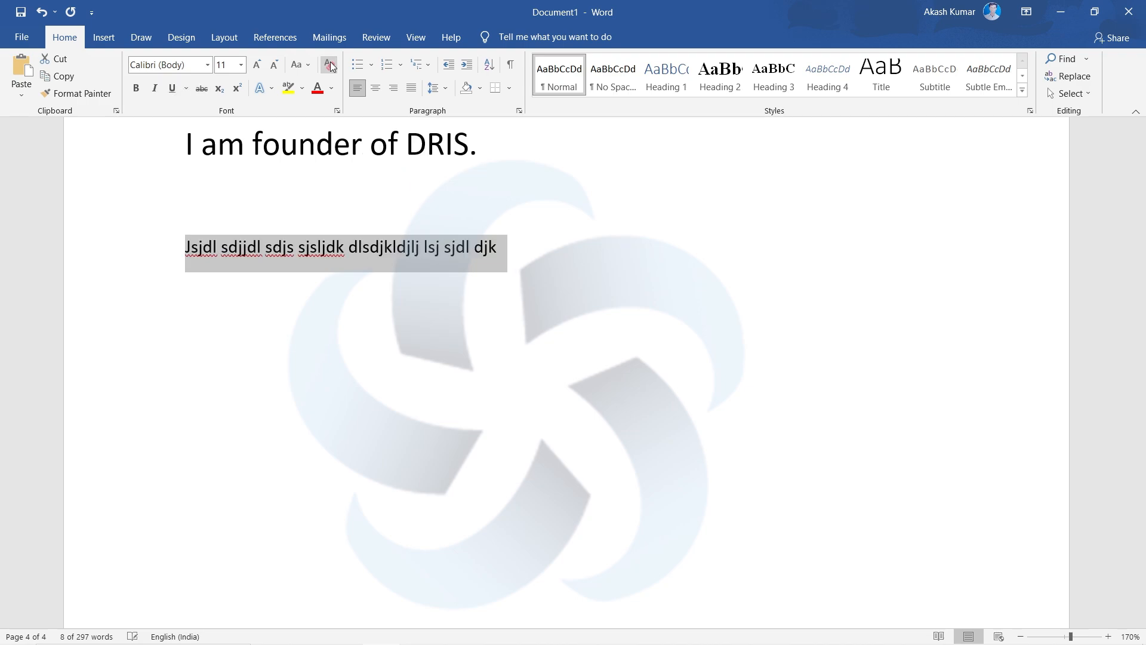
{"action": "left_click", "coordinate": [571, 251]}
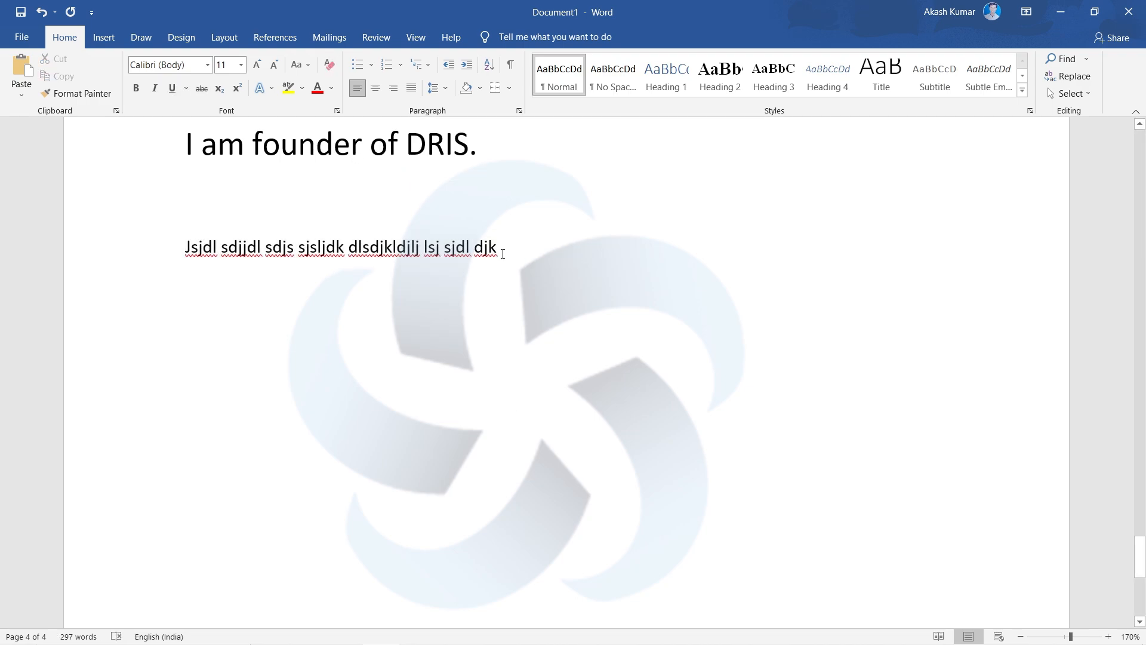
{"action": "left_click_drag", "start_coordinate": [514, 254], "coordinate": [137, 278]}
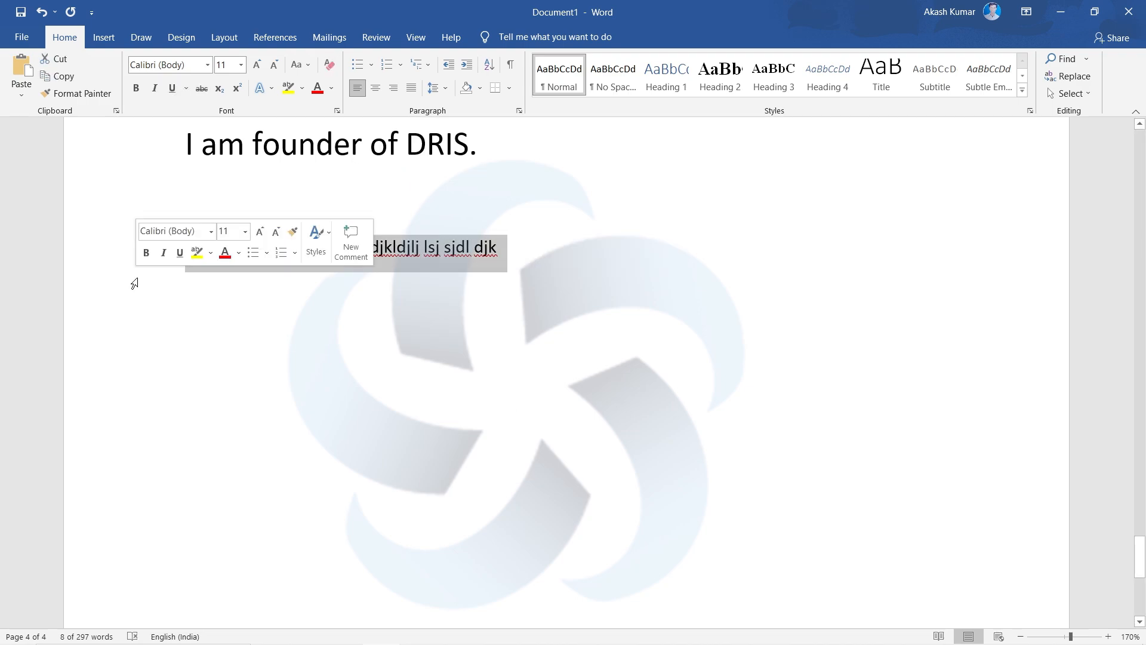
{"action": "key", "text": "Delete"}
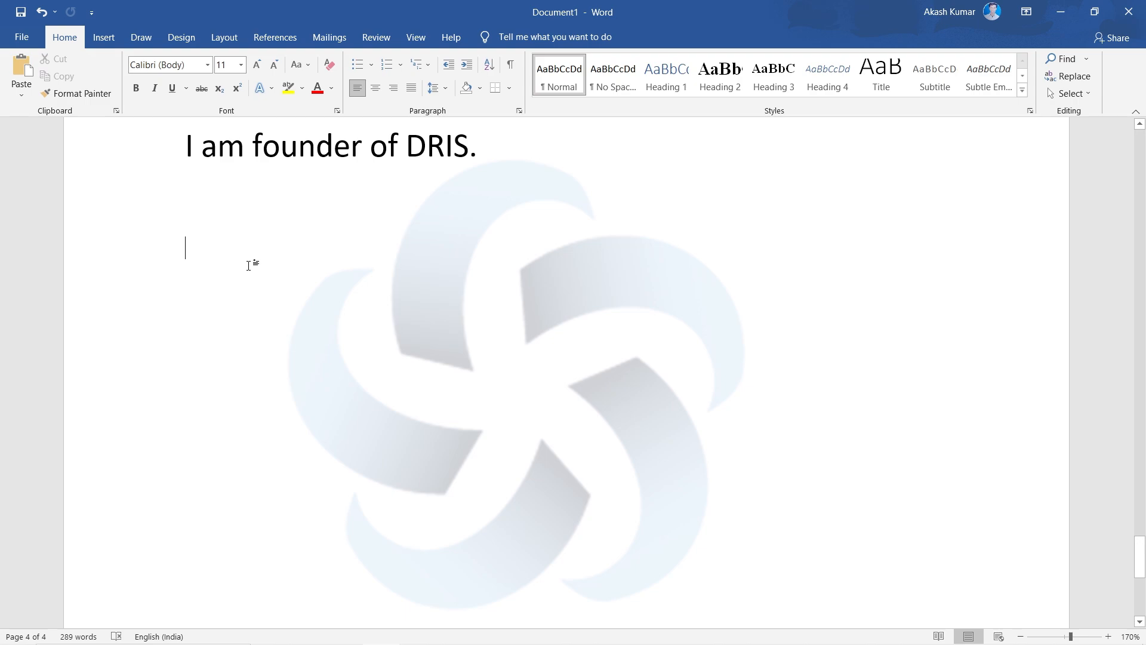
- Return to the topic table on page 1 and examine the Insert, Draw, Design, Layout, References, View and Review commands, ending at Home
{"action": "key", "text": "ctrl+v"}
{"action": "scroll", "coordinate": [249, 265], "scroll_direction": "up", "scroll_amount": 20}
{"action": "scroll", "coordinate": [249, 266], "scroll_direction": "down", "scroll_amount": 3}
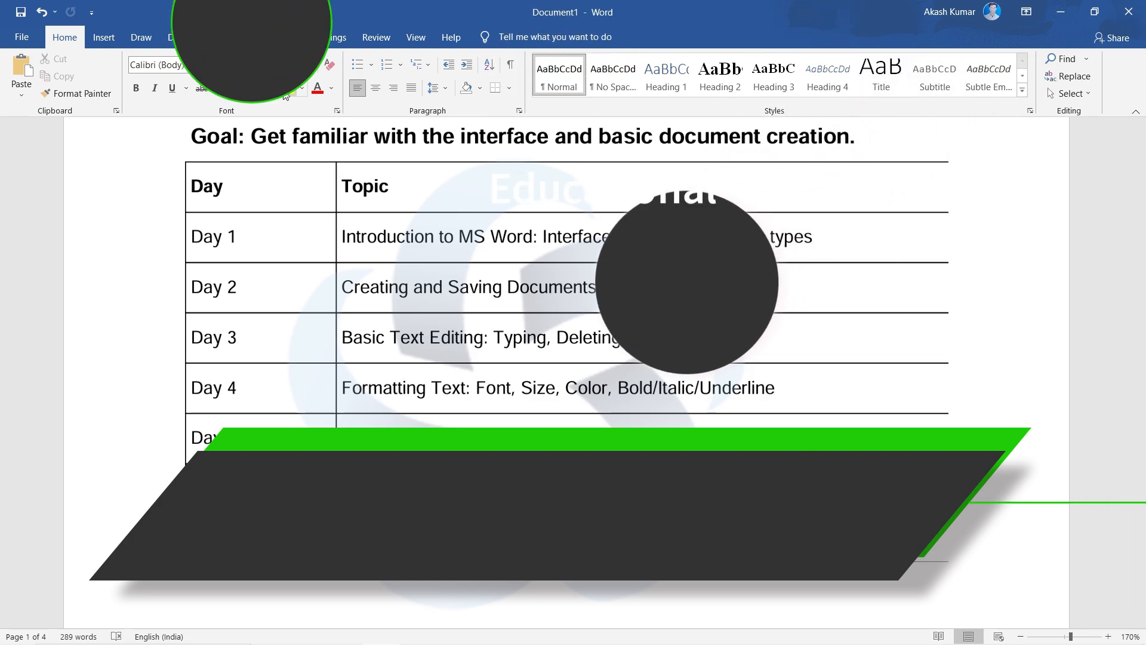
{"action": "left_click", "coordinate": [93, 28]}
{"action": "left_click", "coordinate": [133, 27]}
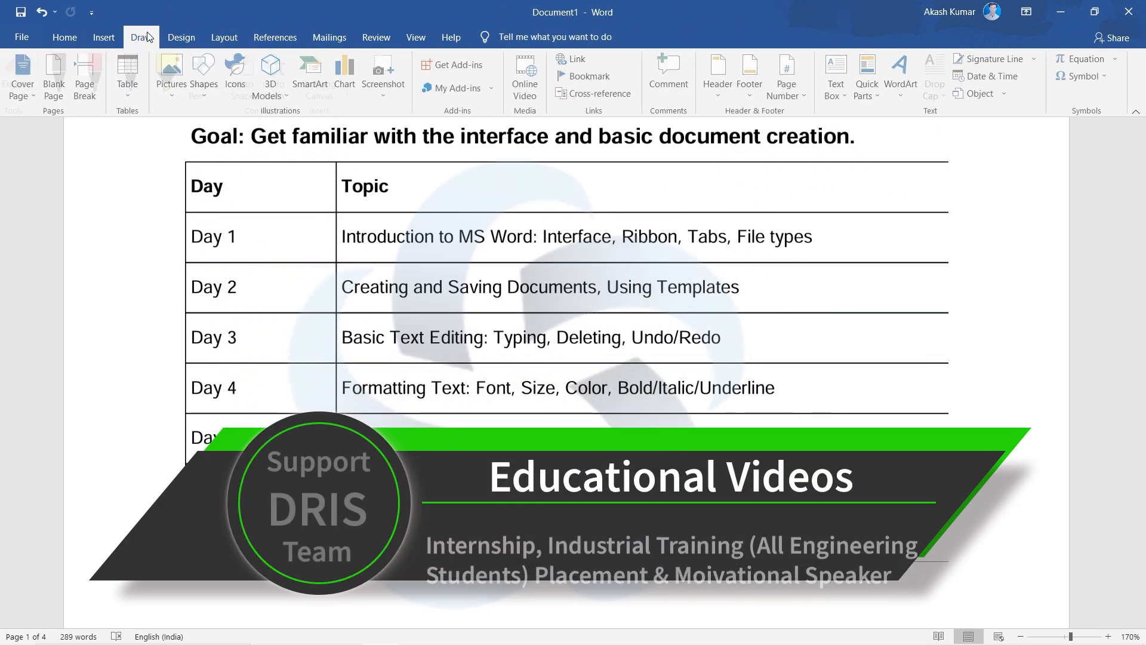
{"action": "left_click", "coordinate": [195, 36]}
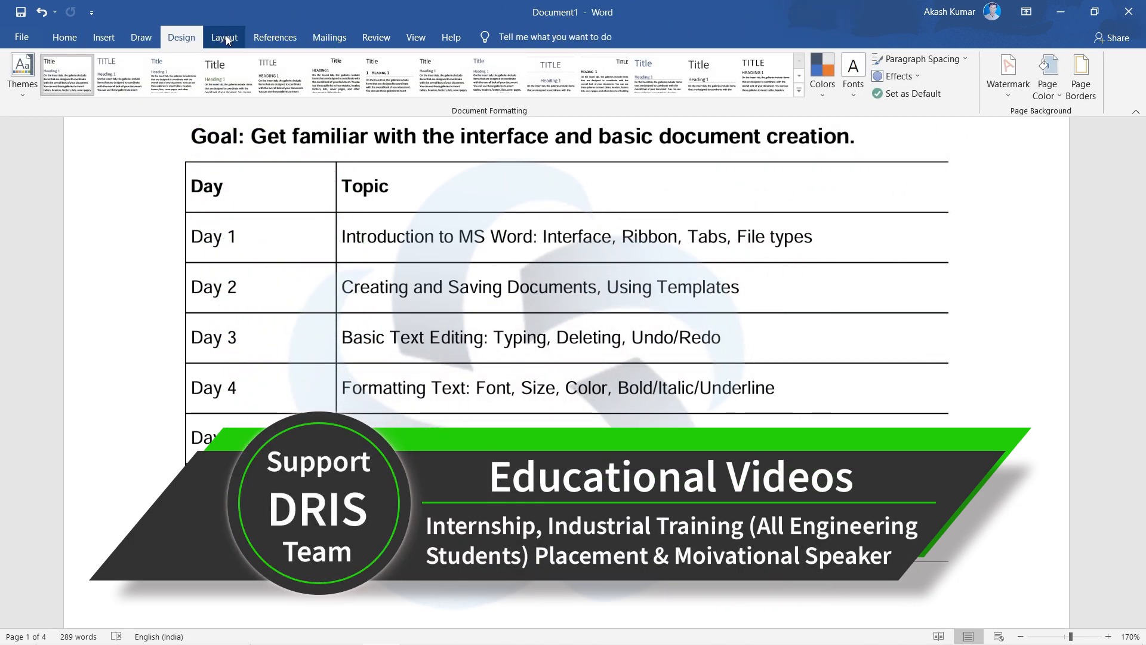
{"action": "left_click", "coordinate": [225, 38]}
{"action": "left_click", "coordinate": [275, 37]}
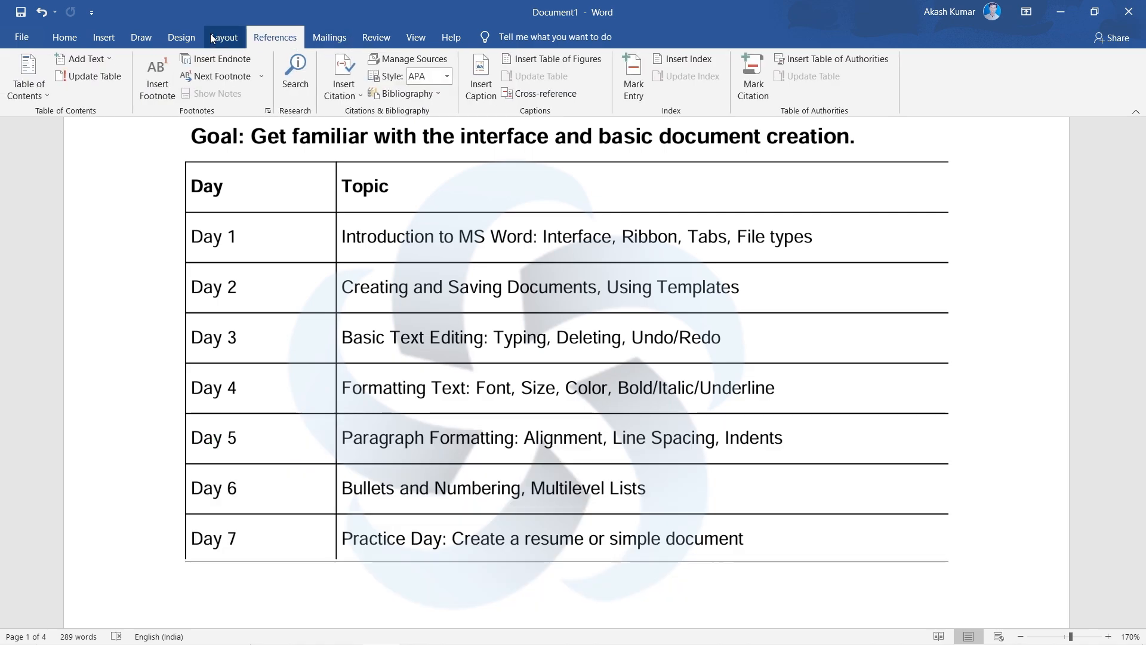
{"action": "left_click", "coordinate": [418, 38]}
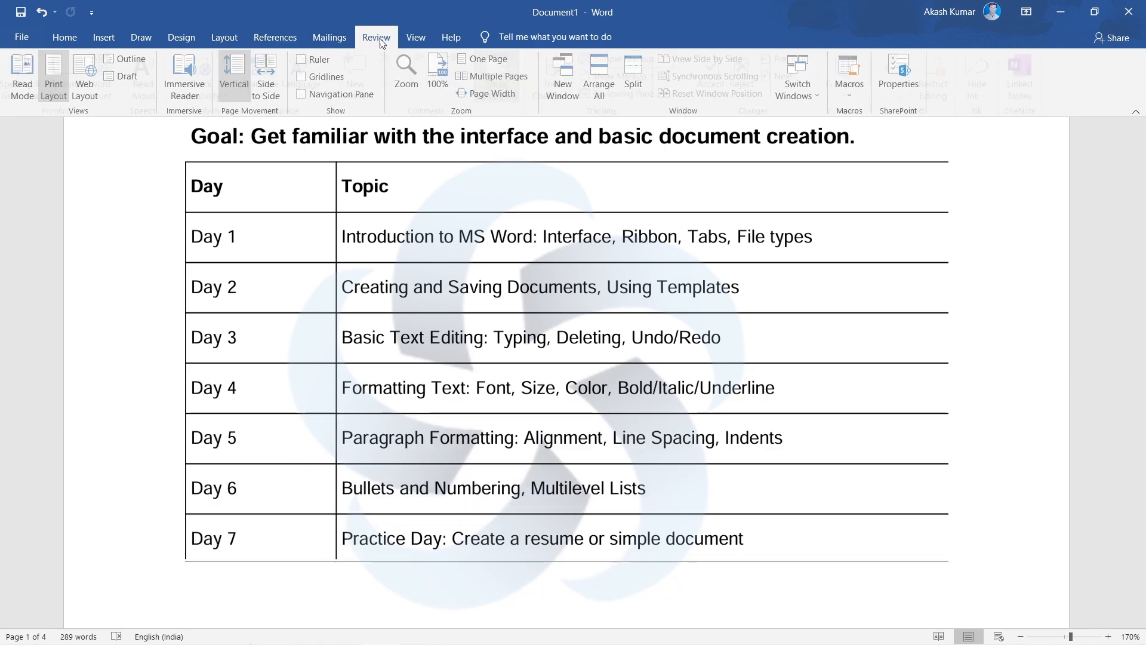
{"action": "left_click", "coordinate": [381, 39]}
{"action": "left_click", "coordinate": [64, 37]}
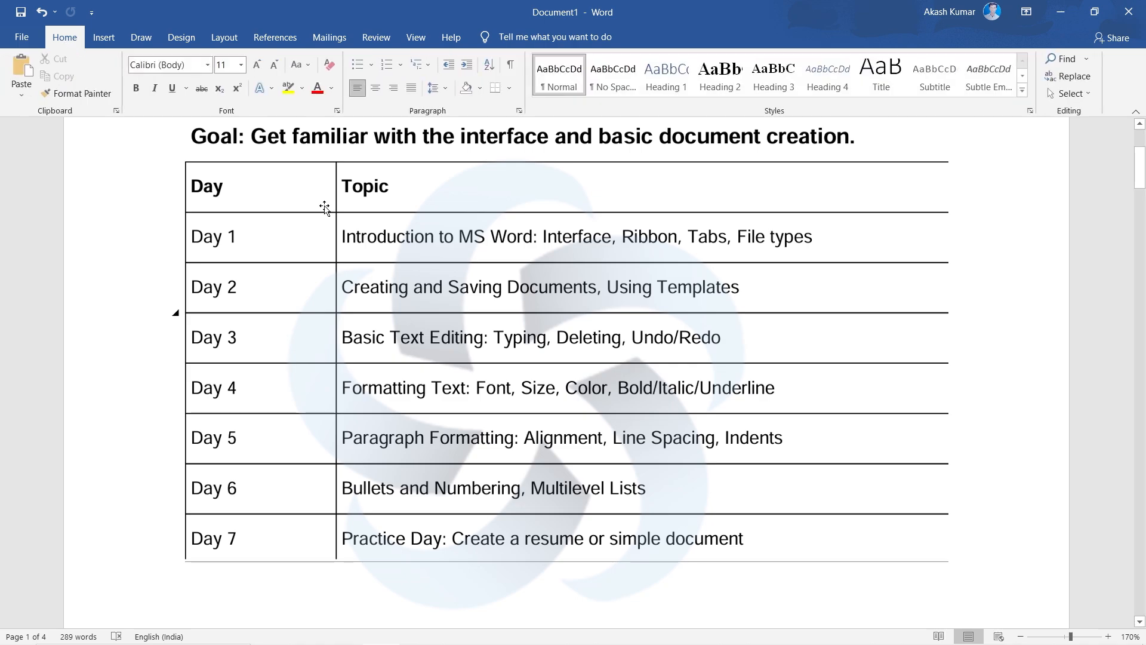
- Save the document to this PC's Documents folder as Introduction to MS Word in Word Document format
{"action": "scroll", "coordinate": [327, 221], "scroll_direction": "up", "scroll_amount": 1}
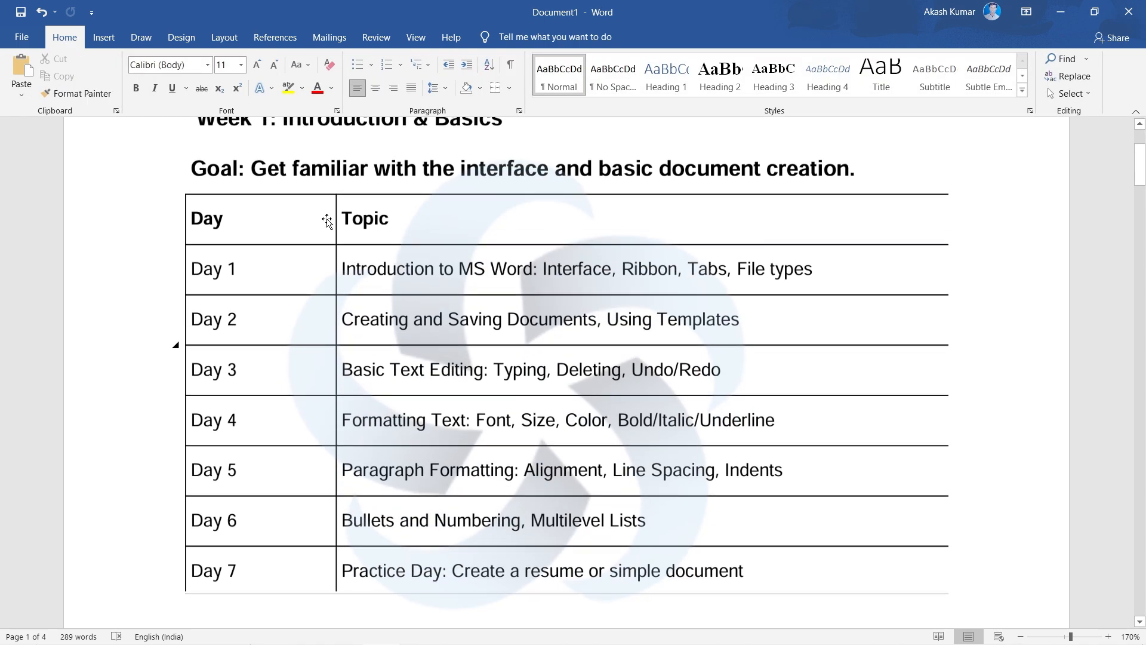
{"action": "scroll", "coordinate": [327, 221], "scroll_direction": "up", "scroll_amount": 2}
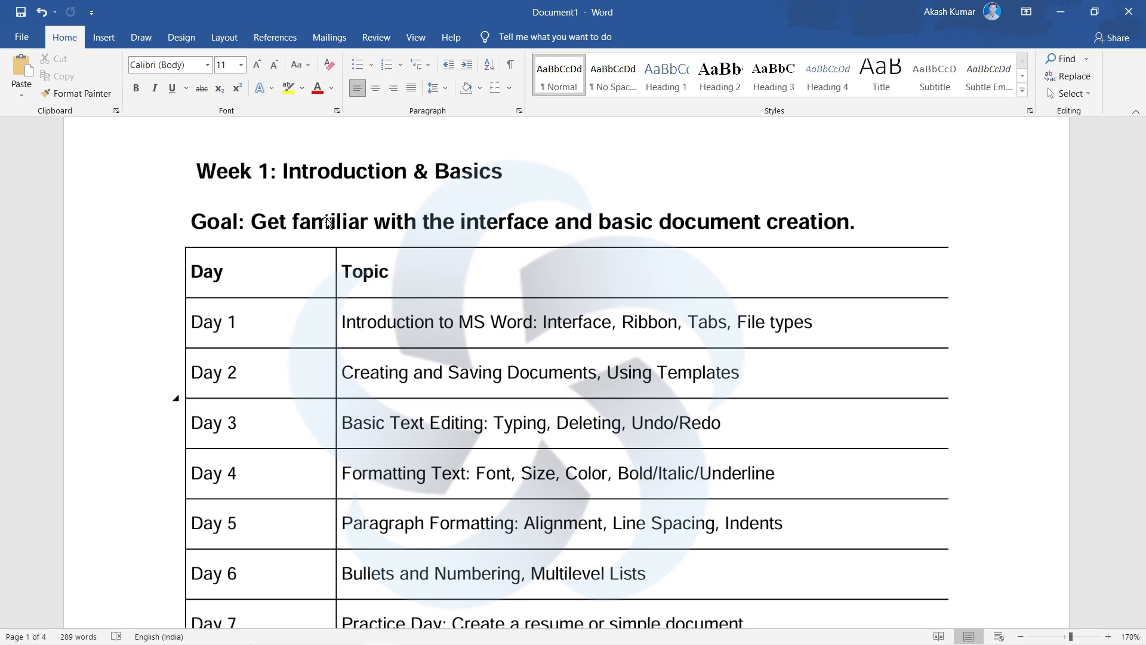
{"action": "left_click", "coordinate": [32, 43]}
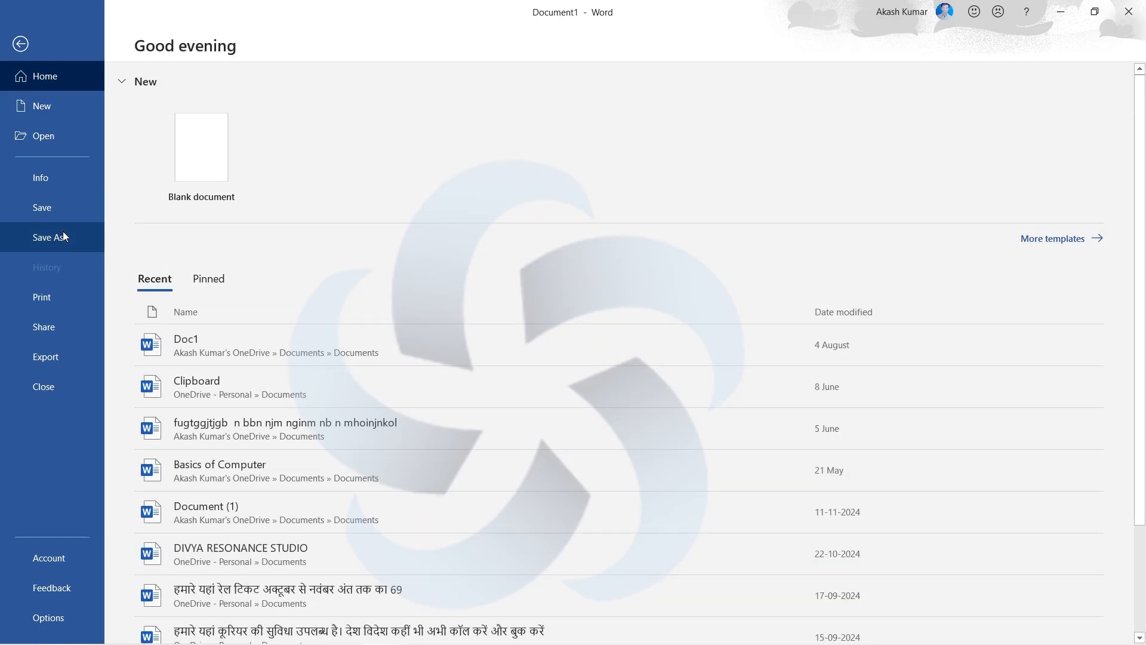
{"action": "left_click", "coordinate": [63, 235]}
{"action": "left_click", "coordinate": [235, 230]}
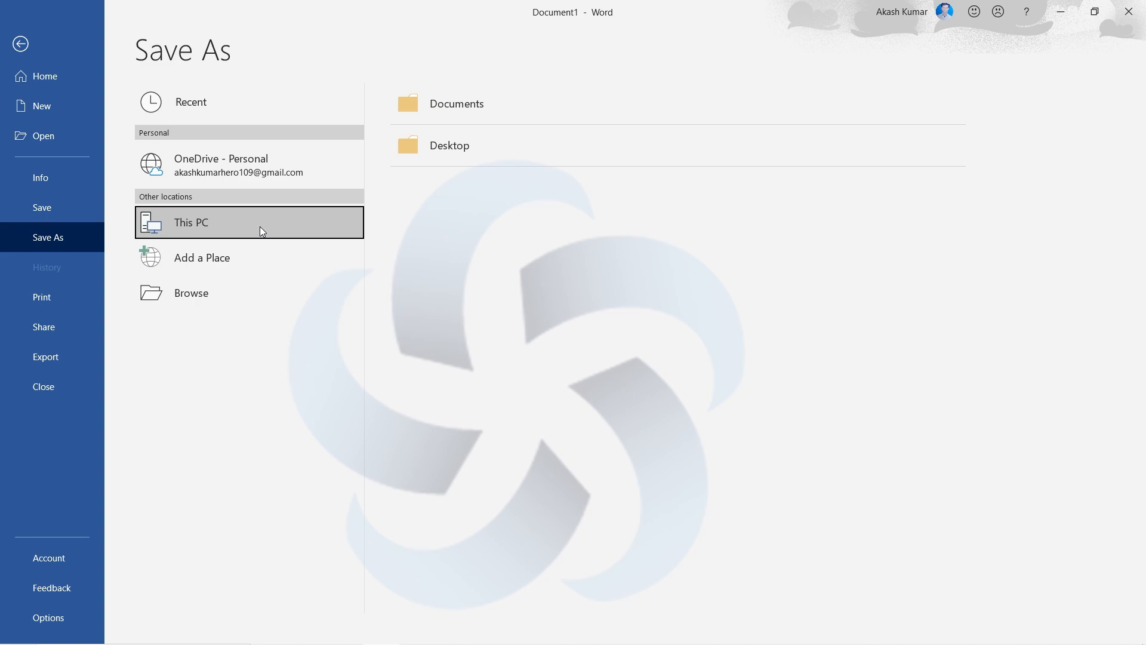
{"action": "left_click", "coordinate": [261, 230]}
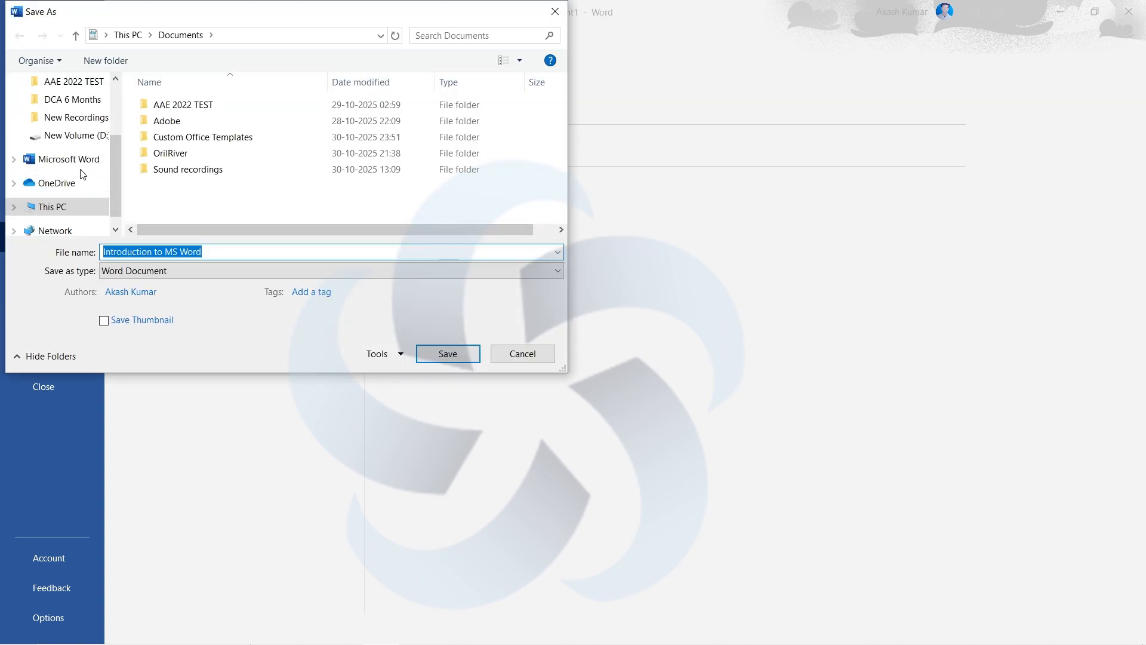
{"action": "scroll", "coordinate": [78, 170], "scroll_direction": "up", "scroll_amount": 3}
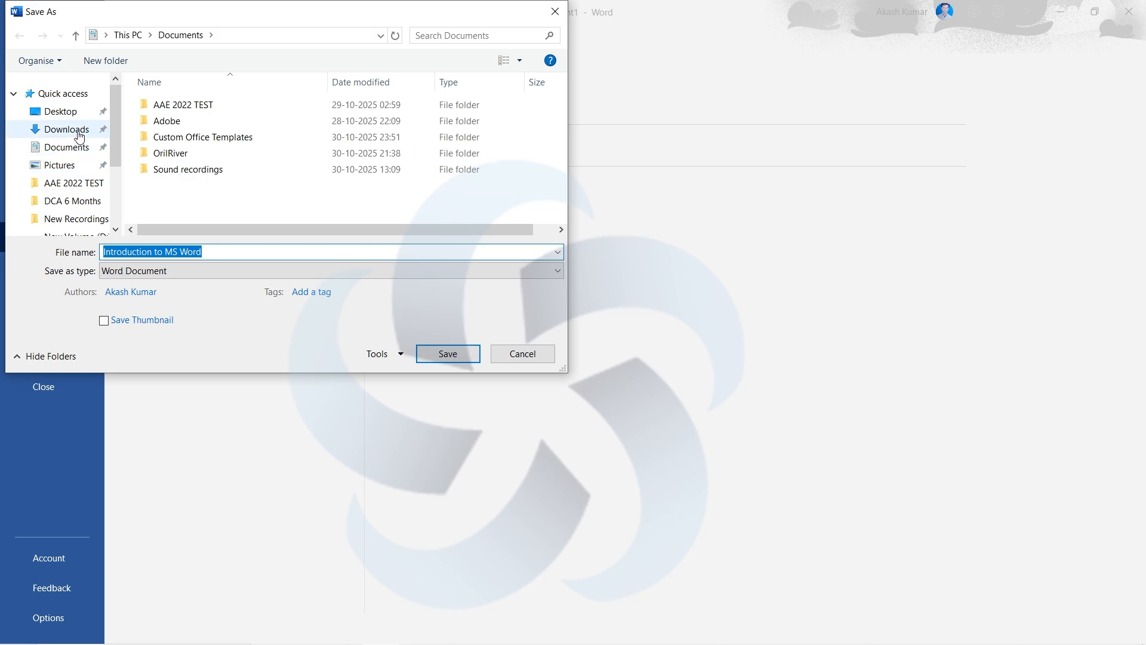
{"action": "left_click", "coordinate": [77, 150]}
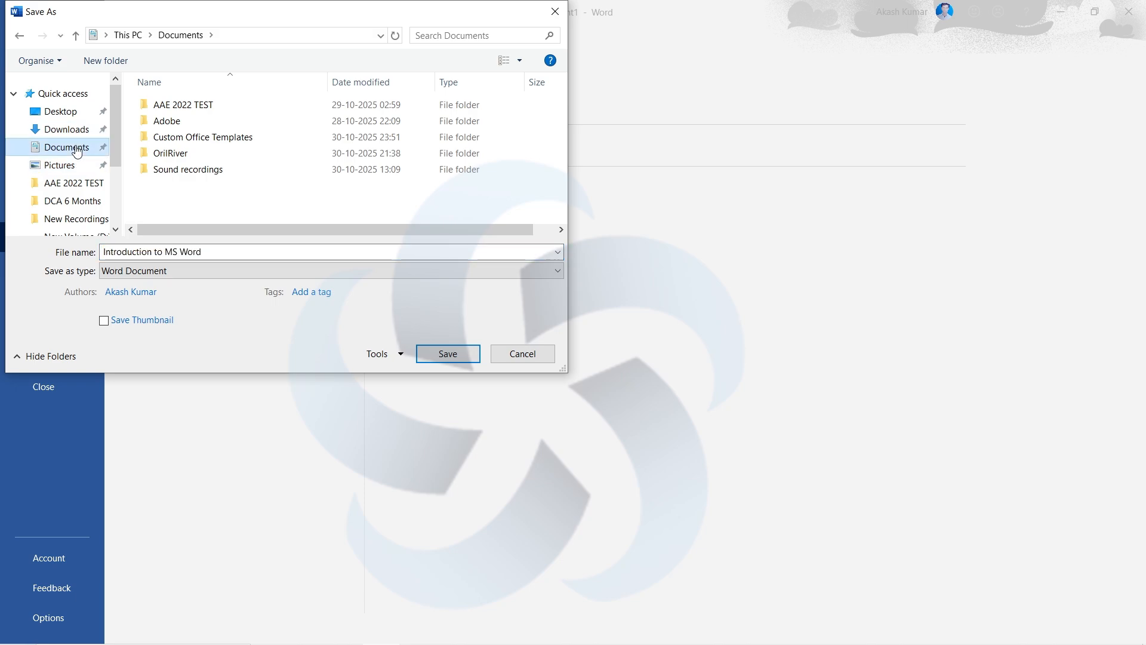
{"action": "left_click", "coordinate": [219, 269]}
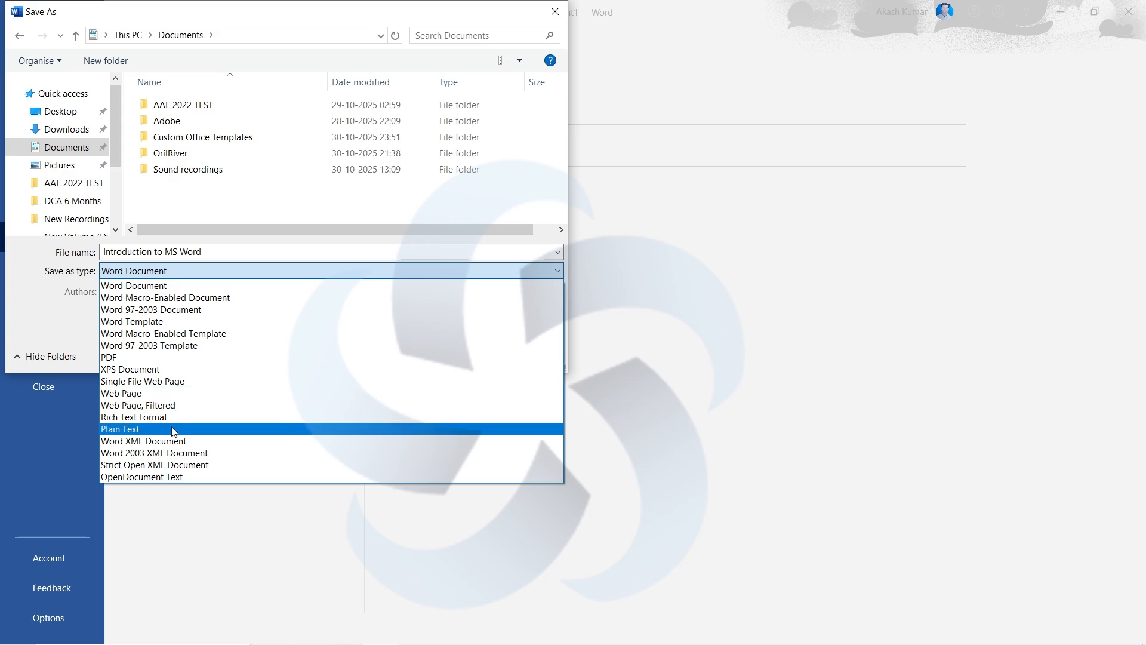
{"action": "left_click", "coordinate": [224, 288]}
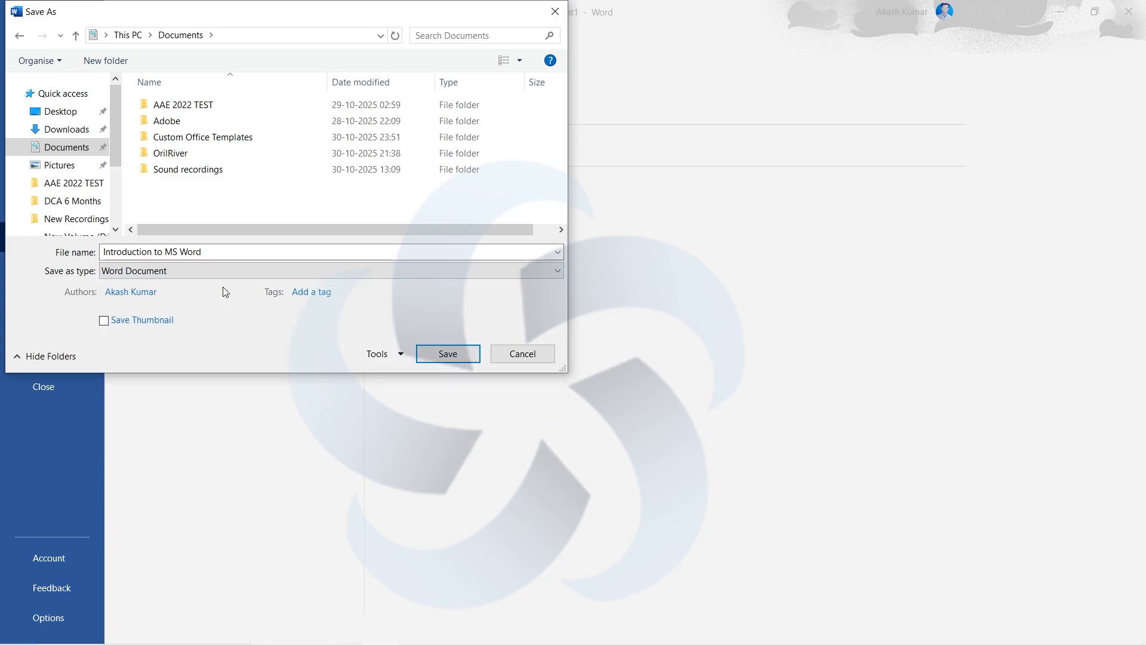
{"action": "left_click", "coordinate": [445, 354]}
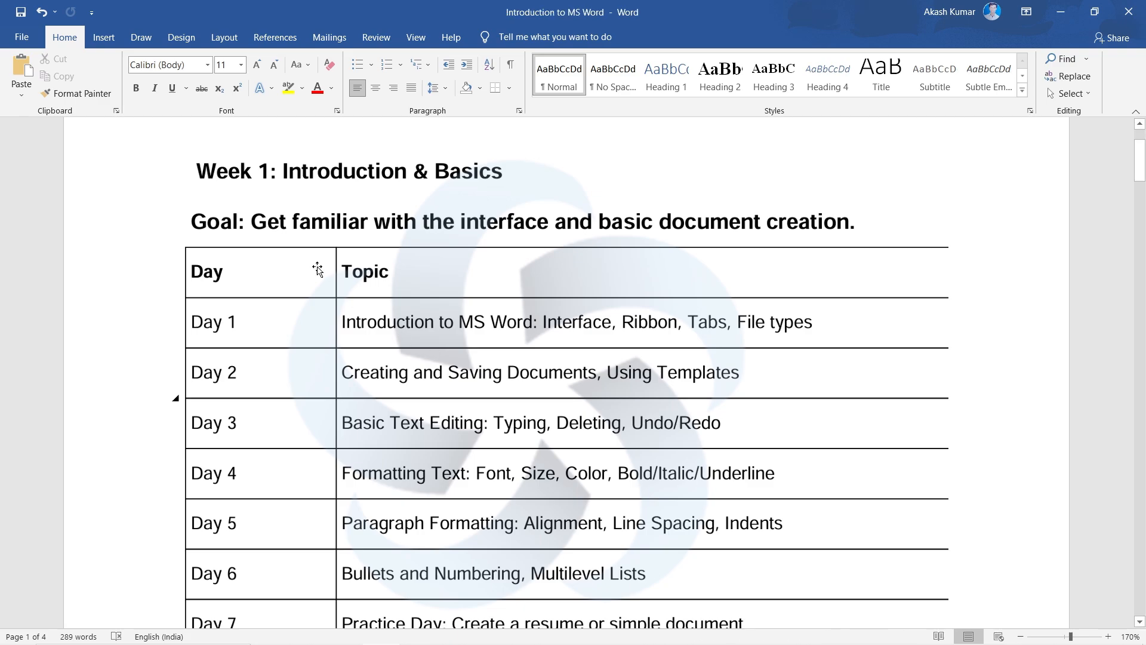
- Save a PDF copy of the document named Introduction to MS Word in Documents, optimized for Standard and opened after publishing
{"action": "left_click", "coordinate": [22, 37]}
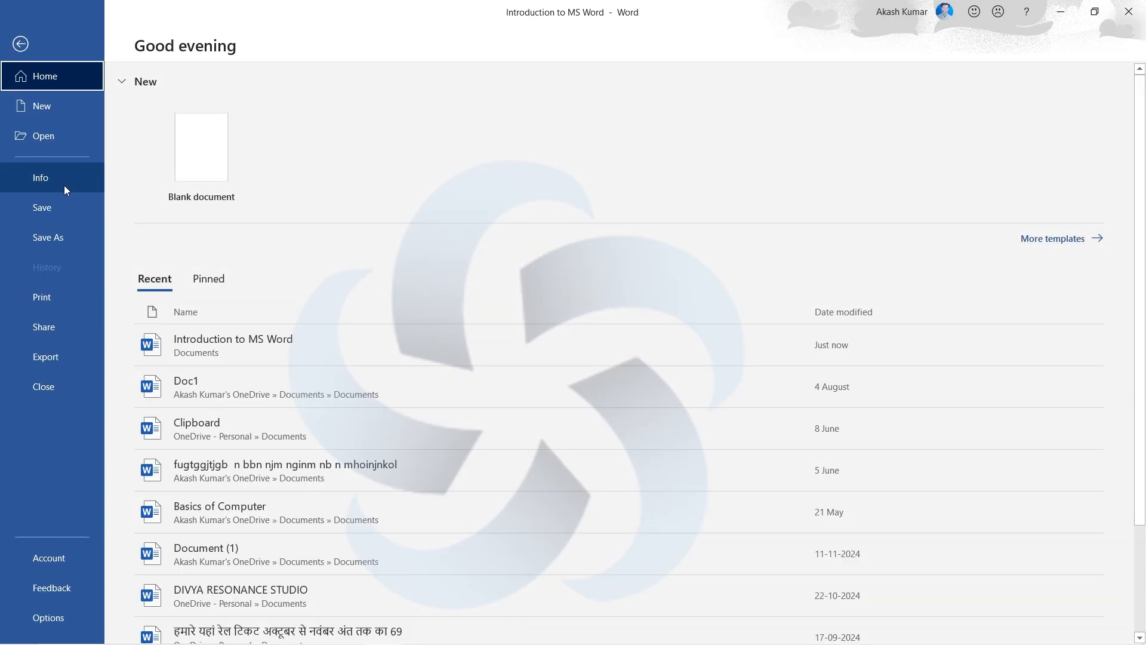
{"action": "left_click", "coordinate": [56, 244]}
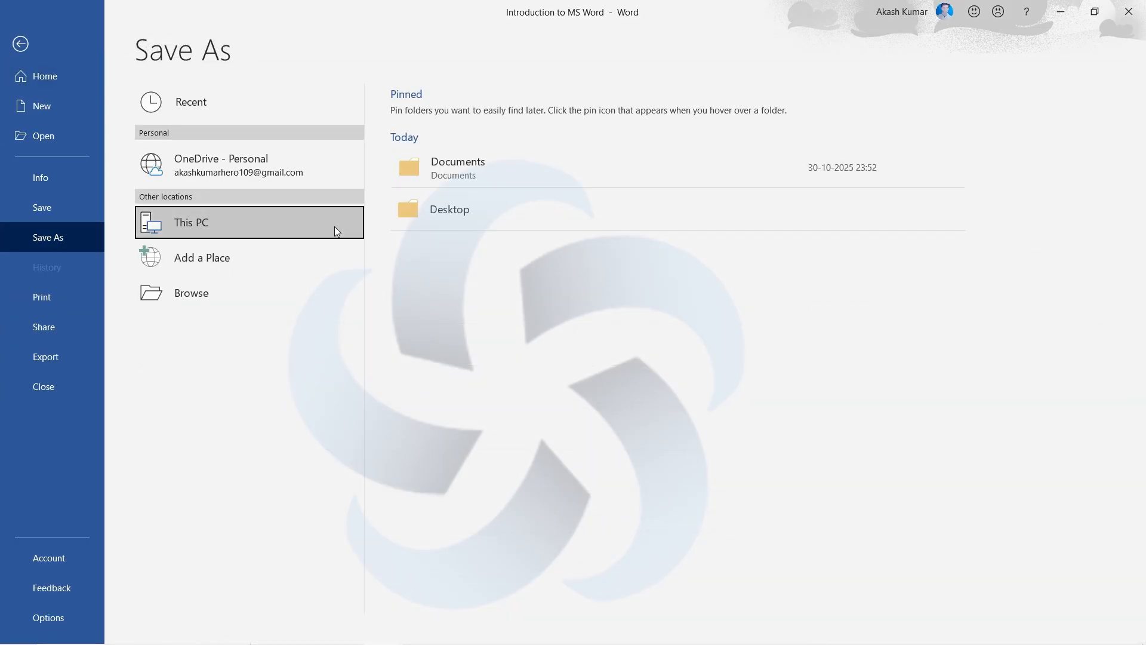
{"action": "double_click", "coordinate": [335, 227]}
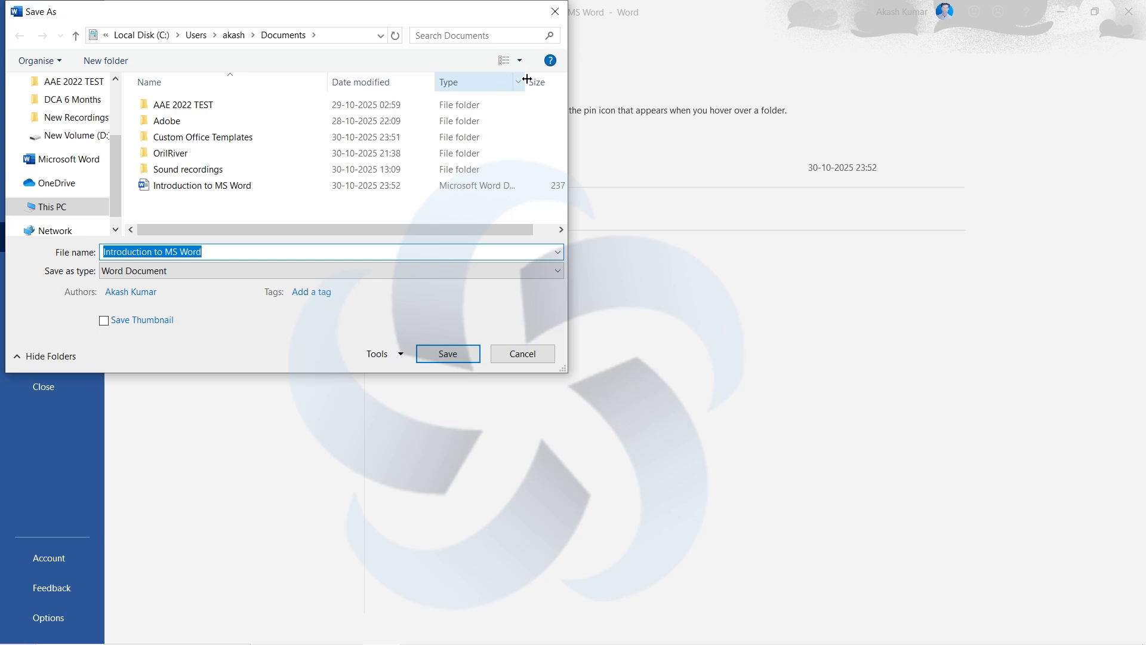
{"action": "left_click_drag", "start_coordinate": [526, 79], "coordinate": [558, 87]}
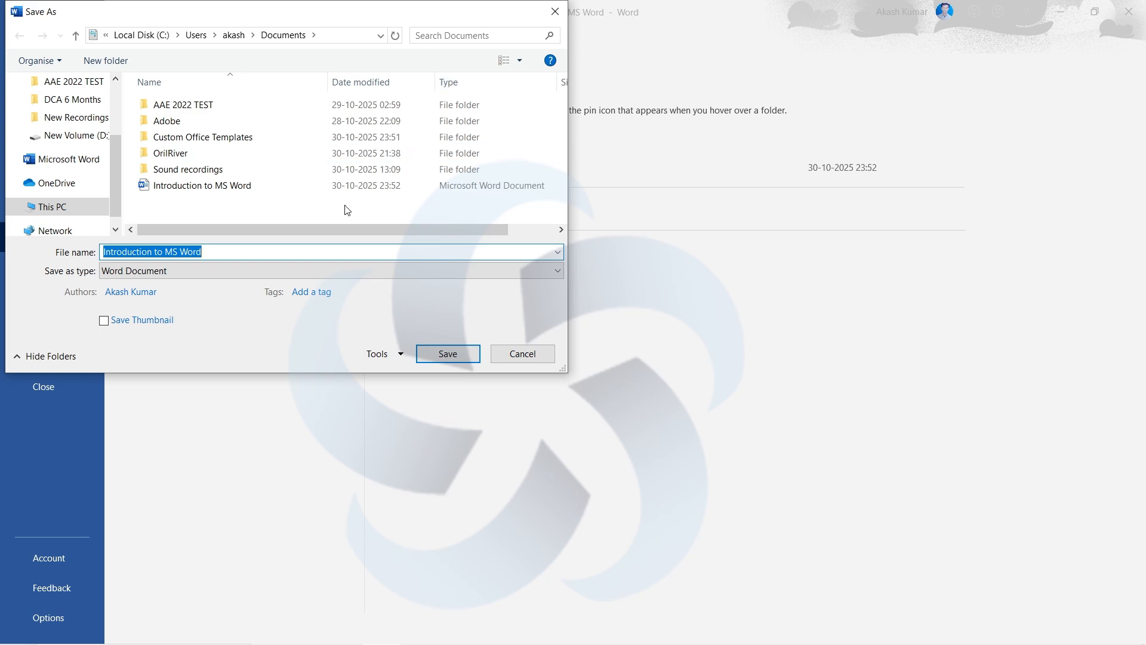
{"action": "left_click", "coordinate": [223, 273]}
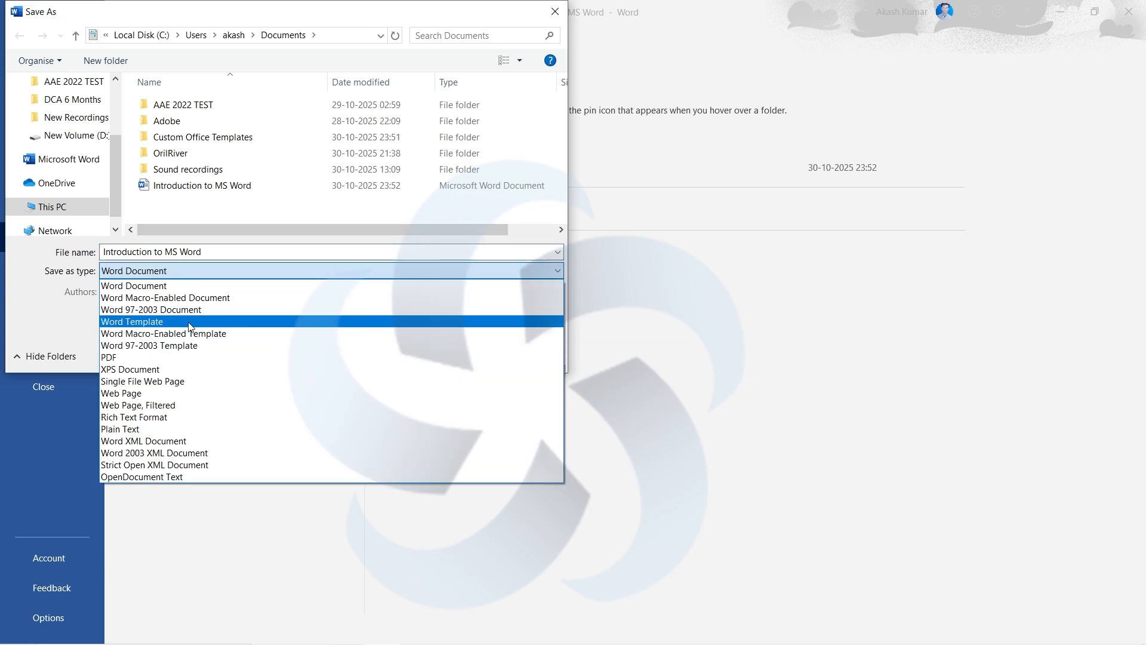
{"action": "left_click", "coordinate": [197, 357]}
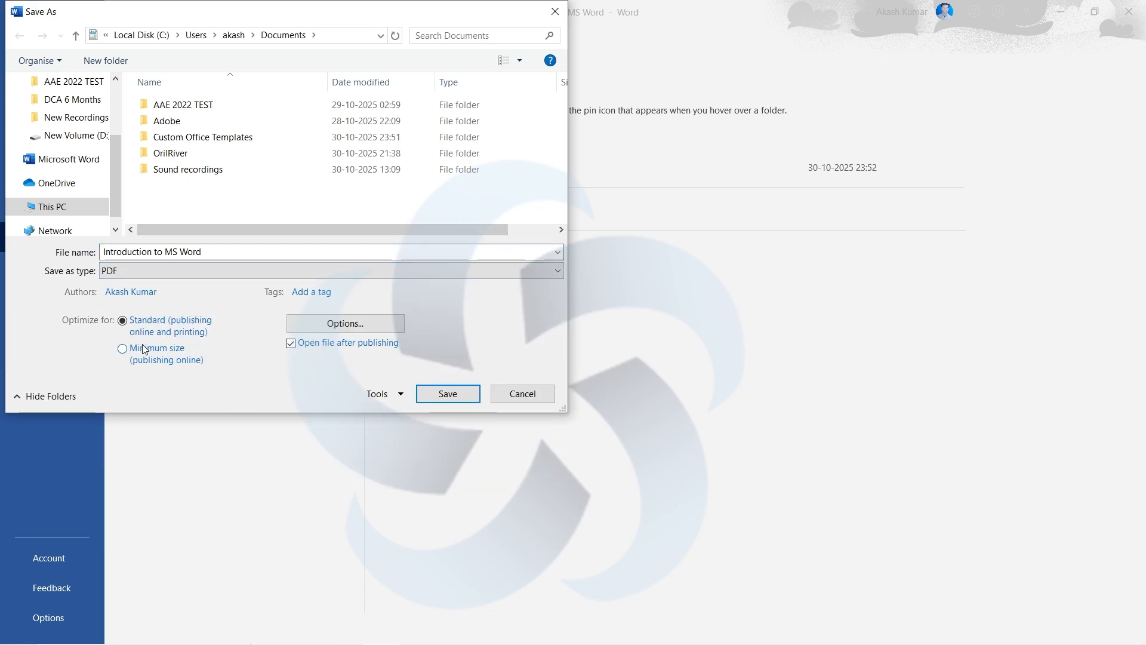
{"action": "left_click", "coordinate": [455, 402]}
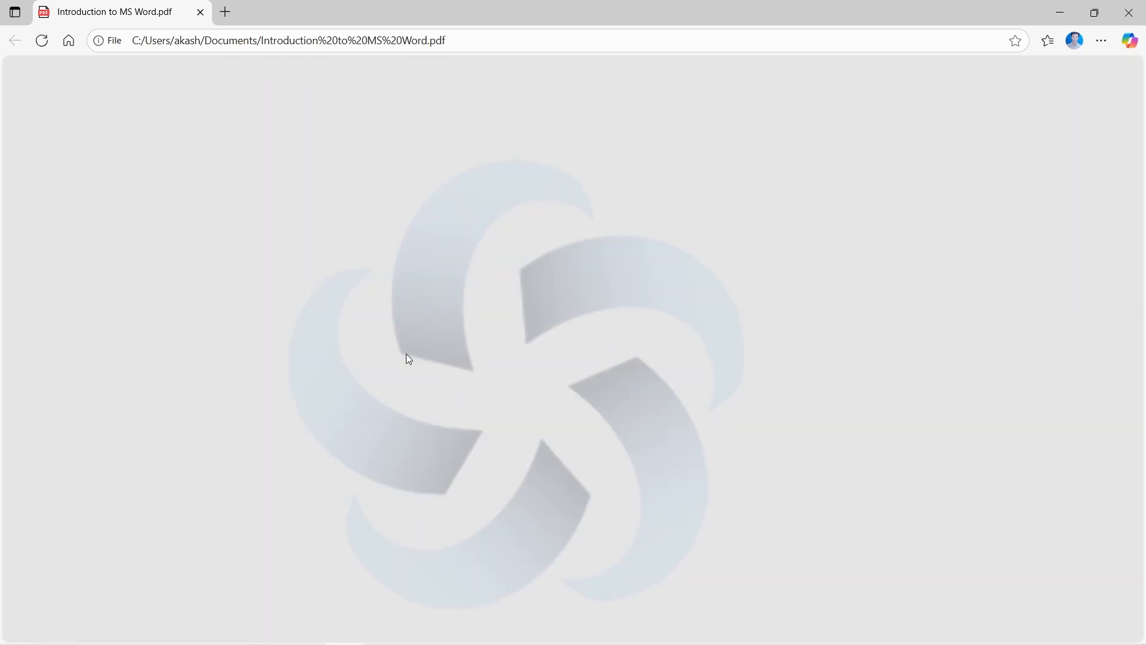
- Look through the pages of the exported PDF in the browser and close it
{"action": "scroll", "coordinate": [408, 358], "scroll_direction": "down", "scroll_amount": 15}
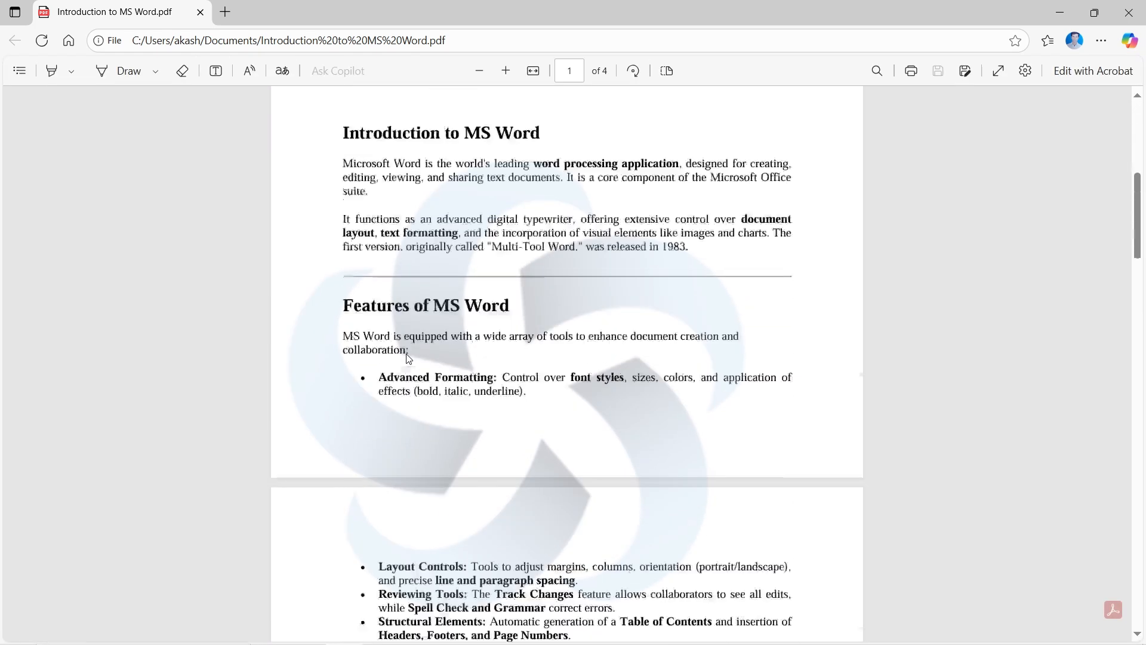
{"action": "scroll", "coordinate": [408, 358], "scroll_direction": "up", "scroll_amount": 3, "text": "ctrl"}
{"action": "mouse_move", "coordinate": [683, 274]}
{"action": "left_mouse_down"}
{"action": "mouse_move", "coordinate": [402, 169]}
{"action": "mouse_move", "coordinate": [289, 202]}
{"action": "mouse_move", "coordinate": [241, 157]}
{"action": "mouse_move", "coordinate": [235, 178]}
{"action": "mouse_move", "coordinate": [442, 256]}
{"action": "mouse_move", "coordinate": [691, 289]}
{"action": "left_mouse_up"}
{"action": "left_click", "coordinate": [236, 172]}
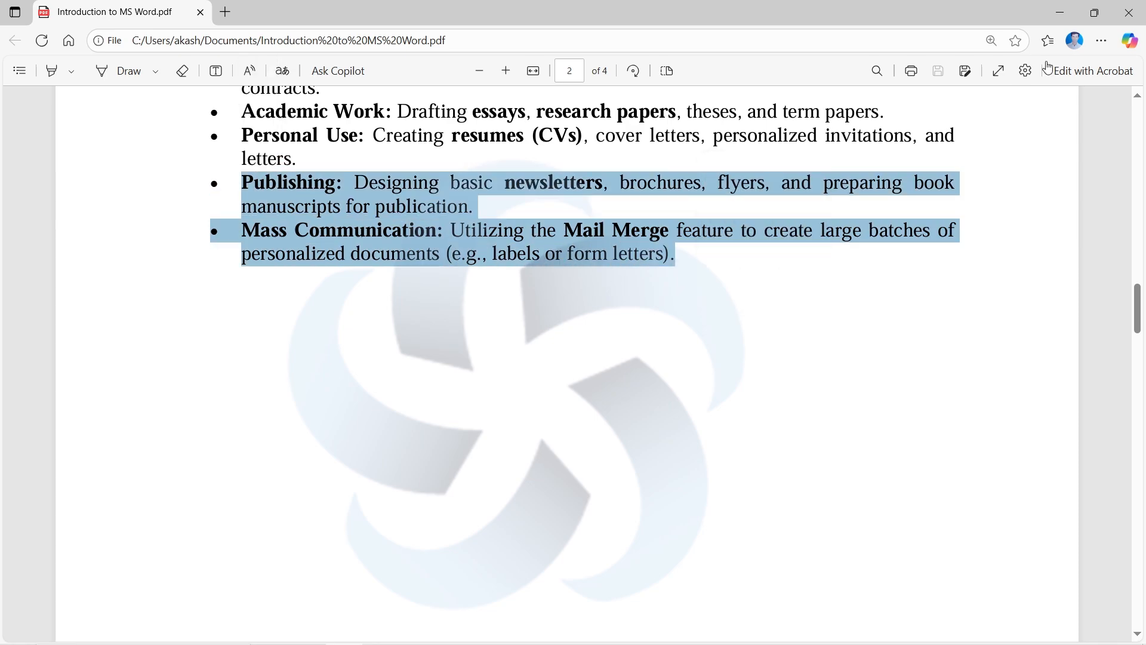
{"action": "left_click", "coordinate": [1142, 6]}
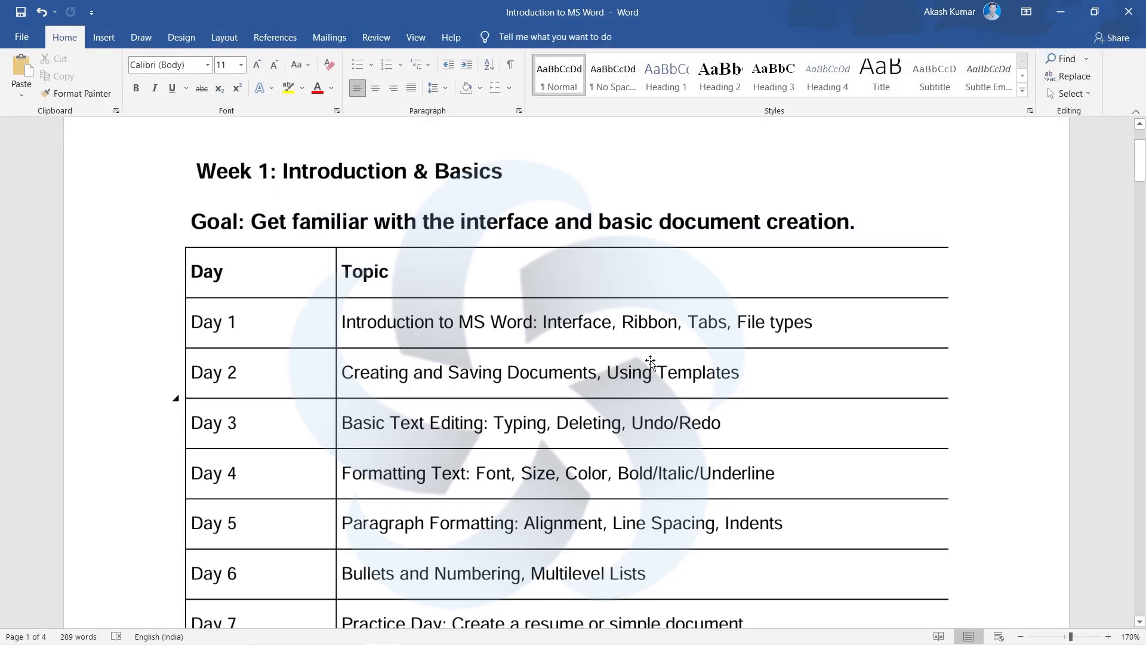
{"action": "scroll", "coordinate": [651, 363], "scroll_direction": "up", "scroll_amount": 3}
{"action": "scroll", "coordinate": [651, 363], "scroll_direction": "down", "scroll_amount": 12}
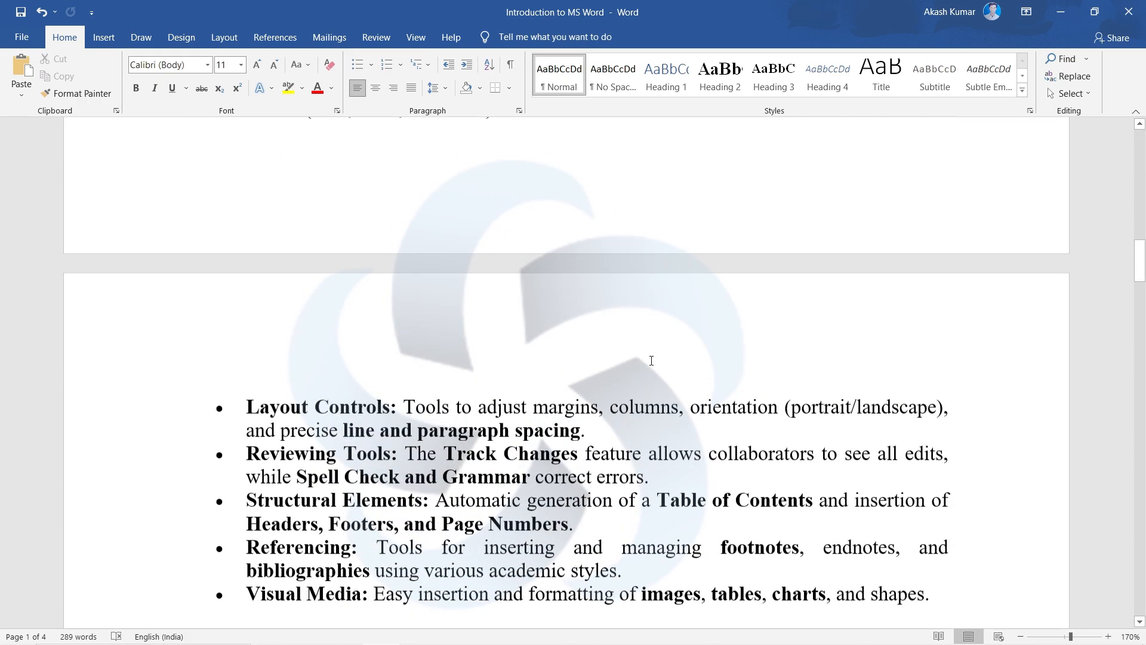
{"action": "scroll", "coordinate": [651, 361], "scroll_direction": "down", "scroll_amount": 2}
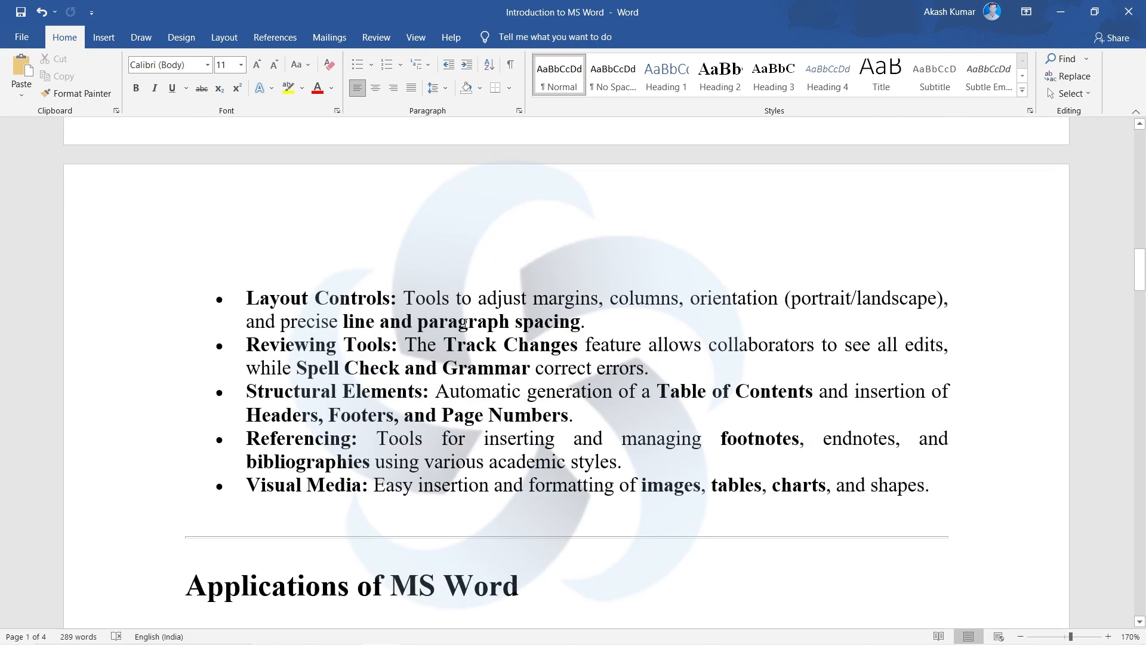
{"action": "left_click", "coordinate": [32, 46]}
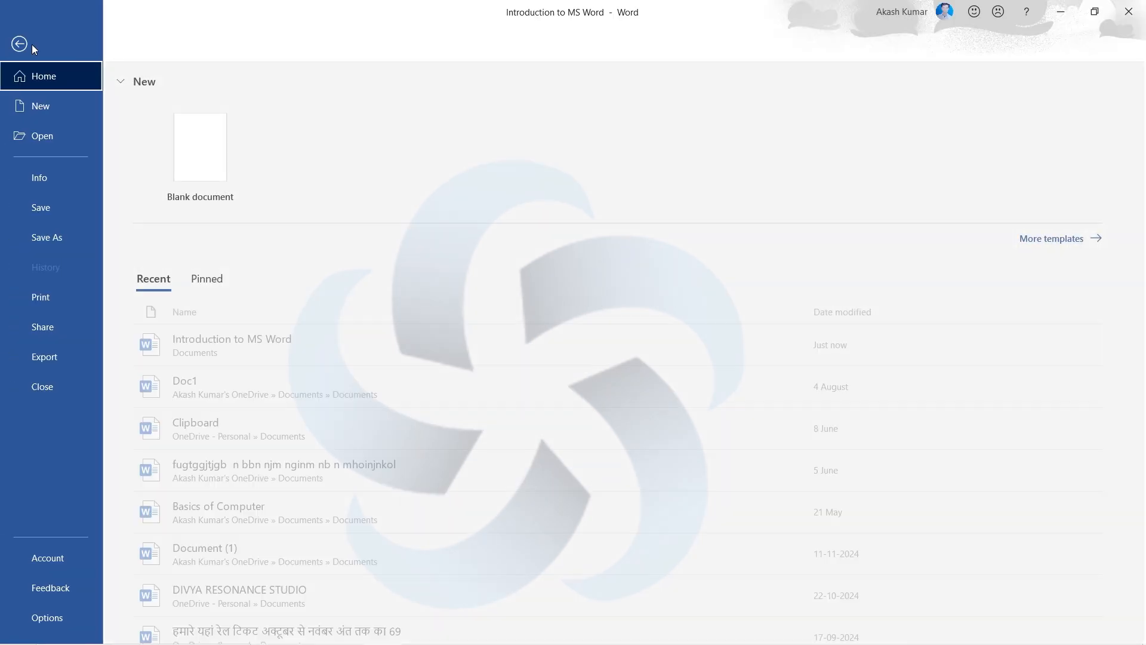
{"action": "left_click", "coordinate": [60, 233]}
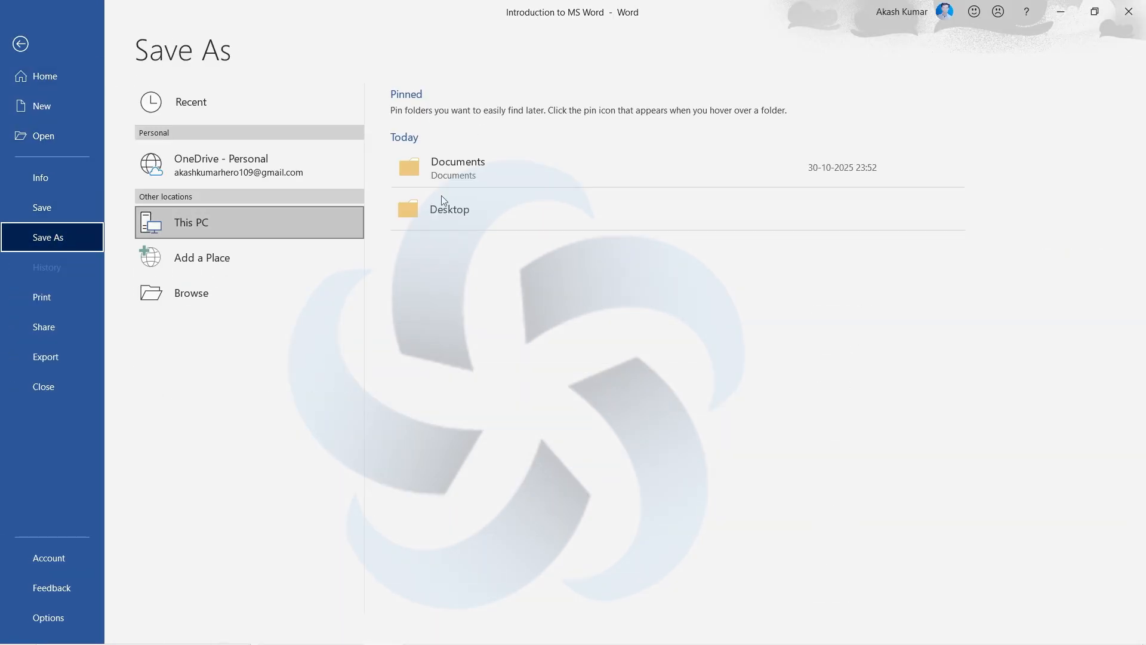
{"action": "left_click", "coordinate": [517, 171]}
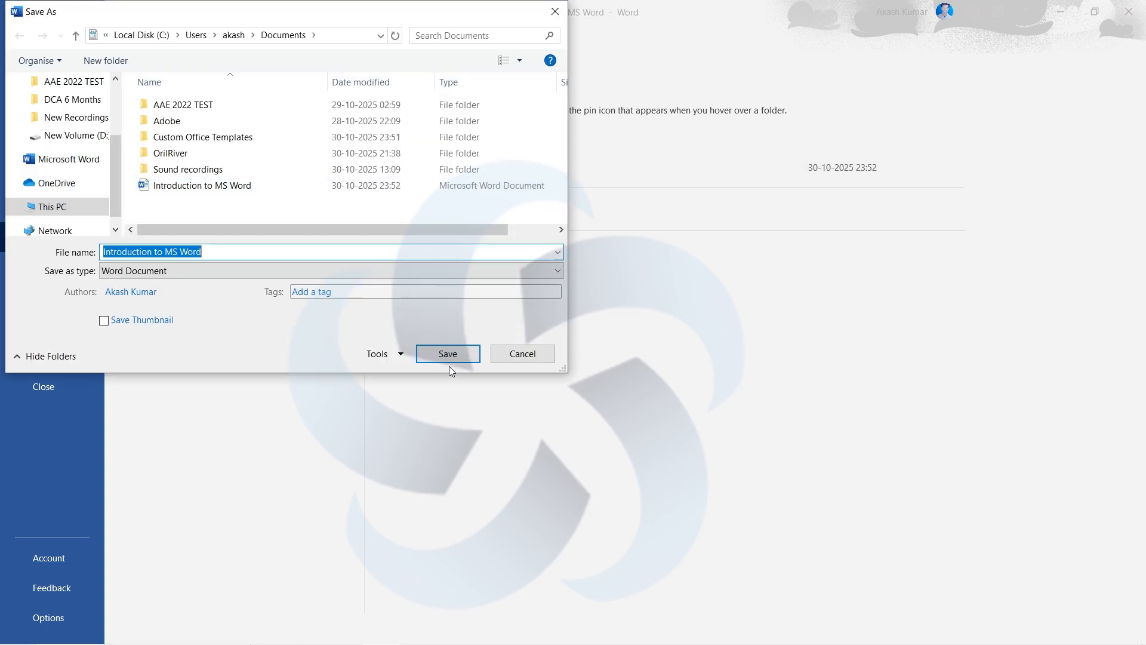
{"action": "left_click", "coordinate": [504, 359]}
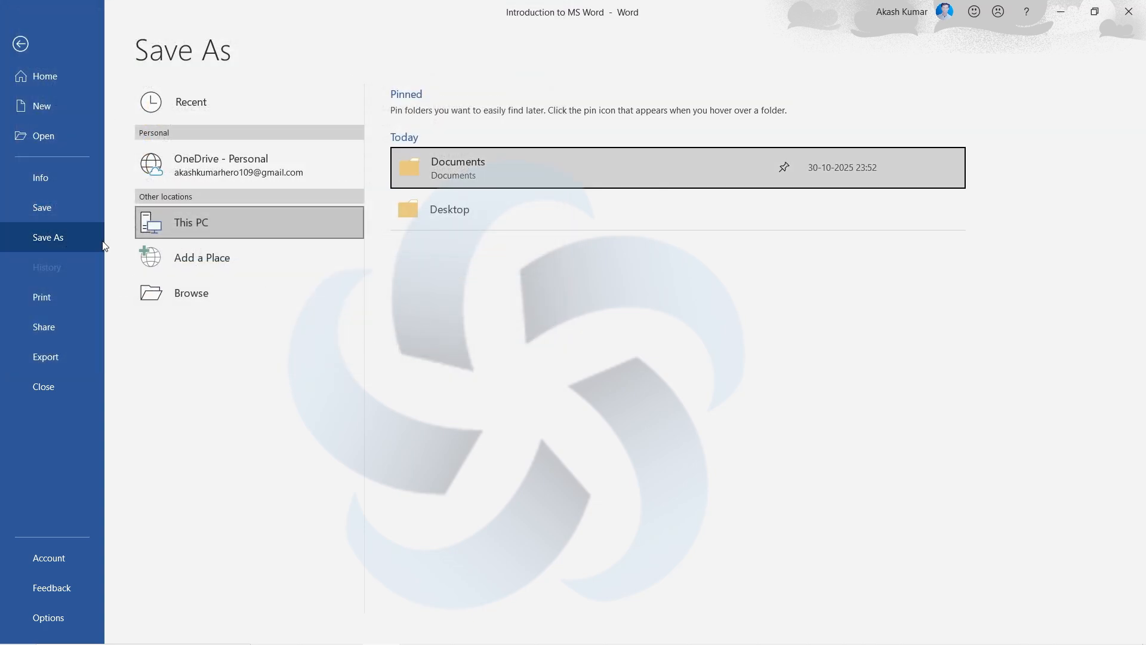
- Save the document in place under its existing name, twice
{"action": "left_click", "coordinate": [69, 215]}
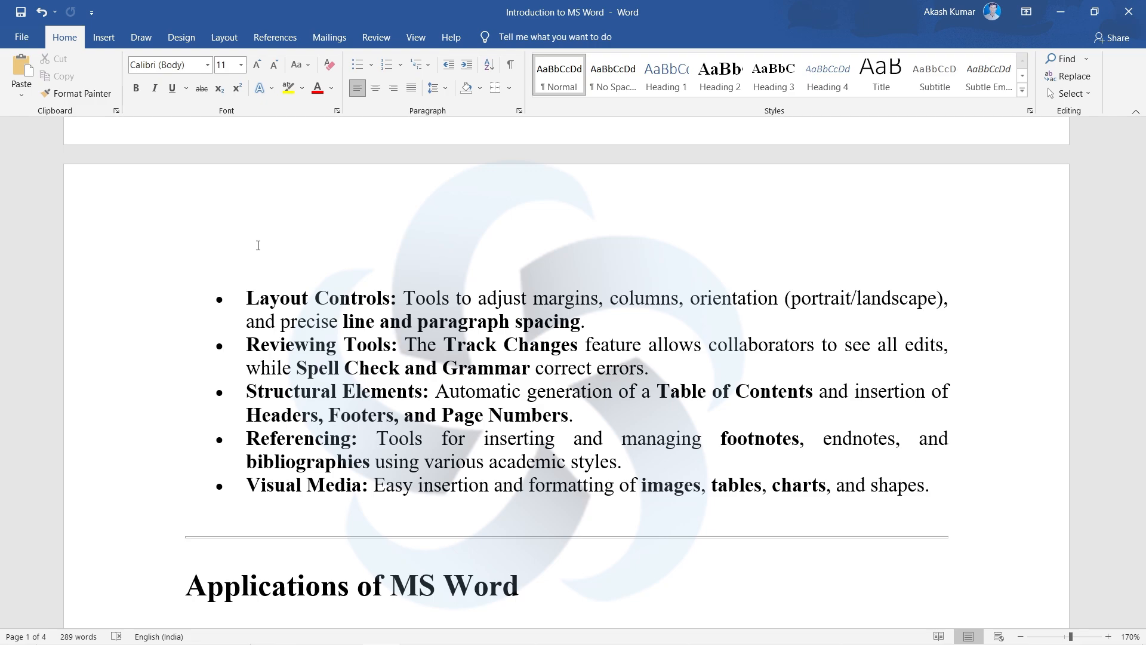
{"action": "left_click", "coordinate": [22, 37]}
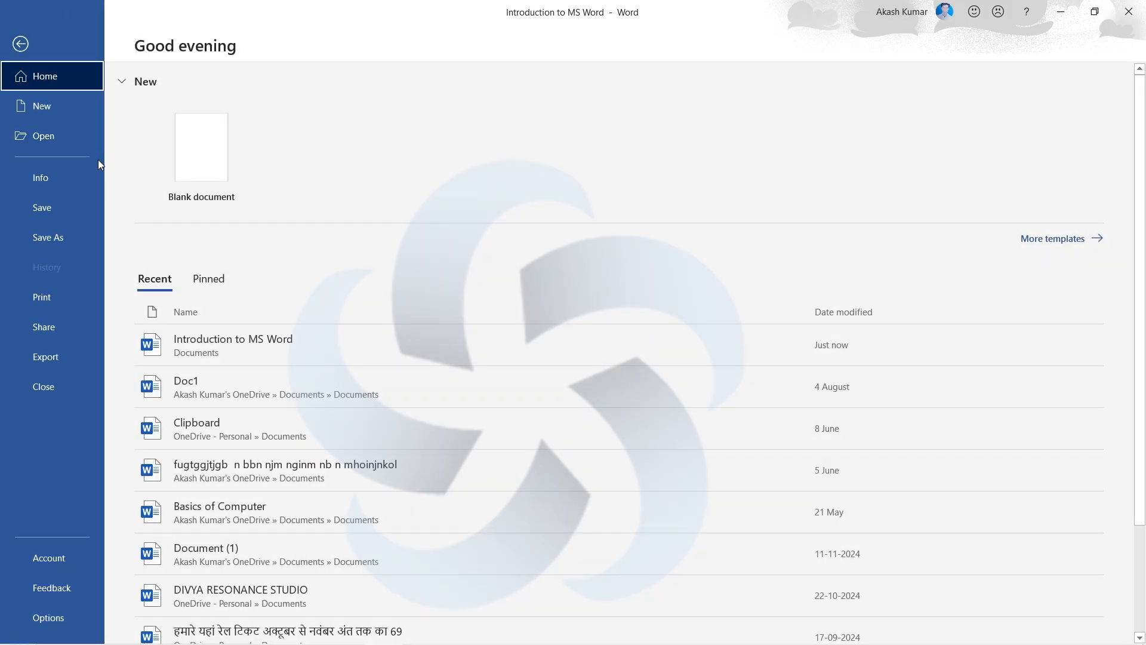
{"action": "left_click", "coordinate": [51, 209]}
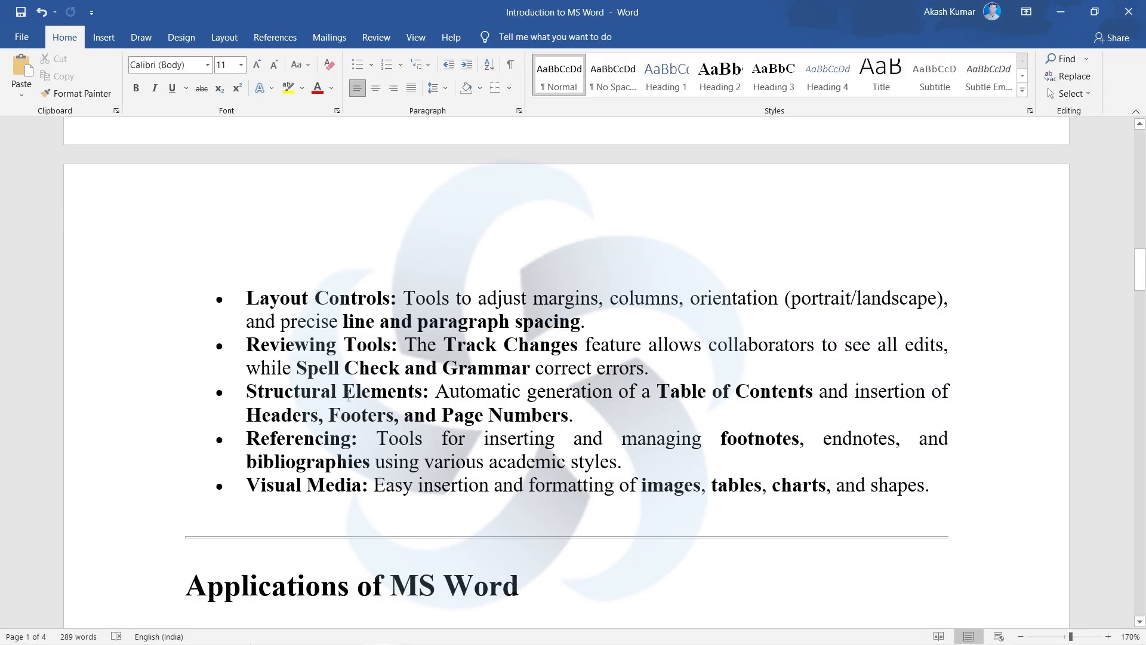
{"action": "left_click", "coordinate": [15, 40]}
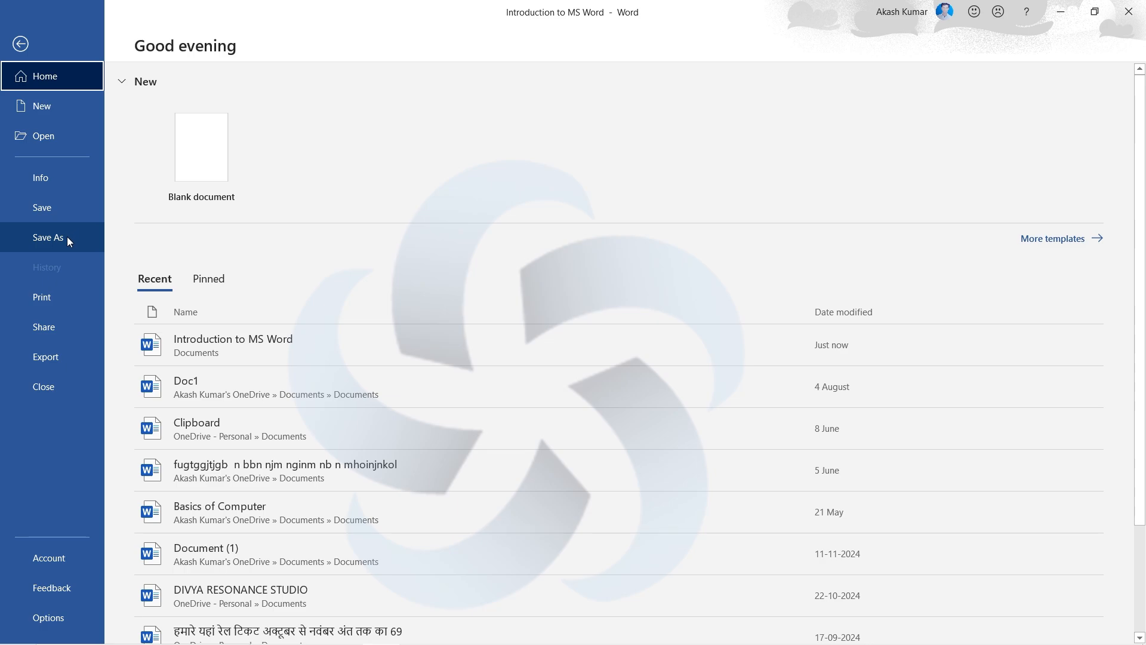
{"action": "left_click", "coordinate": [67, 236]}
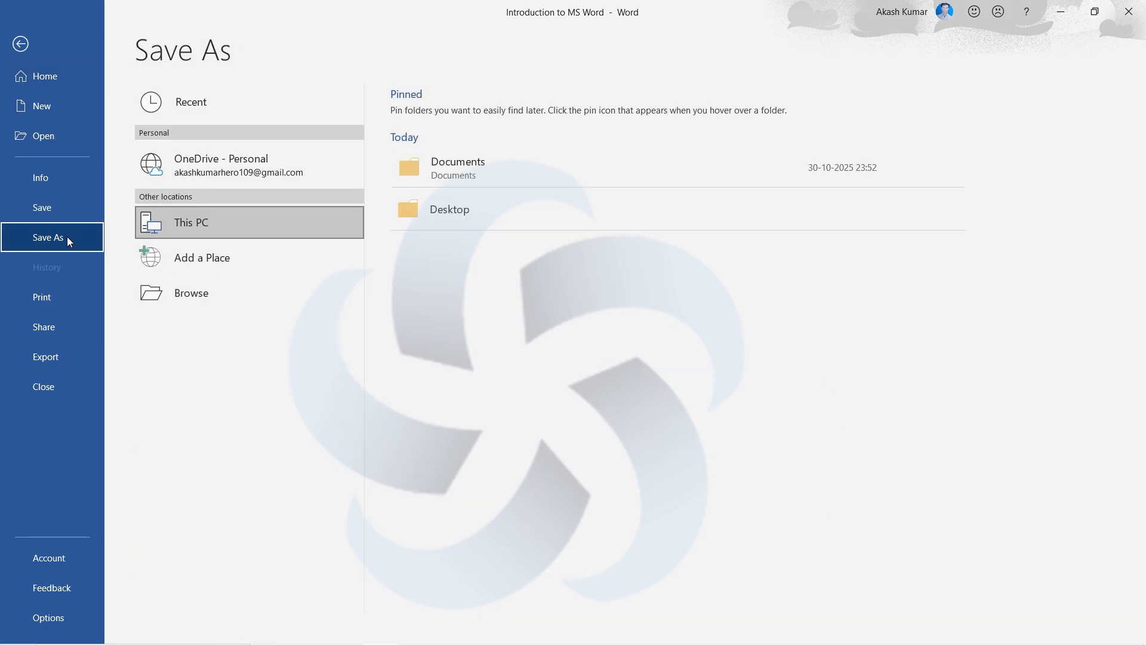
{"action": "left_click", "coordinate": [345, 227]}
{"action": "left_click", "coordinate": [502, 159]}
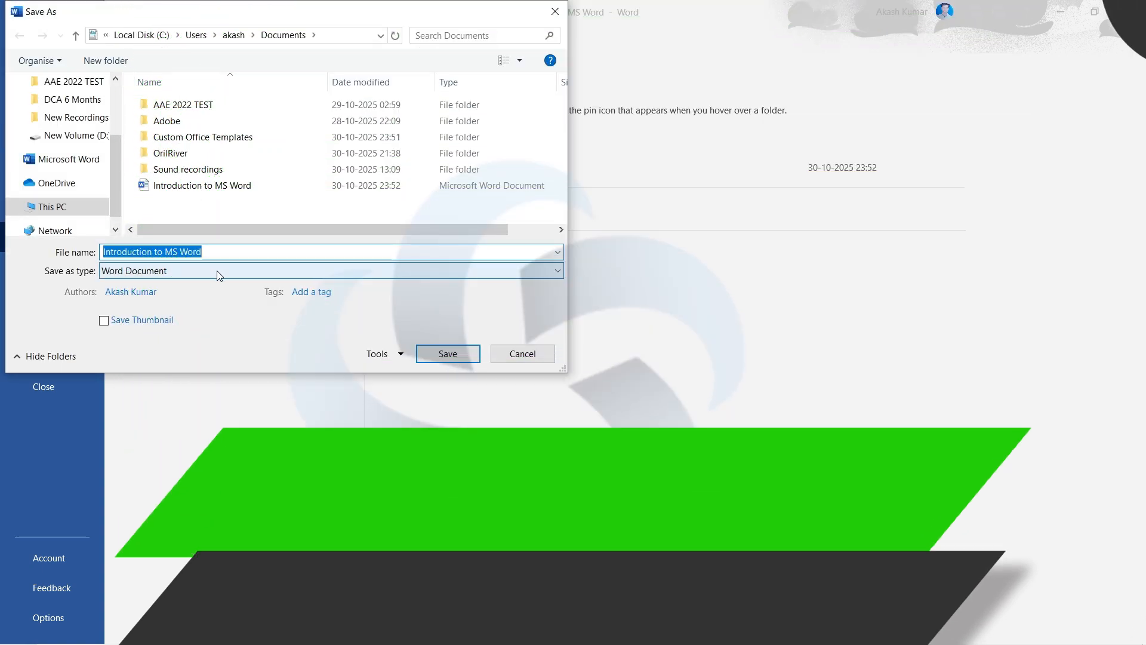
{"action": "left_click", "coordinate": [371, 273]}
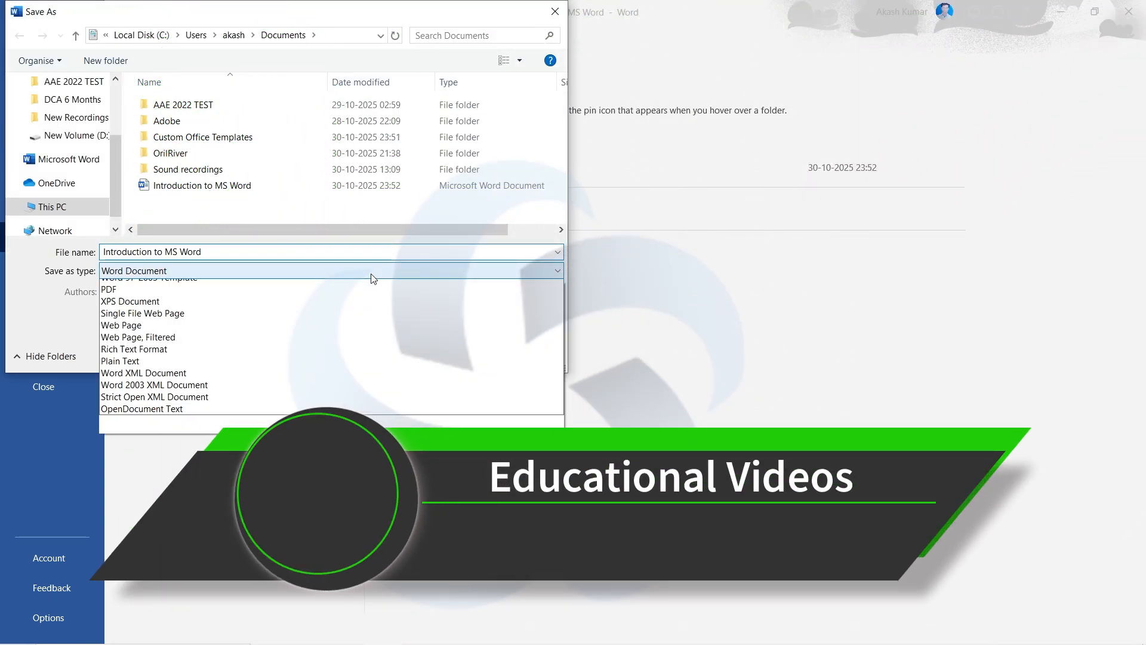
{"action": "left_click", "coordinate": [193, 359]}
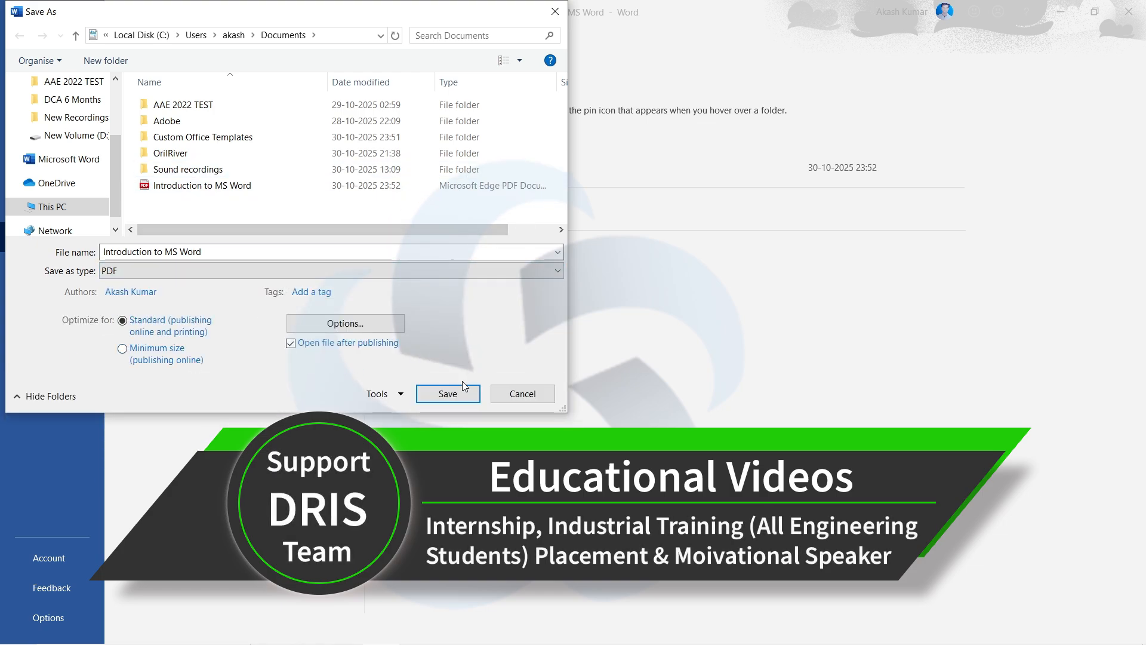
{"action": "left_click", "coordinate": [523, 394]}
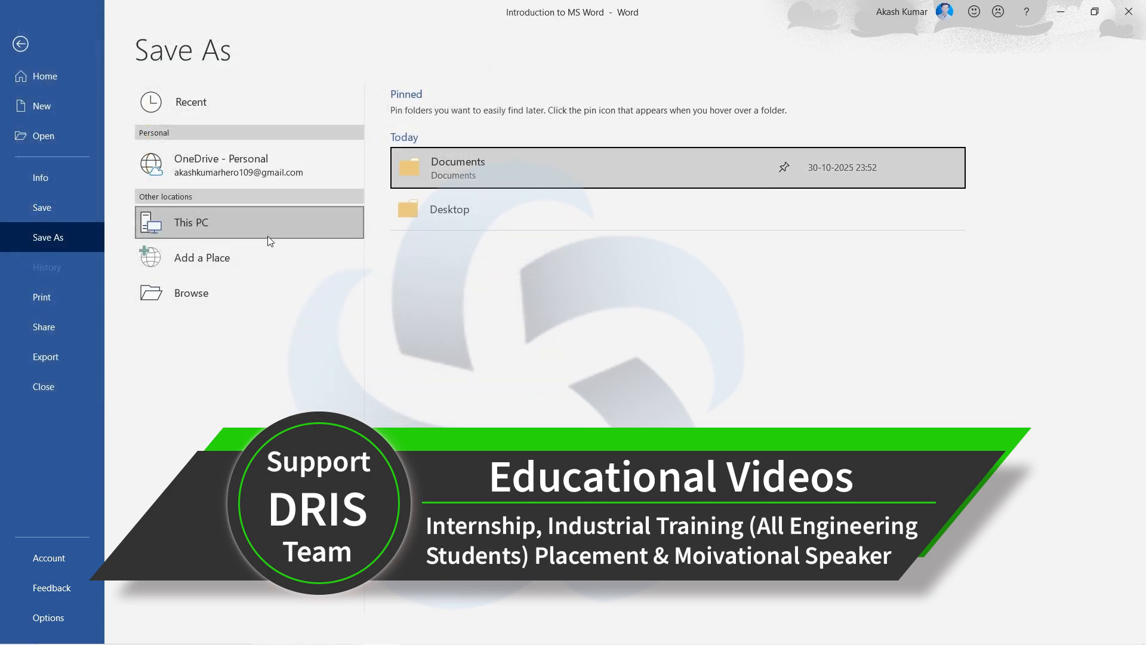